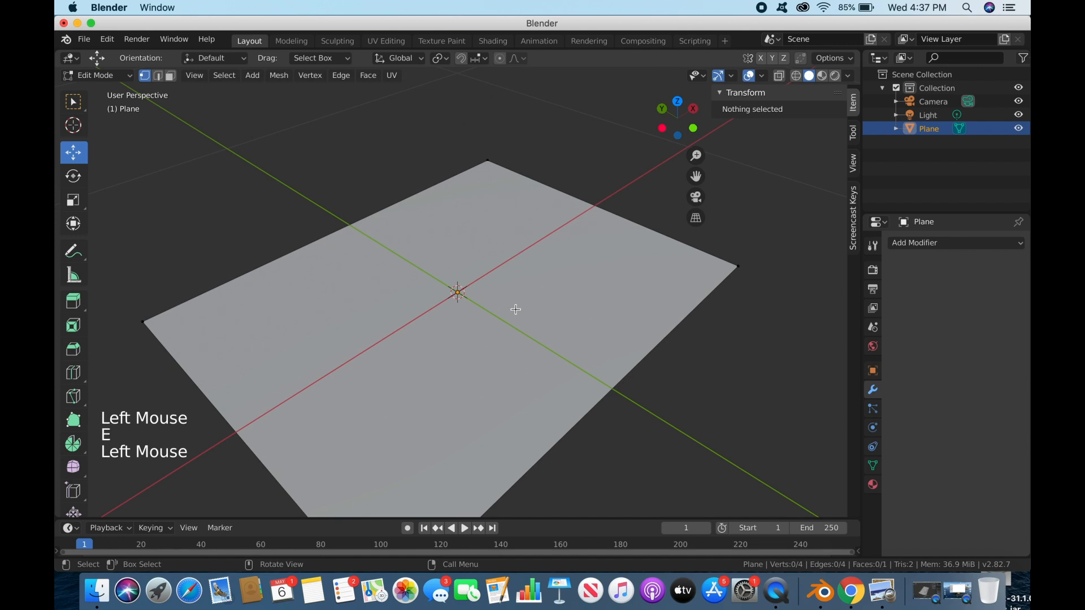
Step: Extrude the plane's face upward along its normal to make a thin slab about 0.021 m thick
left_click(647, 309)
left_click(171, 76)
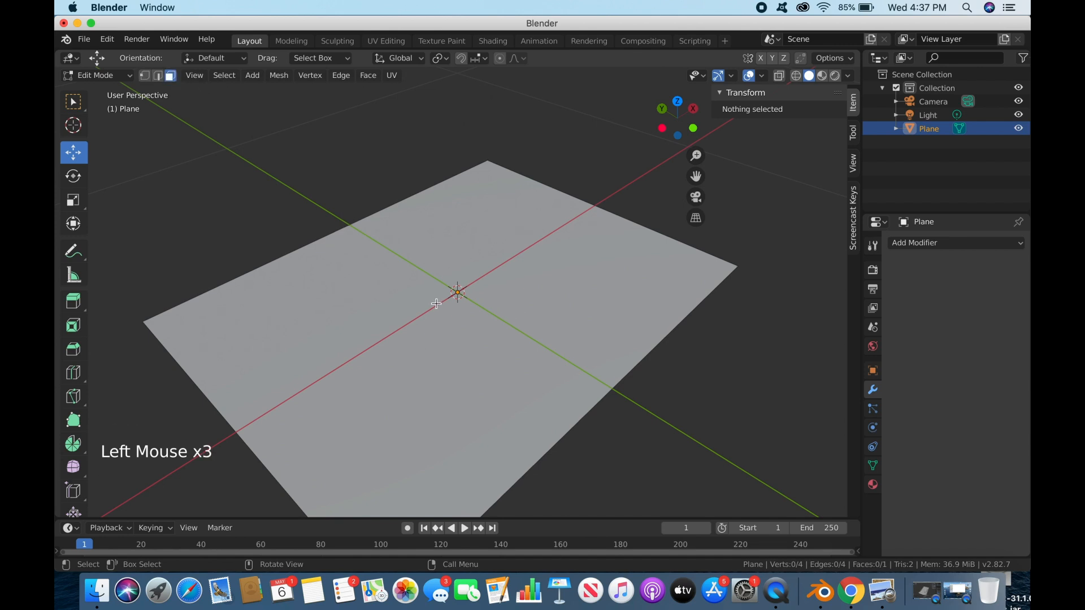
left_click(452, 308)
key("e")
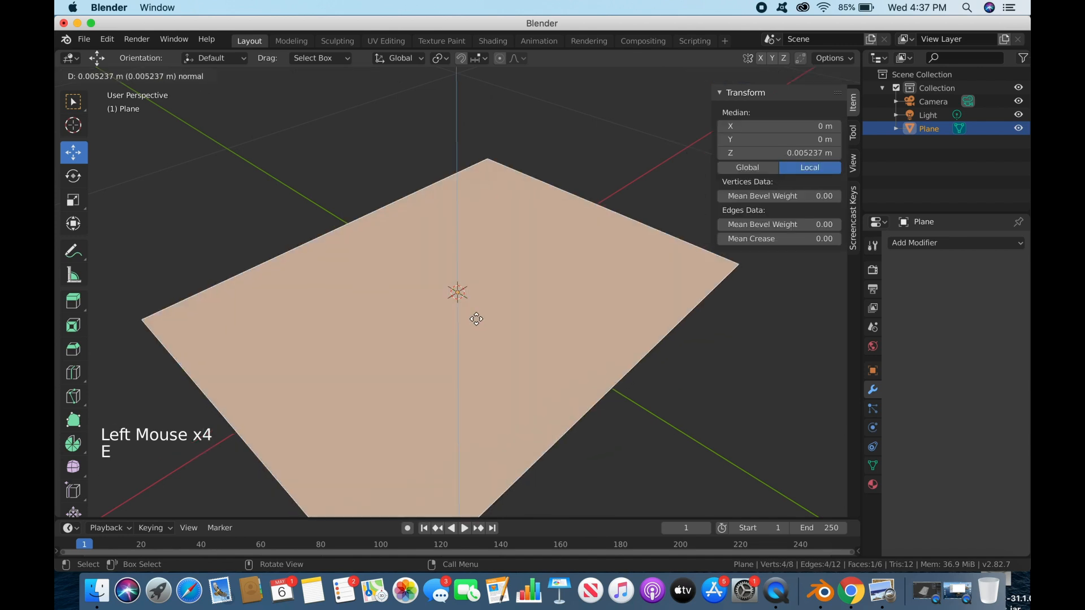
left_click(470, 314)
middle_click_drag(524, 358, 725, 293)
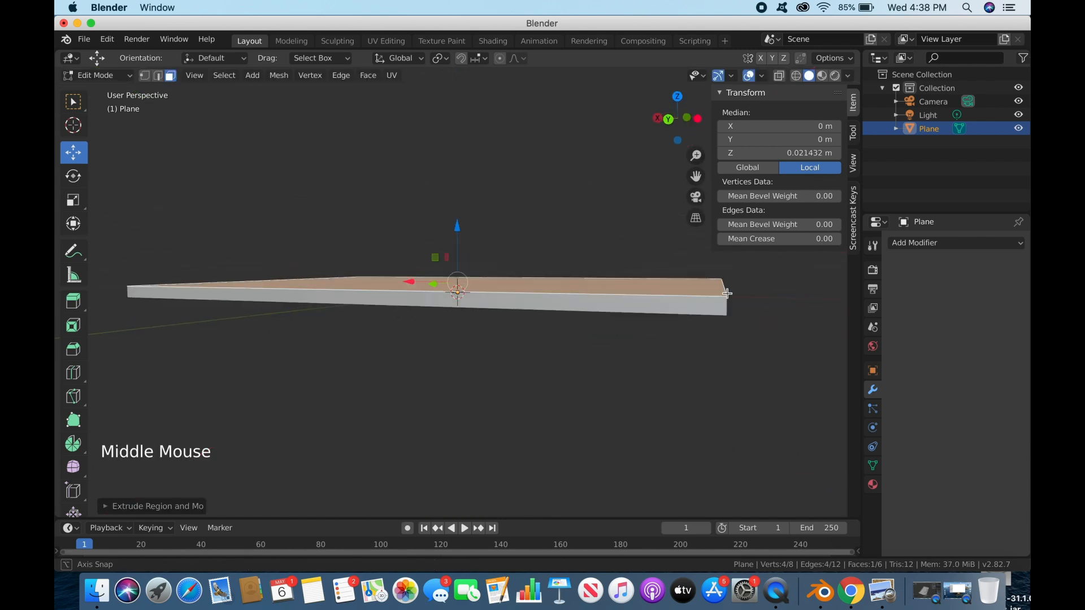
Step: Add a centred loop cut through the slab along the Y axis, splitting it into two equal halves
key("super+r")
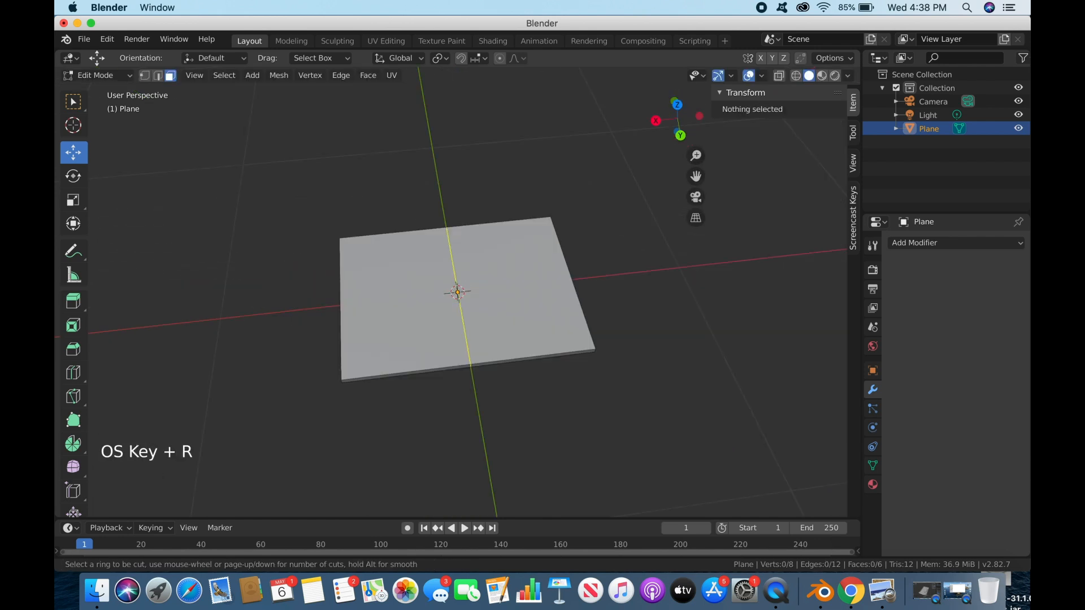
left_click(529, 257)
right_click(553, 269)
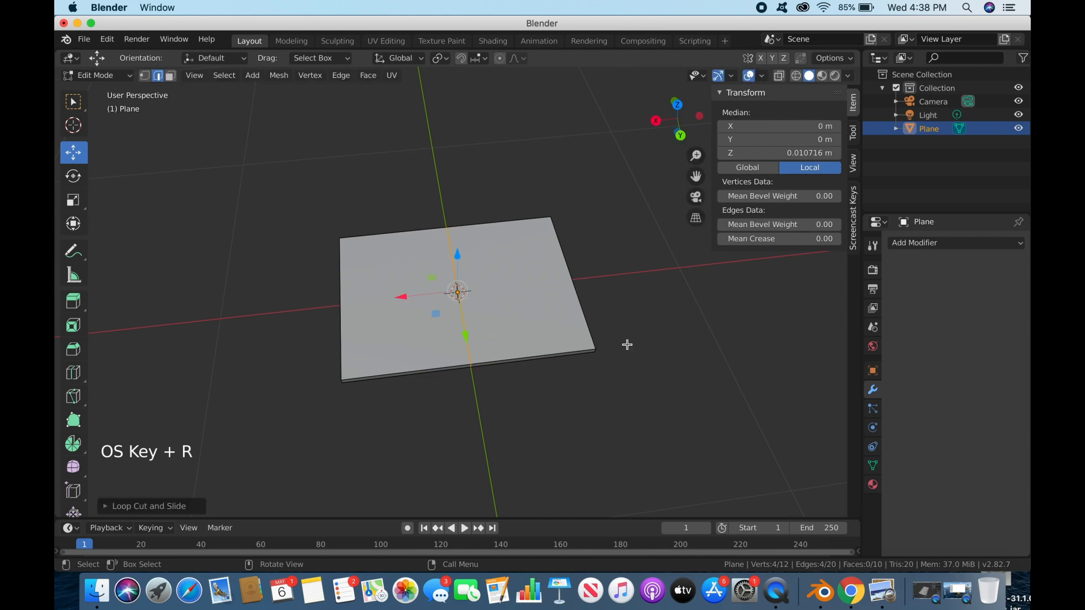
Step: Delete the outer vertices on the slab's +X side, using X-ray to include the hidden ones, so only the -X half remains
left_click(145, 75)
left_click_drag(211, 168, 412, 421)
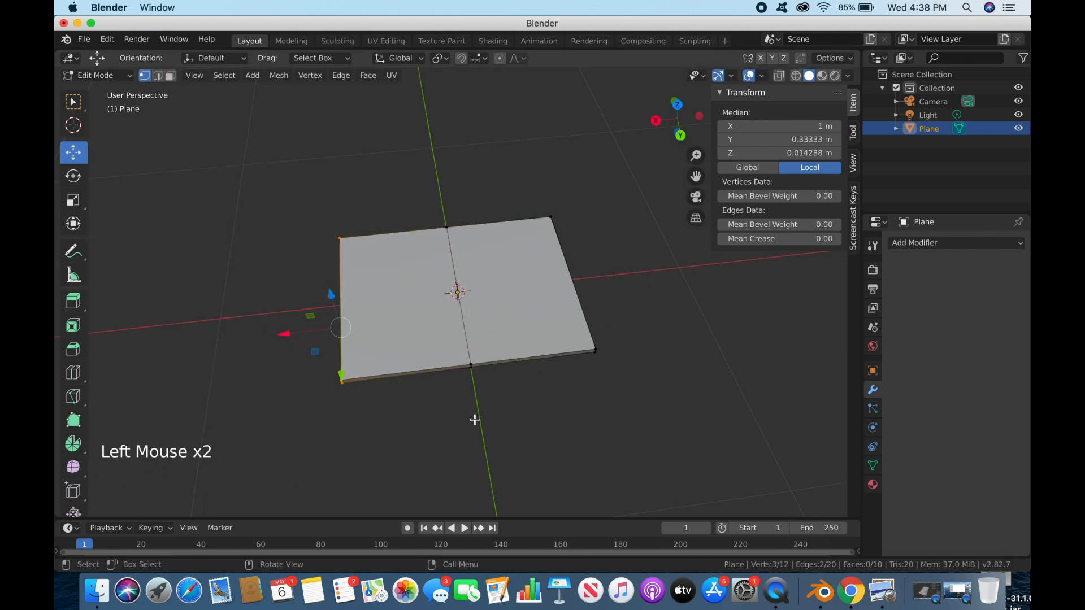
left_click_drag(501, 203, 642, 378)
left_click_drag(322, 223, 405, 443)
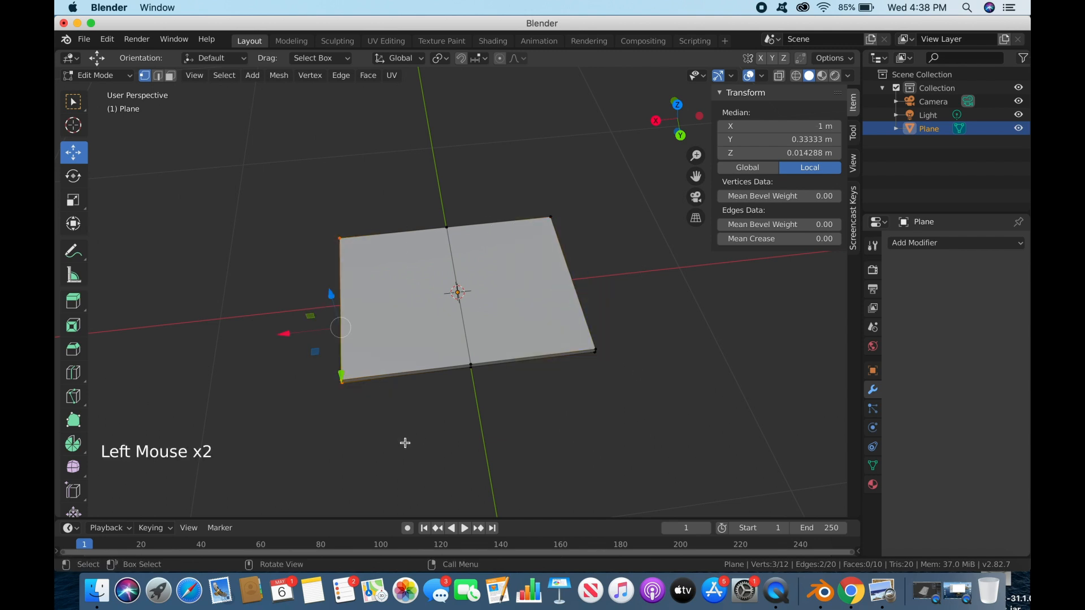
left_click(779, 75)
left_click_drag(312, 211, 409, 411)
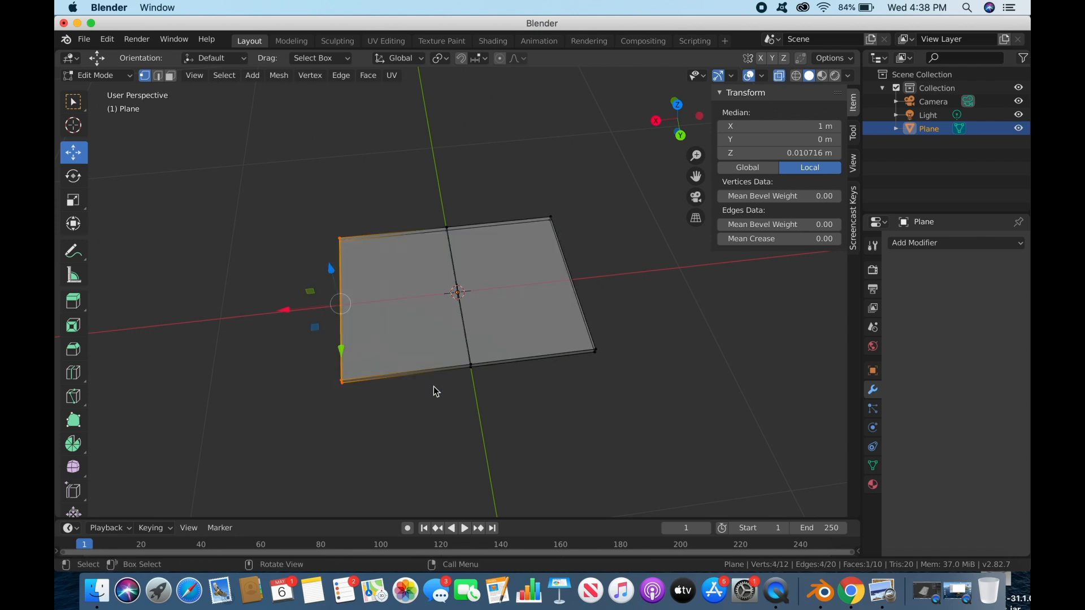
key("x")
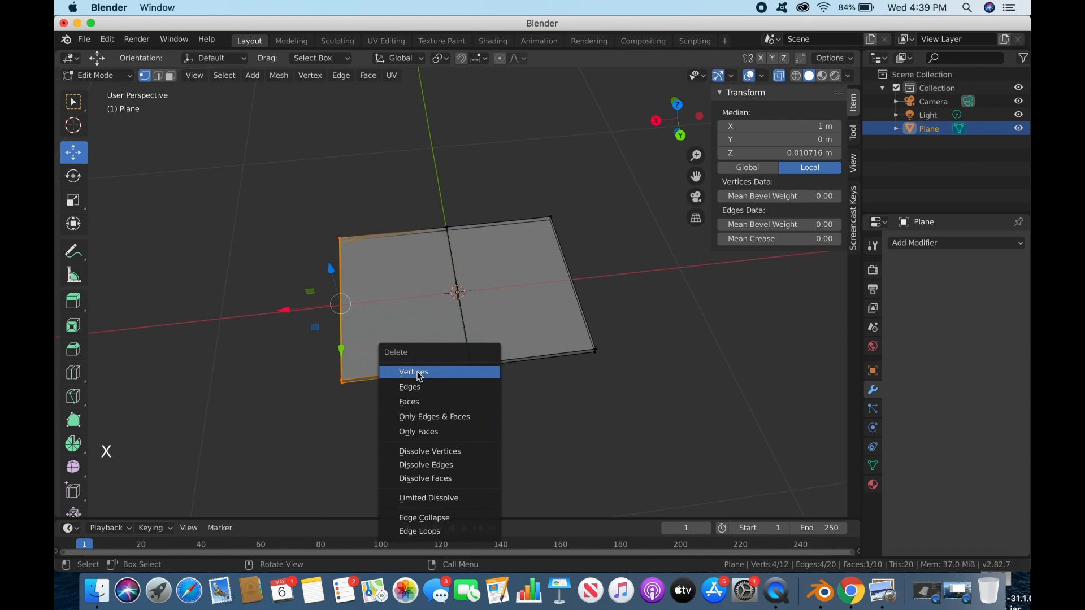
left_click(419, 373)
Step: Add a Mirror modifier on the X axis to the half slab and enable Clipping
left_click(933, 243)
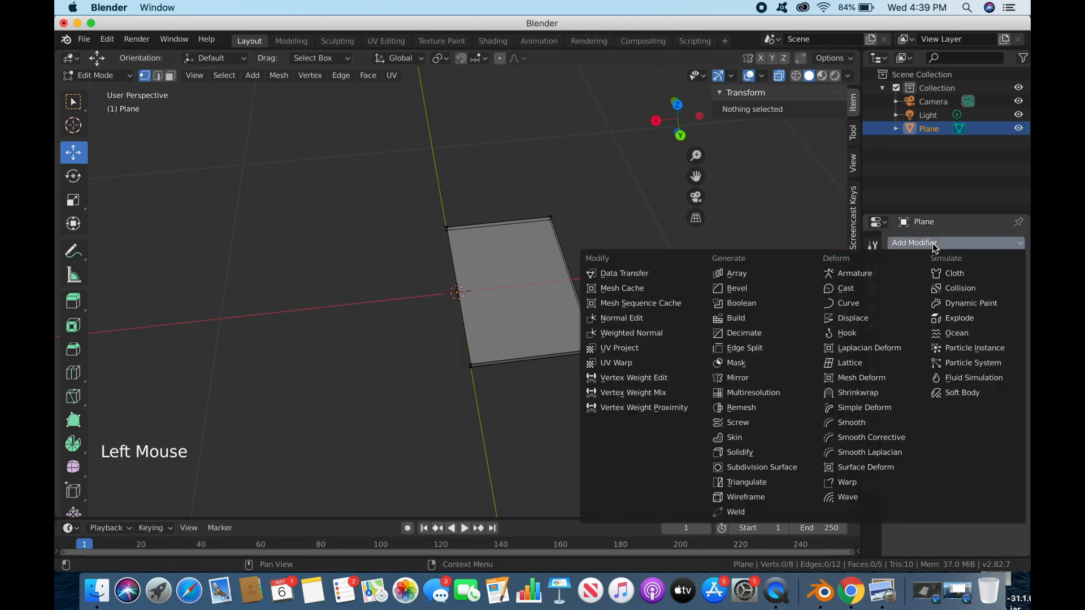
left_click(743, 379)
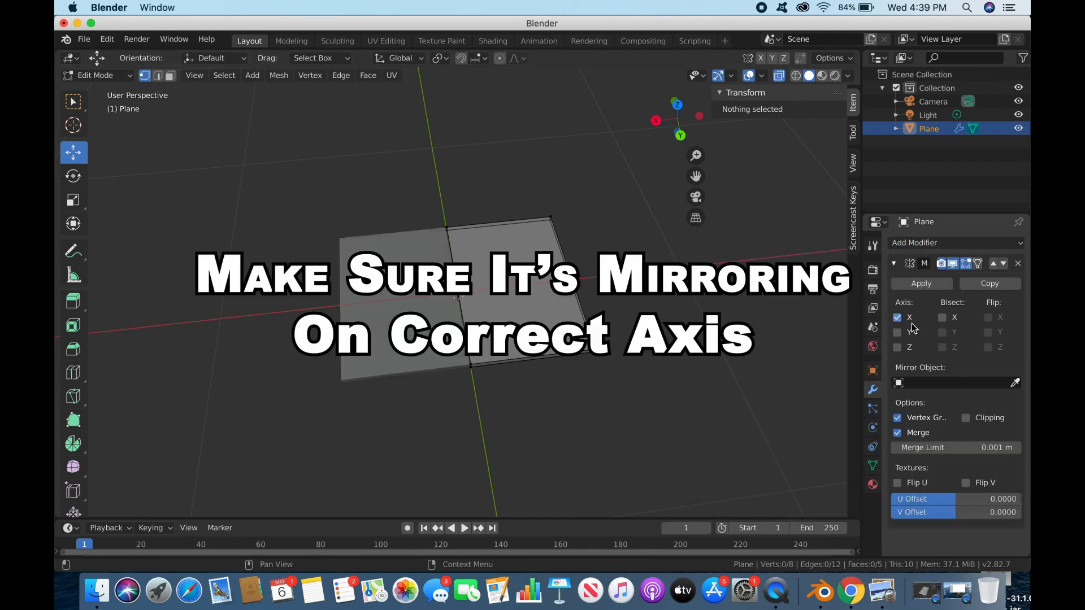
left_click(972, 420)
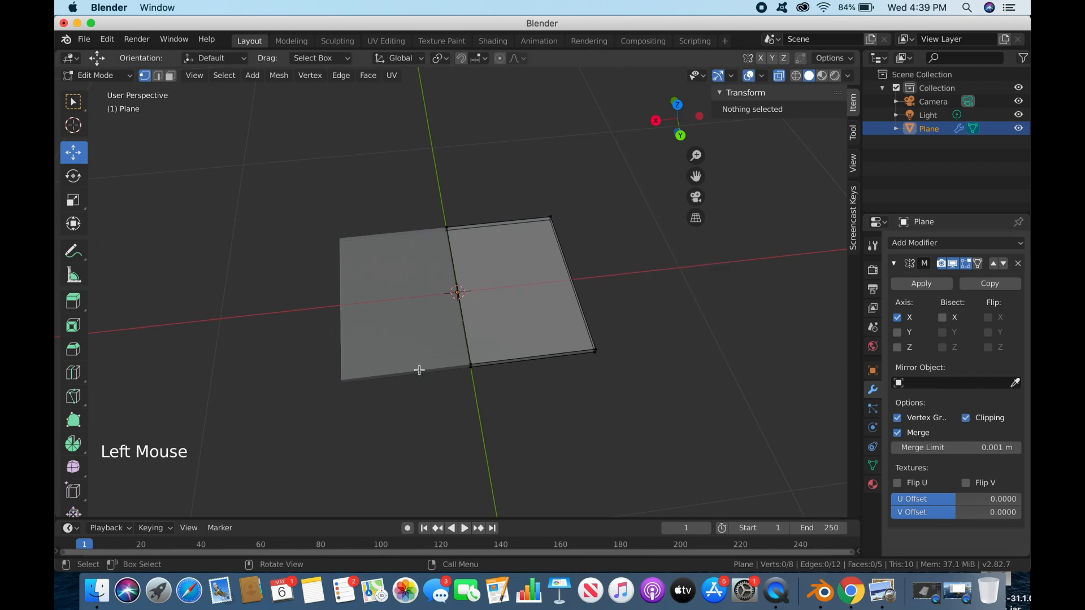
Step: Try to fill a face between the four bottom vertices on the underside of the half slab
middle_click_drag(512, 310, 486, 201)
scroll(536, 192, "up", 7)
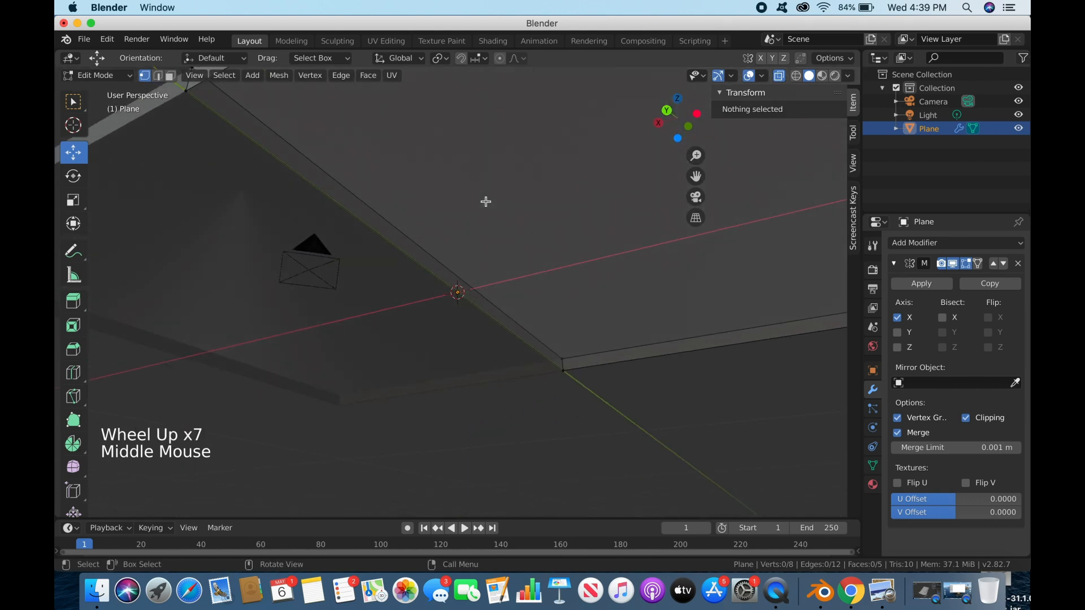
scroll(485, 201, "down", 2)
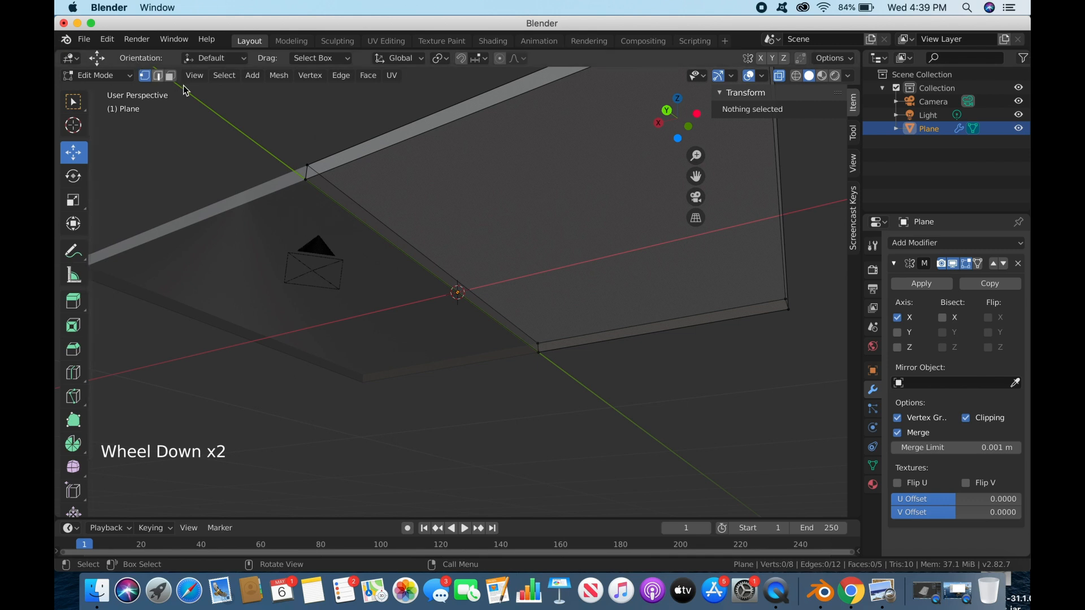
left_click(305, 178)
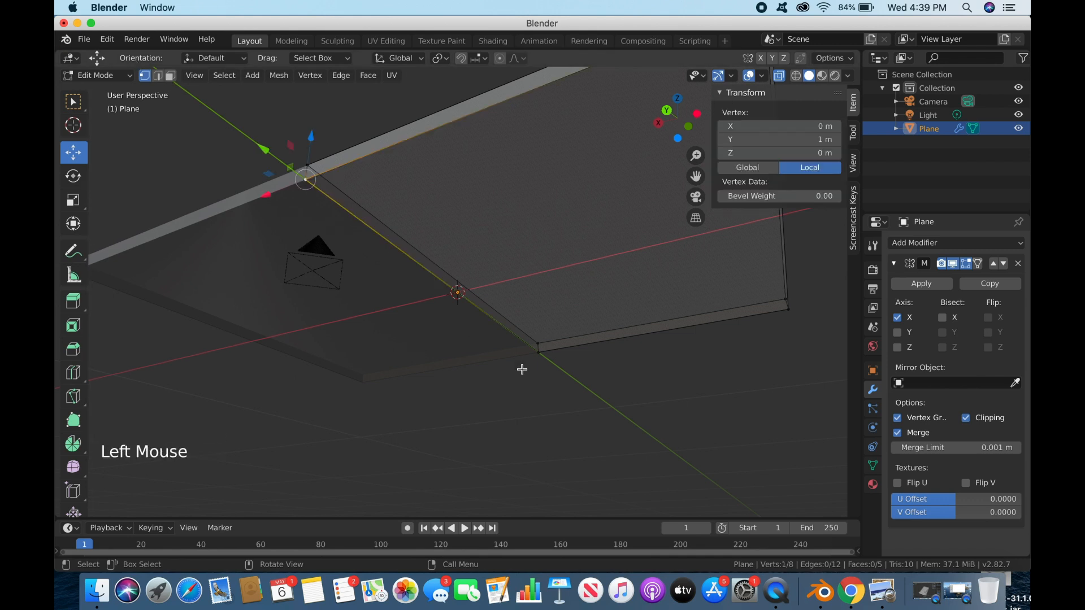
left_click(170, 78)
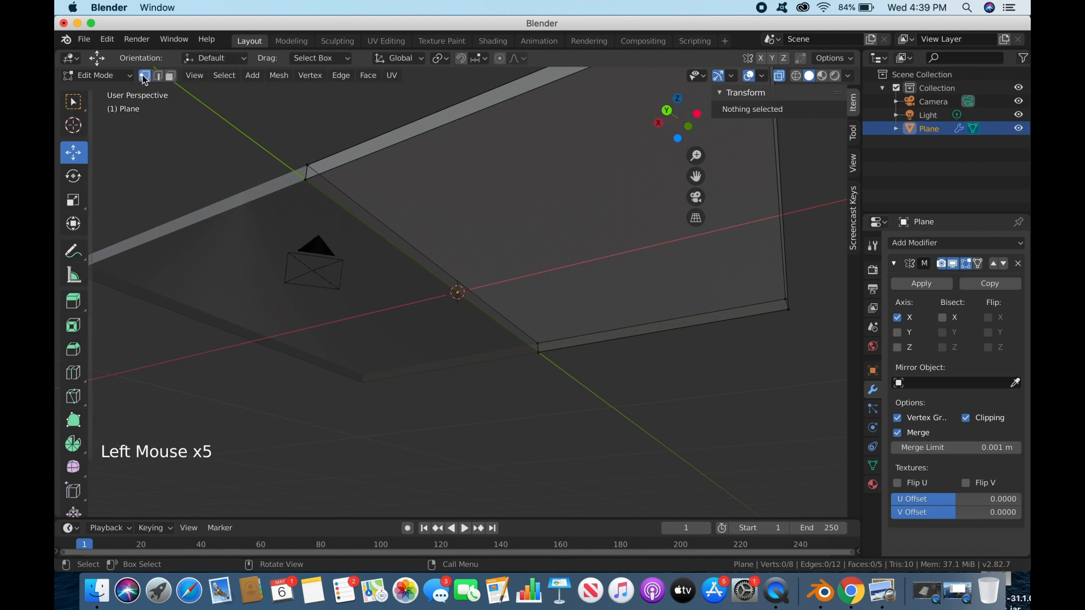
left_click(308, 181)
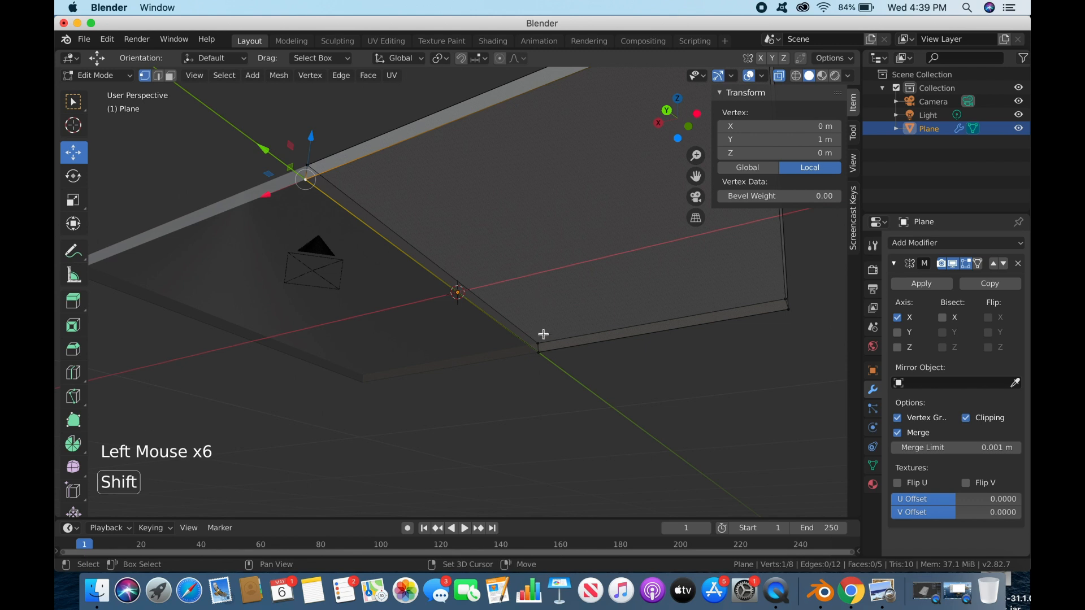
left_click(538, 354, "shift")
left_click(791, 310, "shift")
scroll(772, 320, "down", 3)
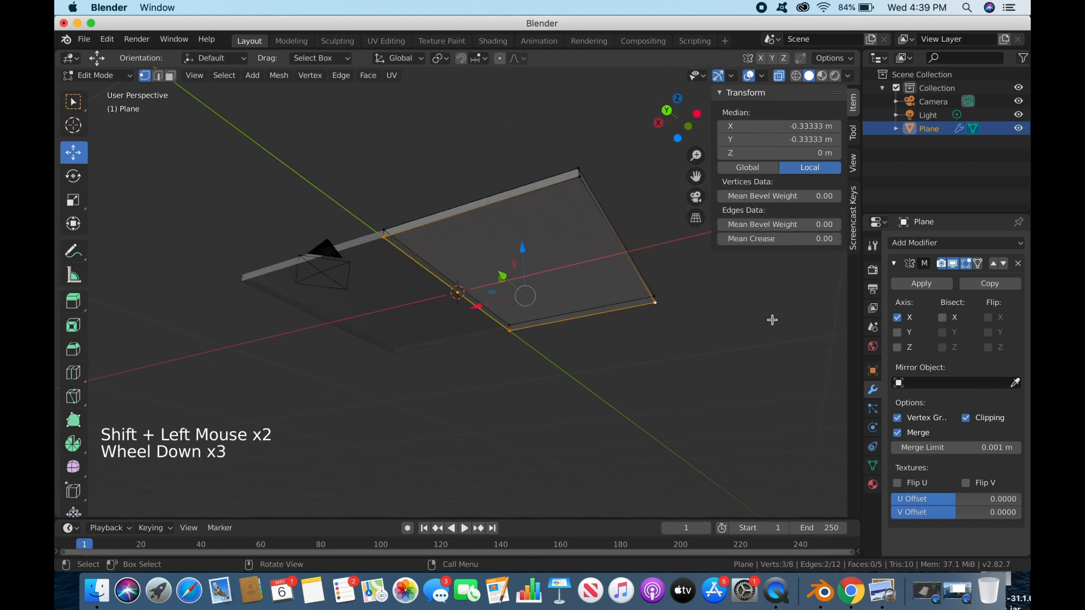
left_click(580, 176, "shift")
key("f")
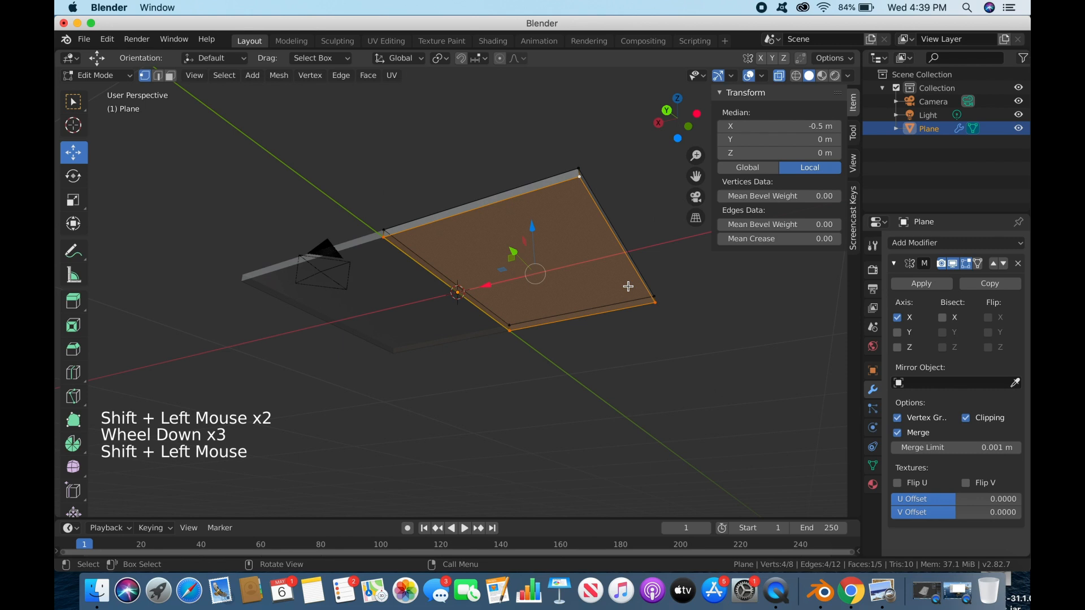
left_click(598, 337)
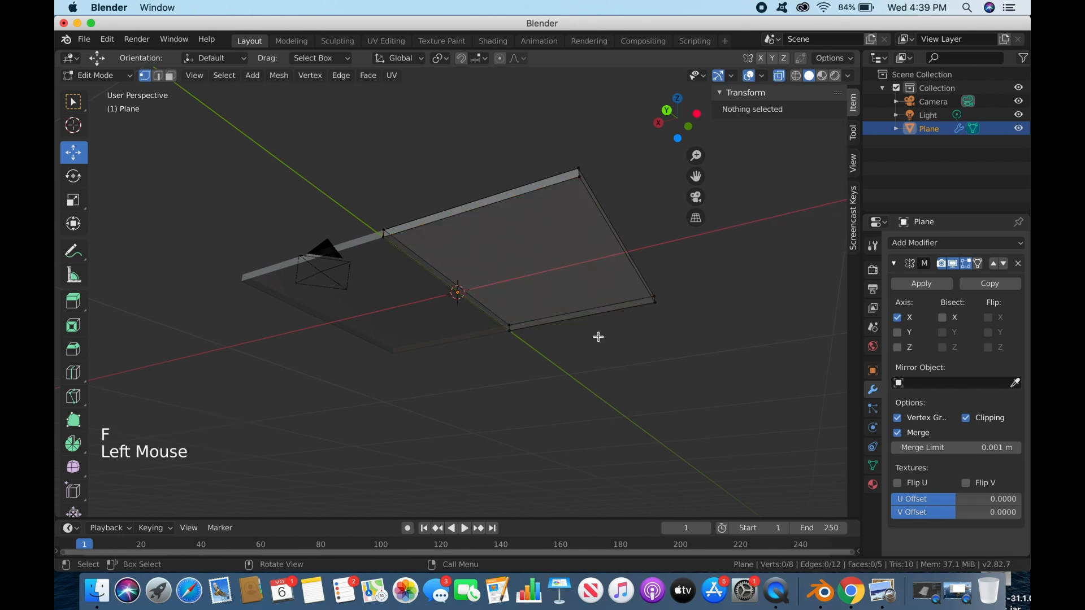
Step: Examine the slab's side edges, underside and centre seam up close
scroll(598, 337, "up", 7)
middle_click_drag(598, 336, 460, 375)
left_click(542, 354)
scroll(534, 331, "up", 1)
scroll(534, 329, "down", 4)
scroll(460, 377, "up", 5)
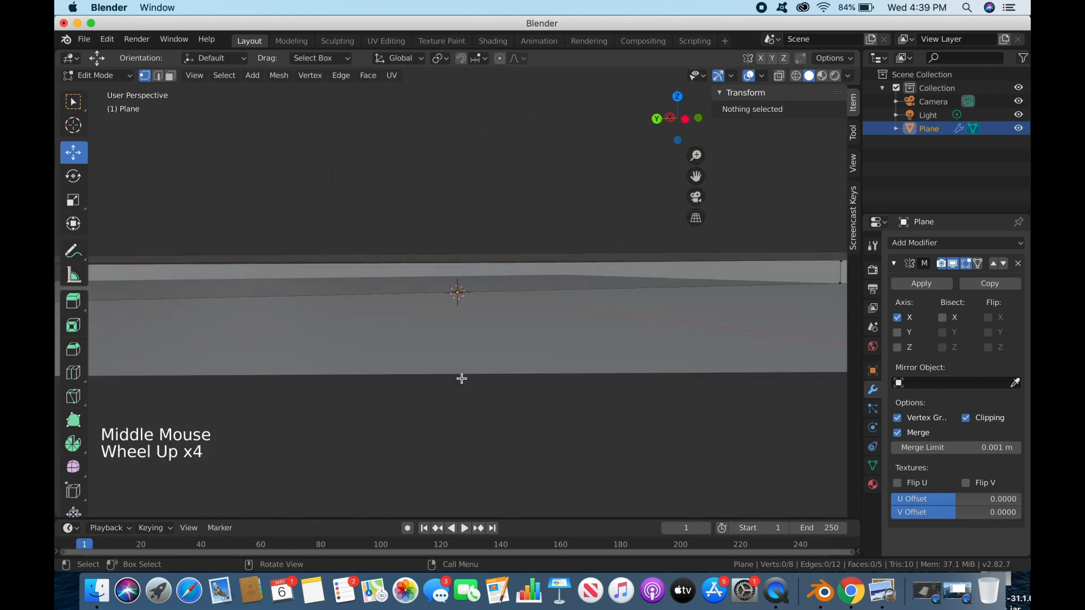
scroll(462, 378, "down", 8)
middle_click_drag(462, 375, 559, 407)
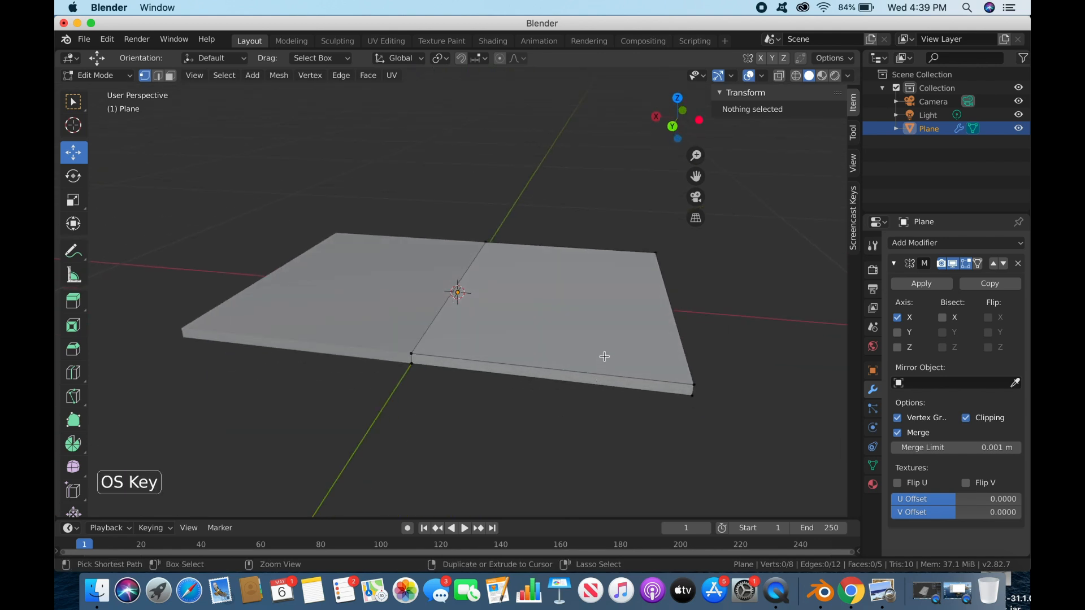
Step: Add a loop cut parallel to the slab's outer -X edge and slide it close to that edge, at about X -0.963 m
key("super+r")
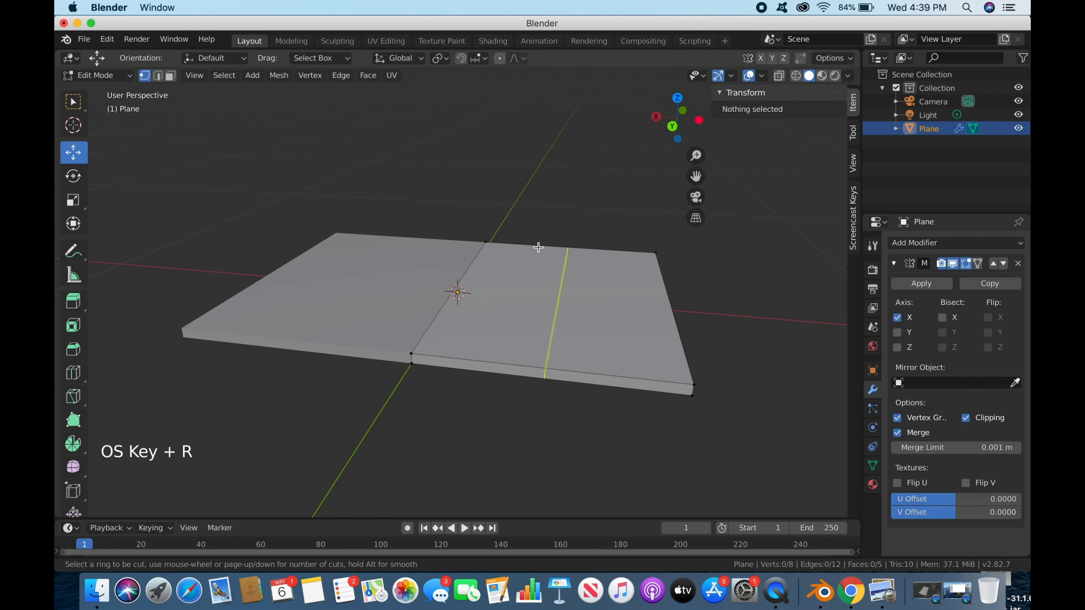
left_click(538, 247)
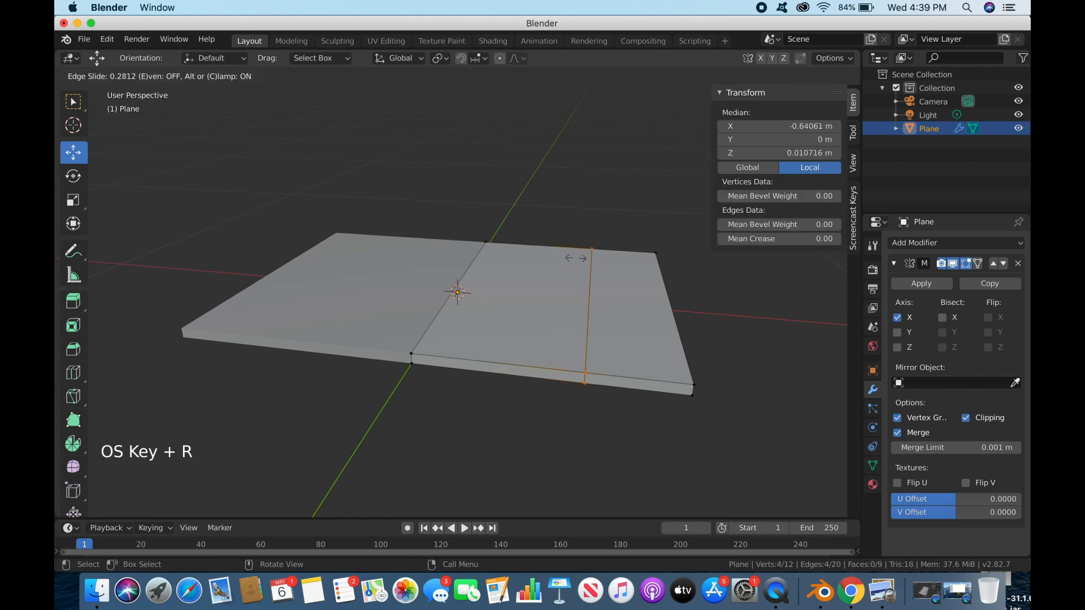
left_click(610, 267)
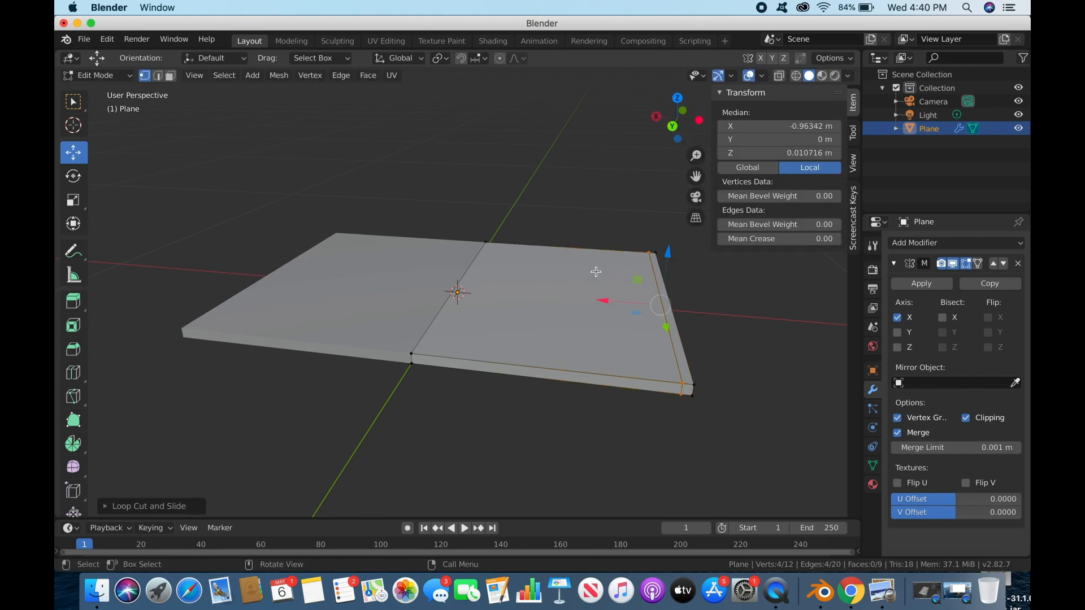
Step: Add a loop cut parallel to the slab's -Y edge and move it along Y to about -0.954 m
key("super+r")
left_click(651, 262)
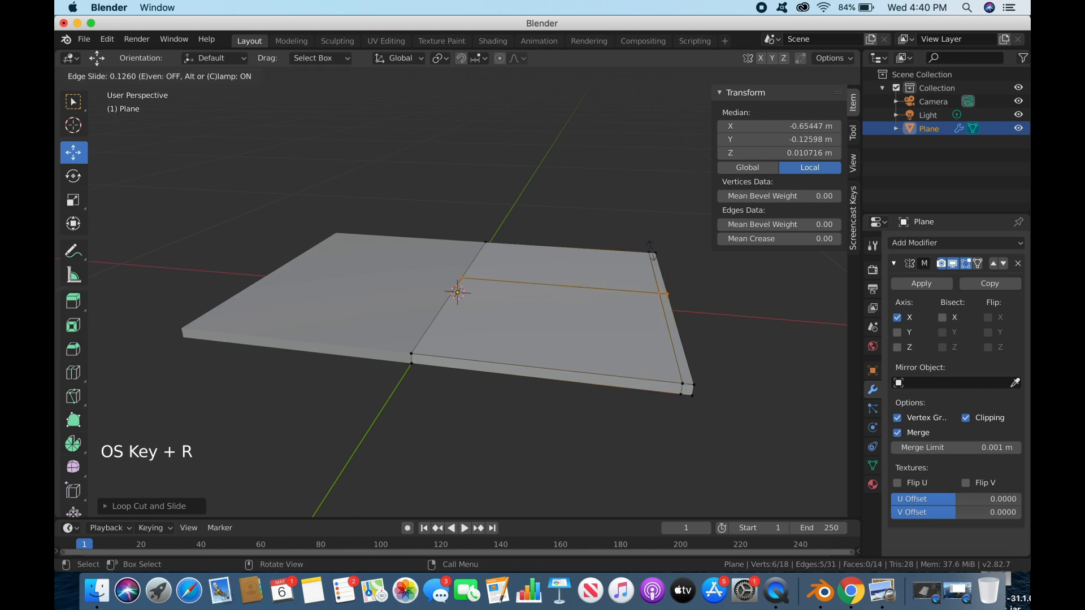
left_click(644, 202)
middle_click_drag(702, 374, 561, 418)
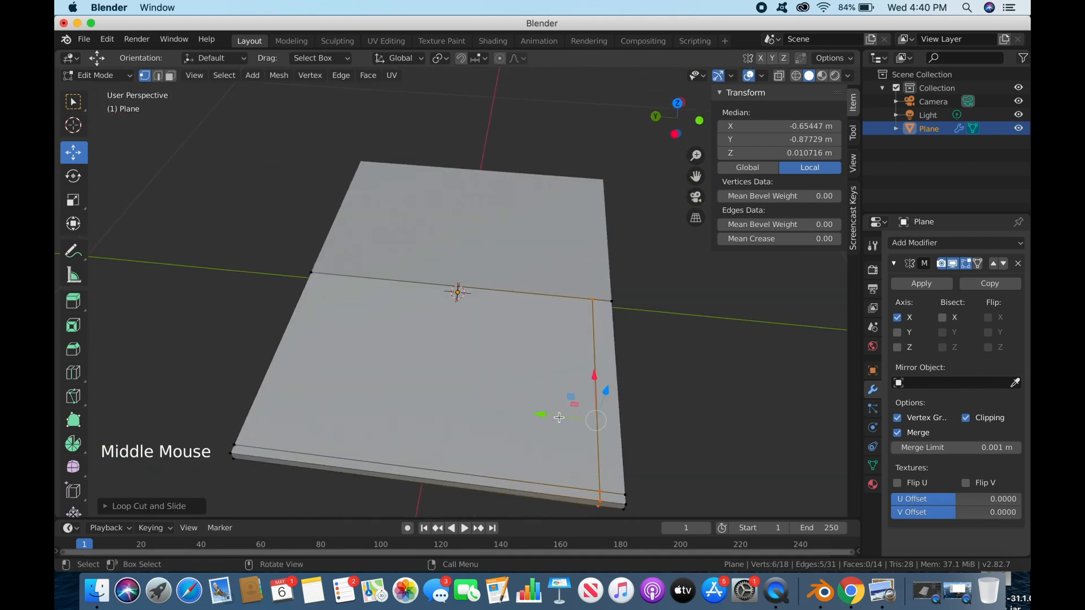
key("g")
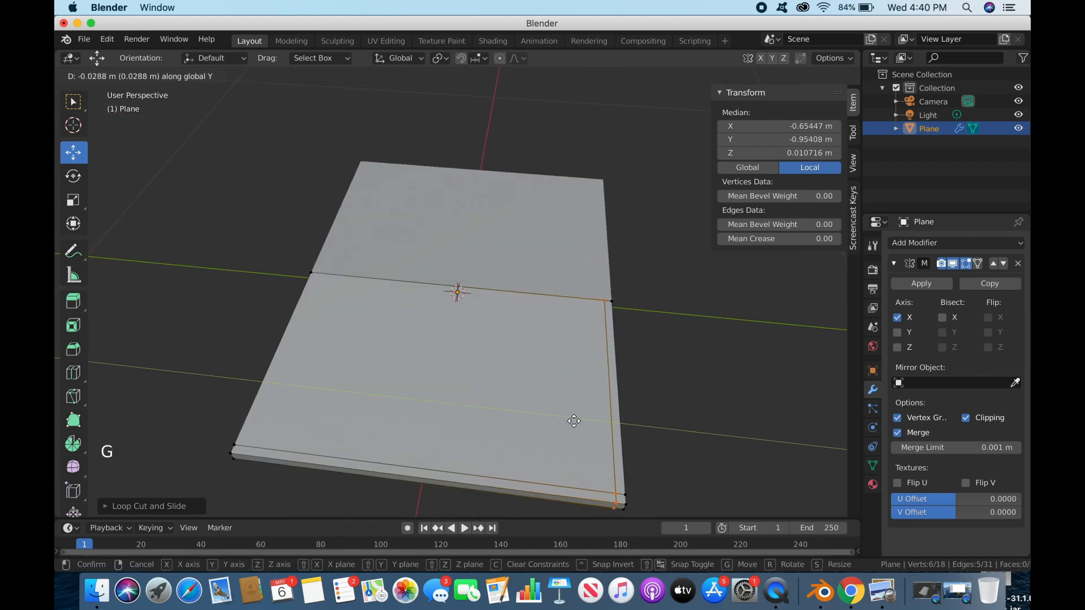
left_click(574, 421)
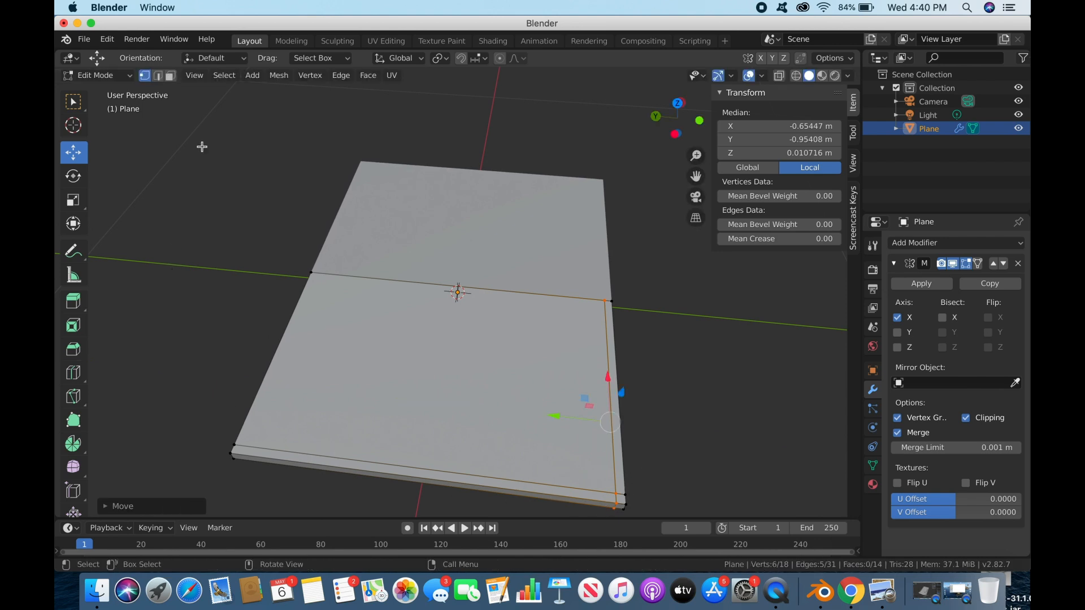
left_click(171, 78)
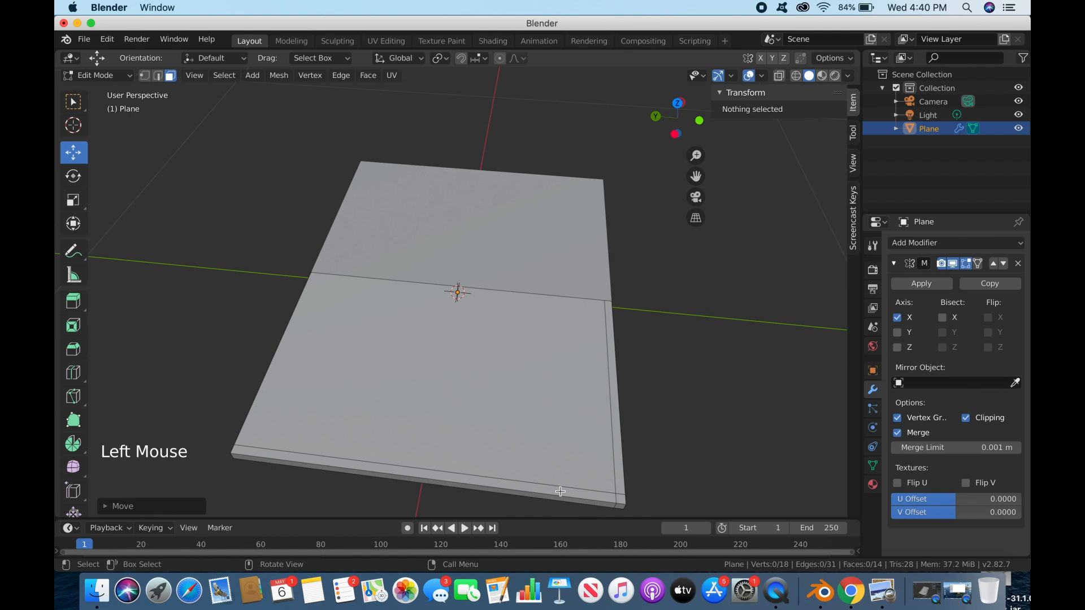
left_click(853, 592)
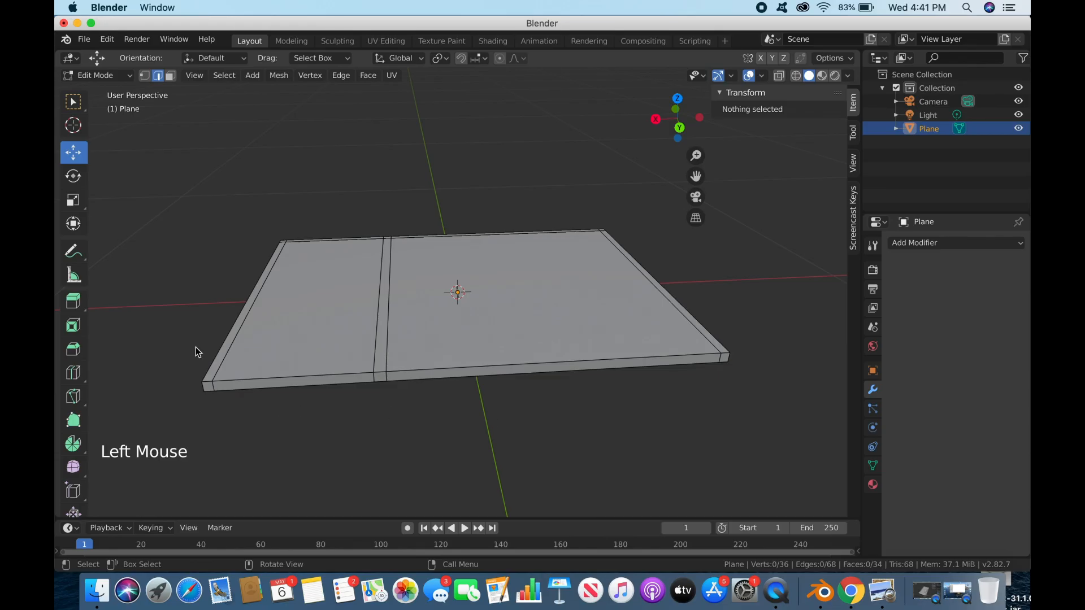
Step: Select the top border strip faces and corner faces along the slab's +X, -Y and -X edges
left_click(241, 304)
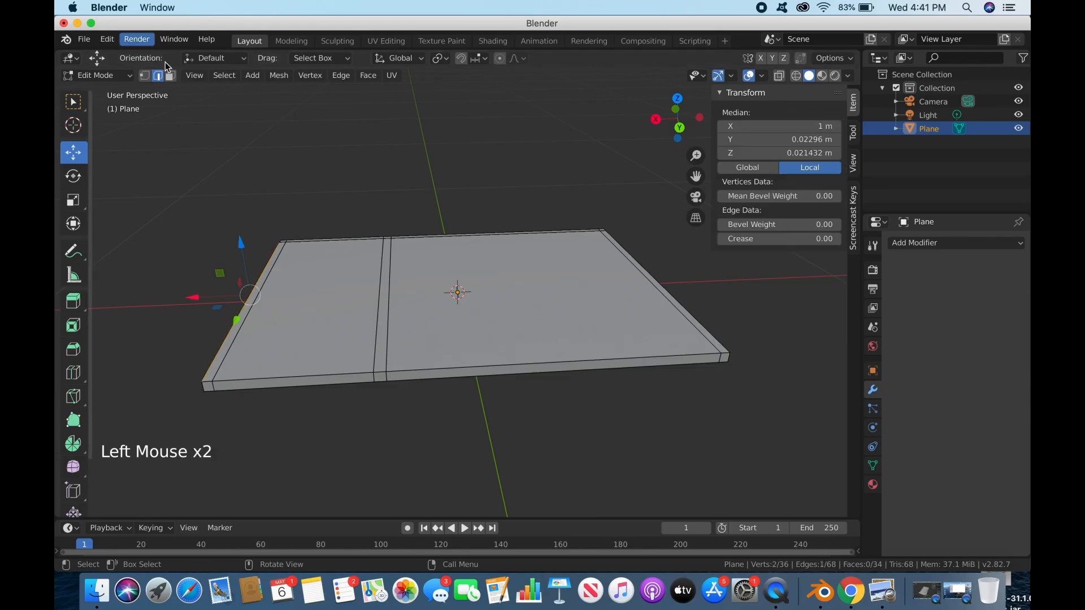
left_click(170, 75)
left_click(247, 307)
middle_click_drag(271, 274, 207, 277)
left_click(218, 273, "shift")
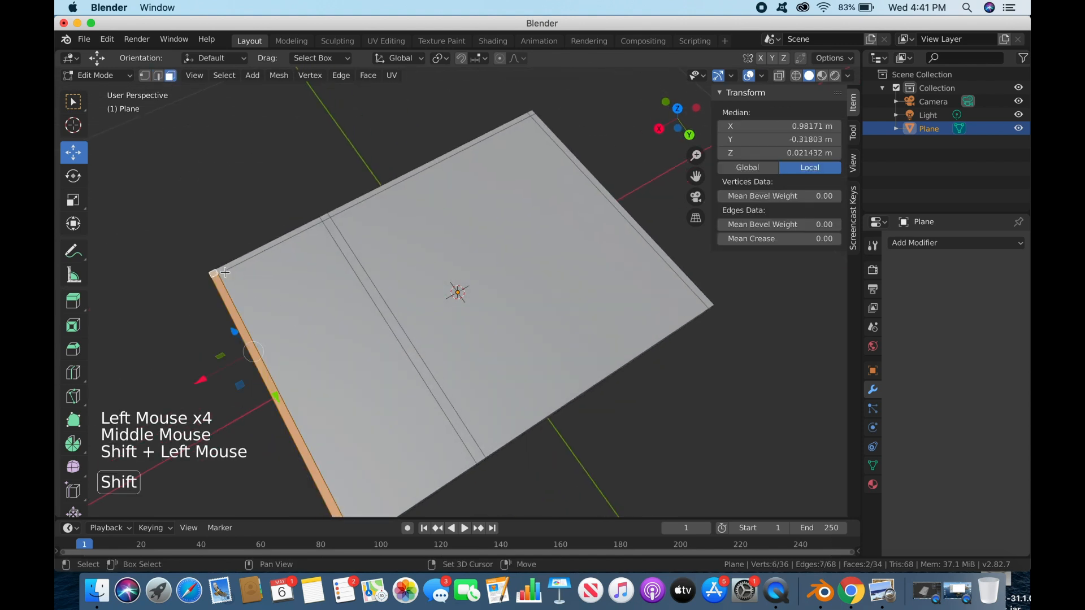
left_click(240, 258, "shift")
left_click(327, 216, "shift")
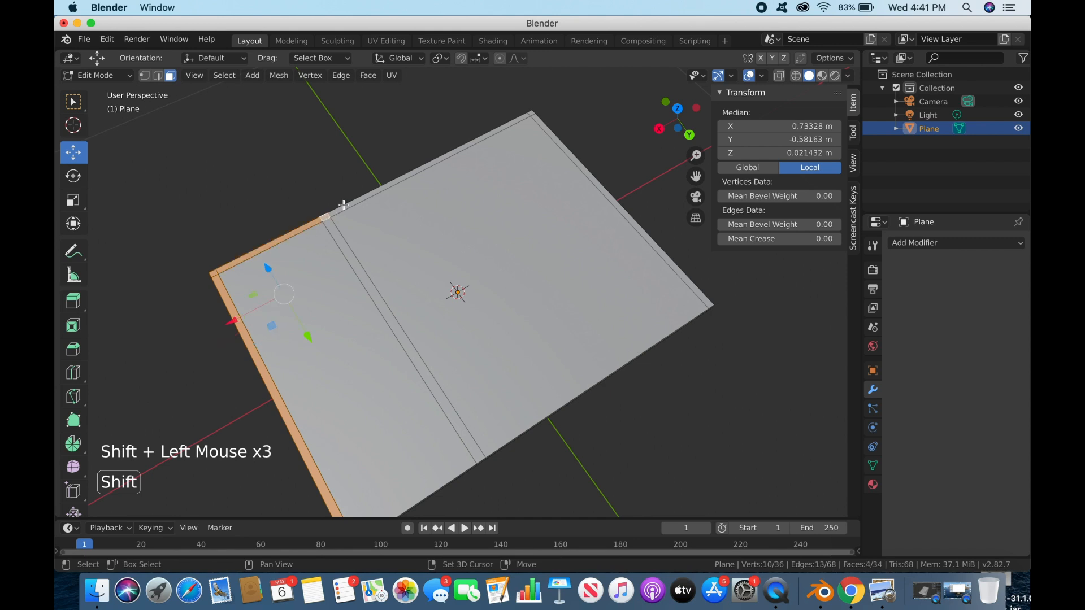
left_click(350, 202, "shift")
left_click(532, 114, "shift")
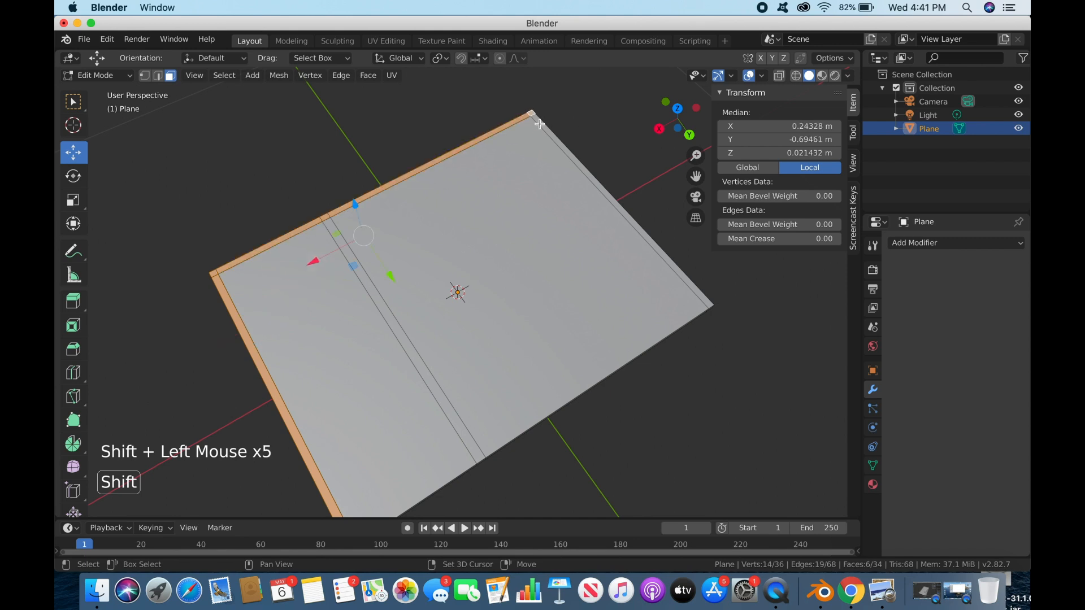
left_click(588, 193, "shift")
middle_click_drag(533, 256, 484, 189)
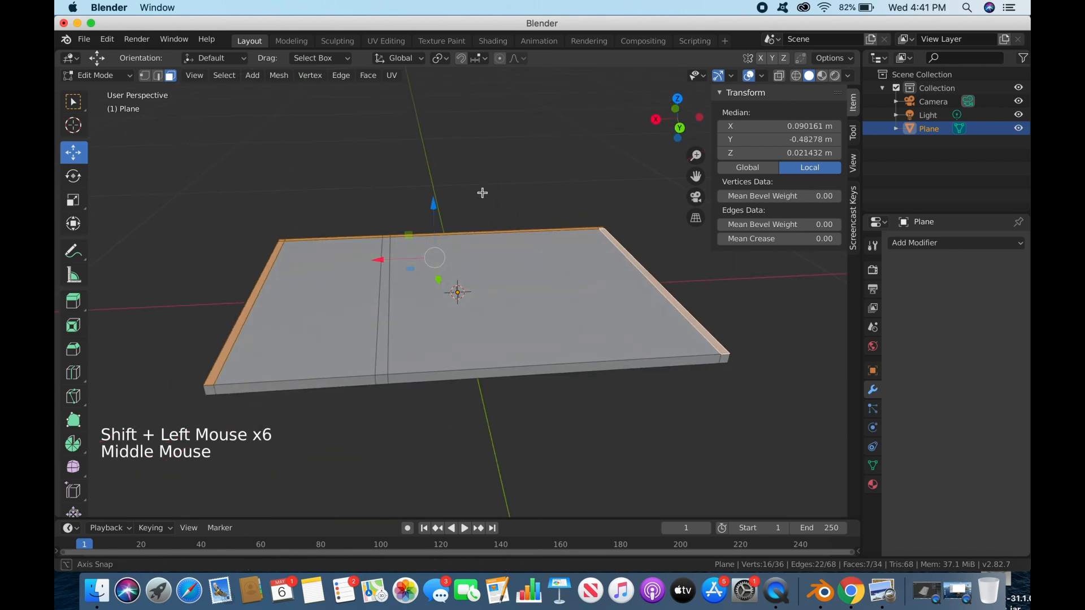
Step: Check the wooden desk photo in Chrome, return to Blender and extrude the selected border faces upward about 0.07 m
left_click(851, 592)
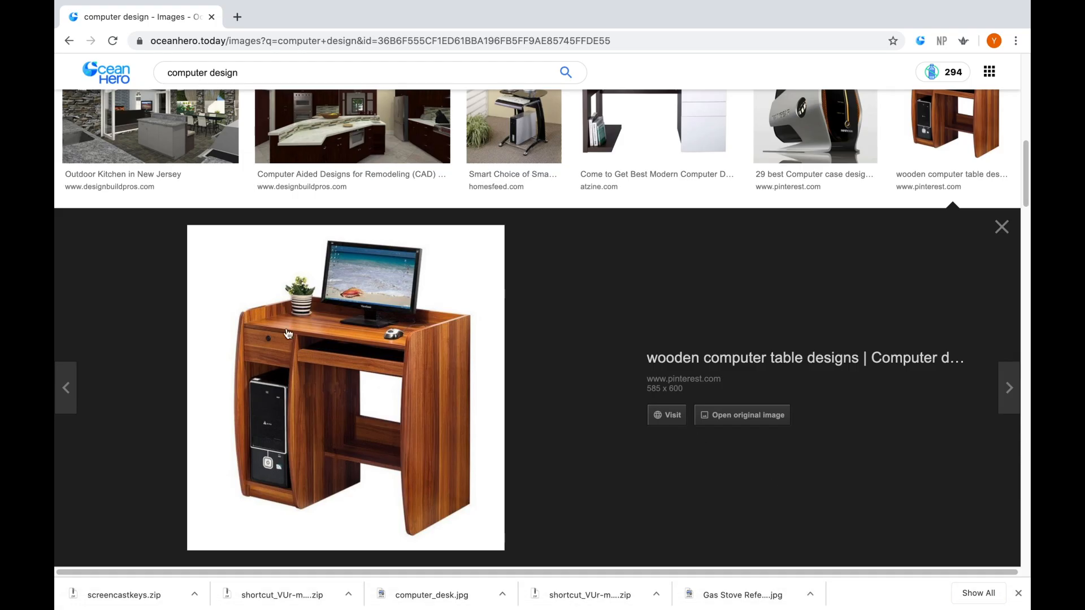
mouse_move(650, 589)
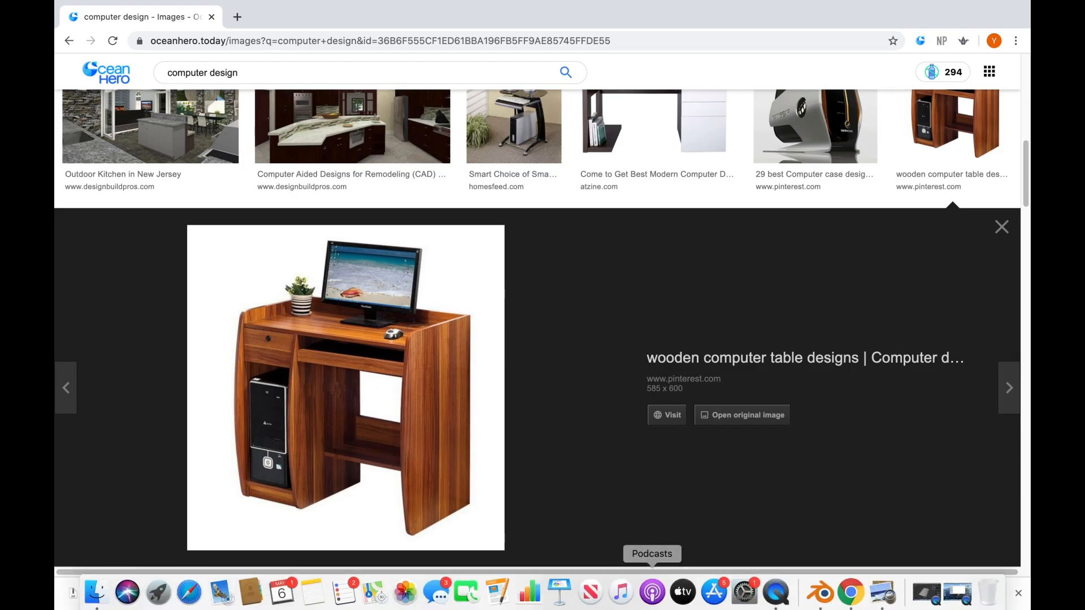
left_click(821, 591)
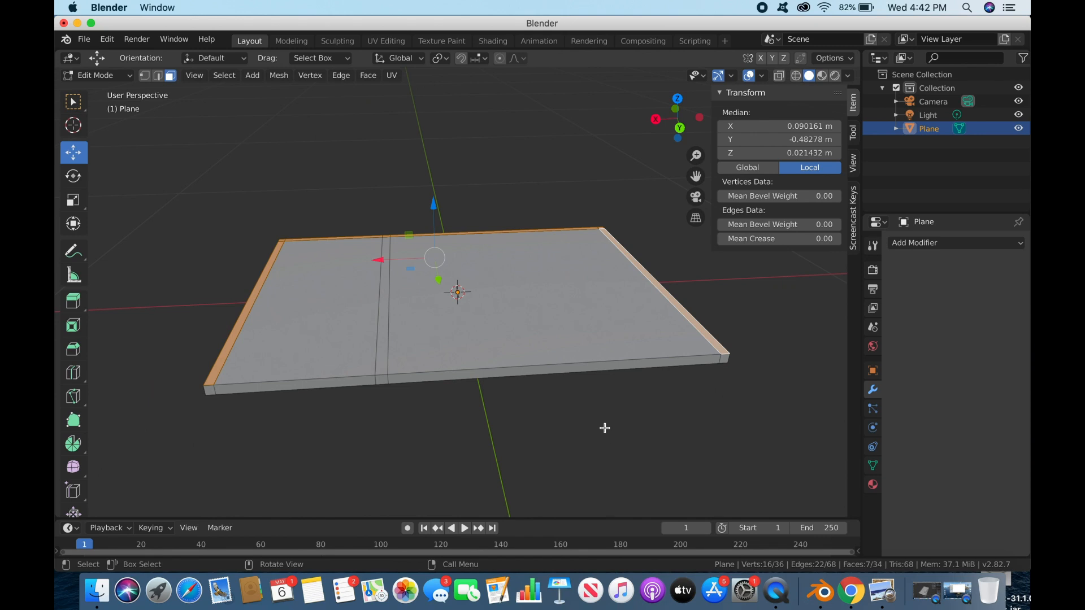
key("e")
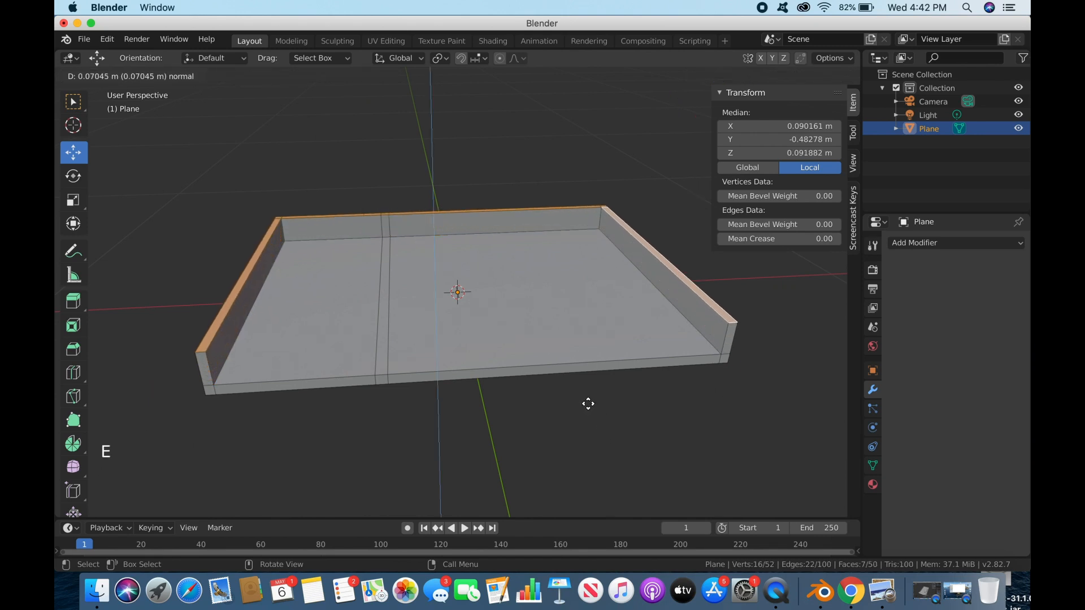
left_click(586, 402)
Step: Select the underside faces of the narrow +X compartment, including its divider, outer strip, back strip and corner faces
middle_click_drag(615, 424, 615, 395)
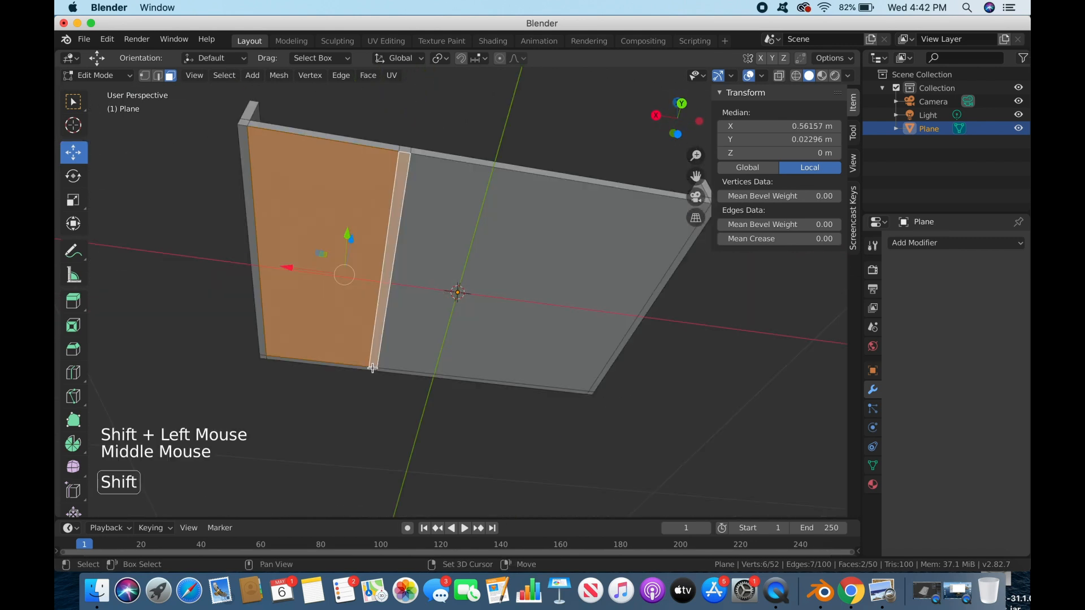
left_click(195, 75)
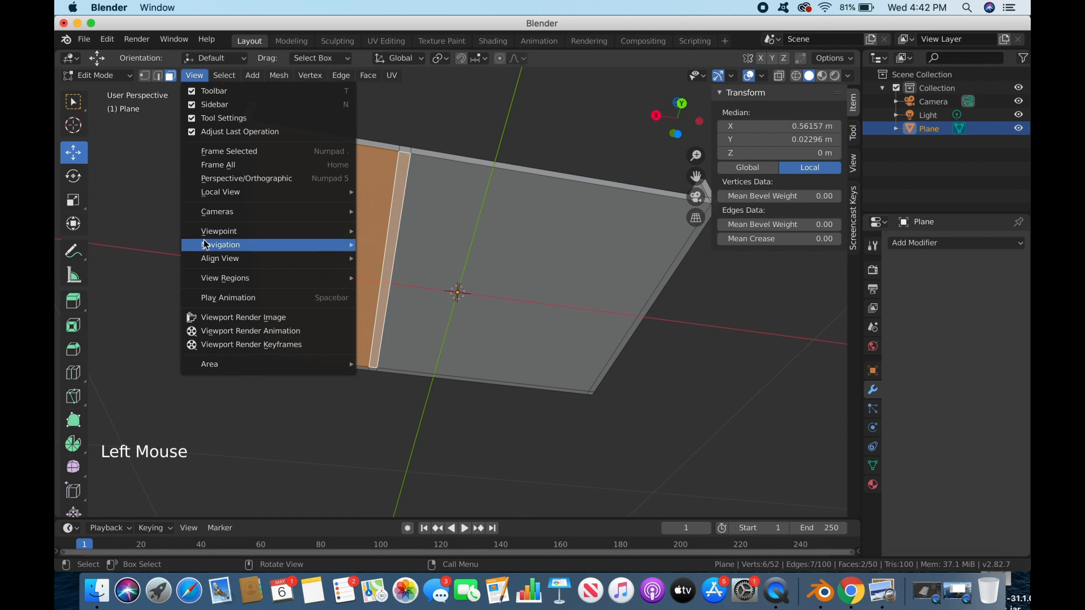
mouse_move(331, 238)
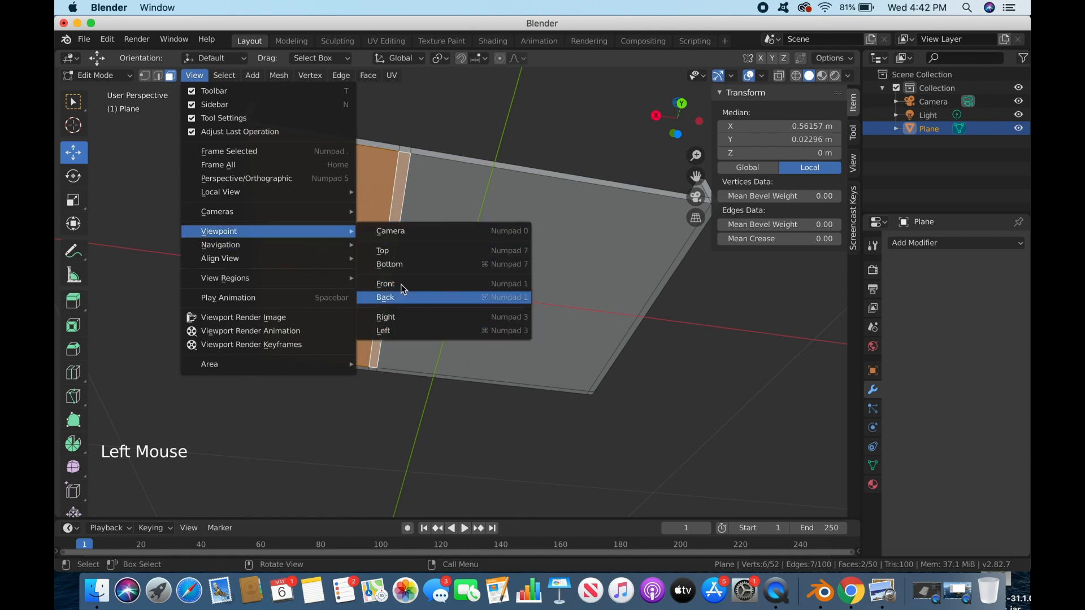
left_click(394, 263)
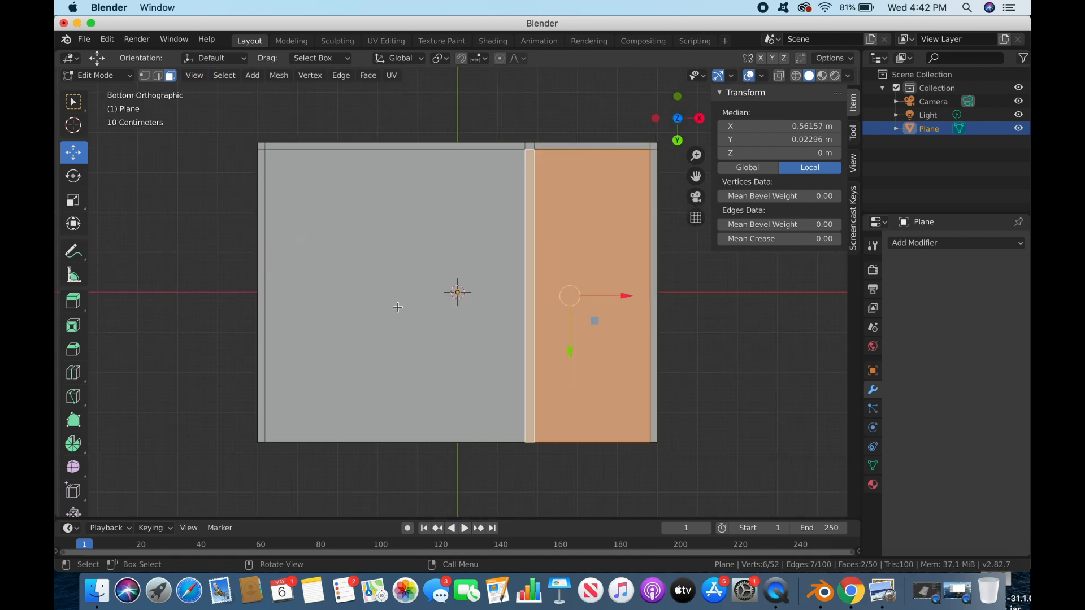
left_click(529, 149, "shift")
left_click(640, 148, "shift")
left_click(648, 147, "shift")
left_click(653, 148, "shift")
left_click(652, 175, "shift")
left_click(632, 167, "shift")
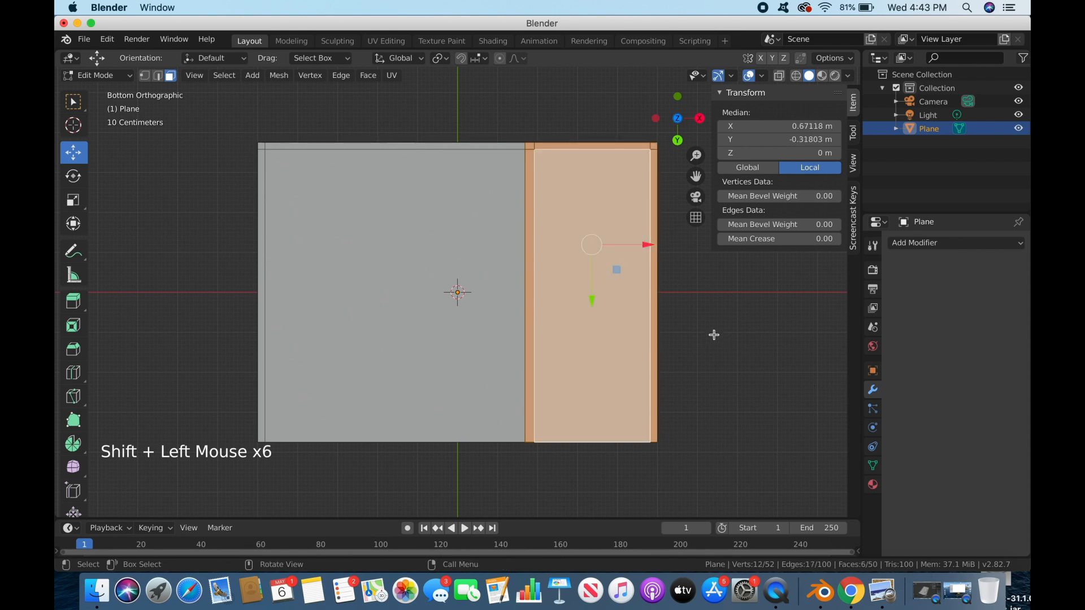
Step: Add the remaining underside back strip, the -X corner and the -X side strip to the face selection
left_click(198, 80)
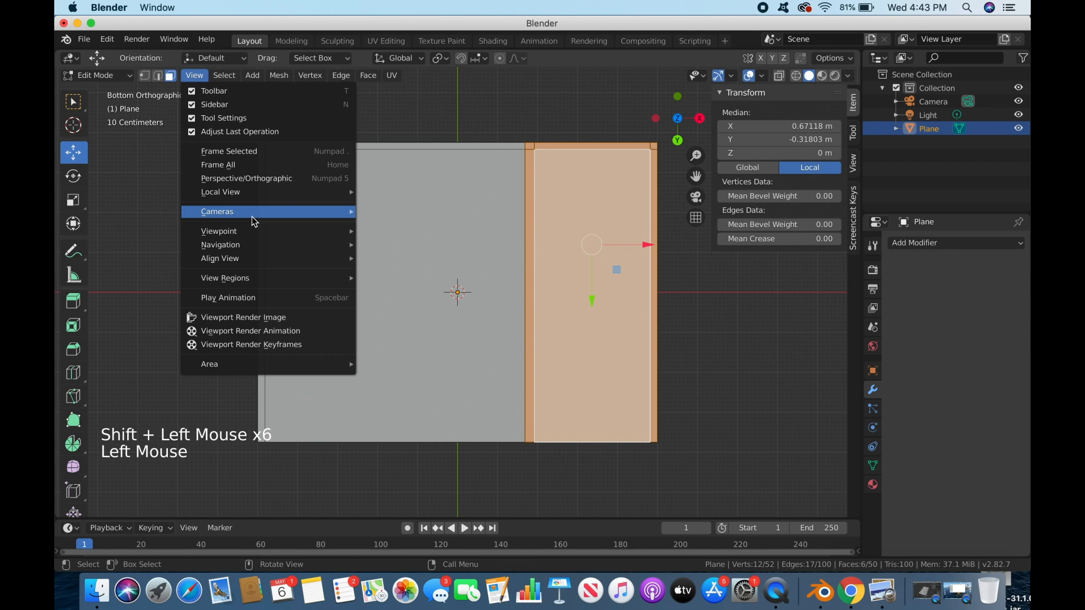
left_click(419, 145, "shift")
left_click(260, 147, "shift")
left_click(262, 155, "shift")
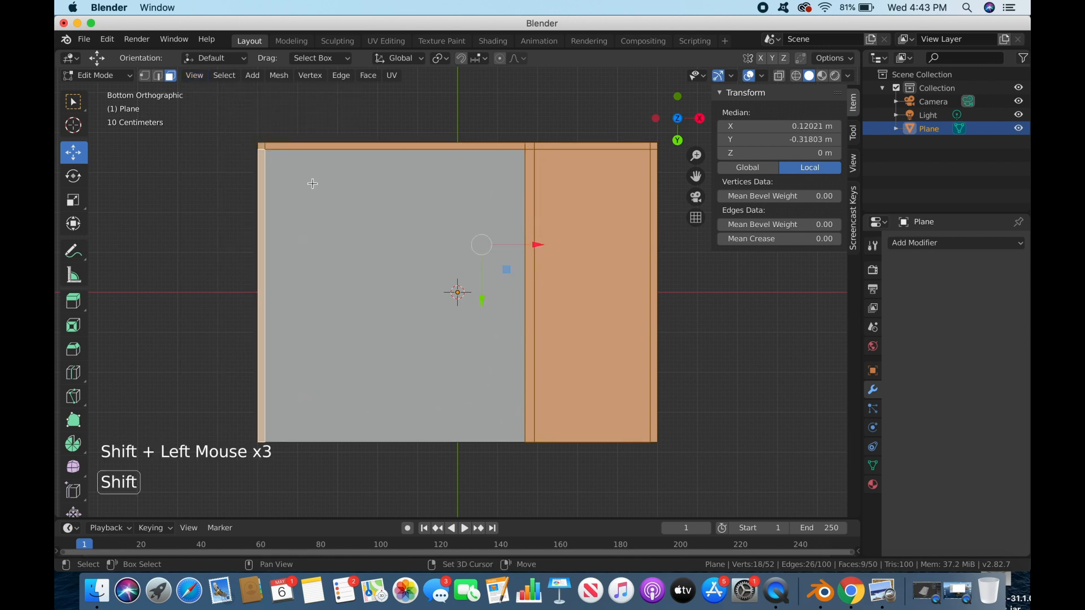
Step: Extrude the selected underside faces downward about 1.42 m to form the desk's cabinet, back and side panel
middle_click_drag(625, 288, 341, 428)
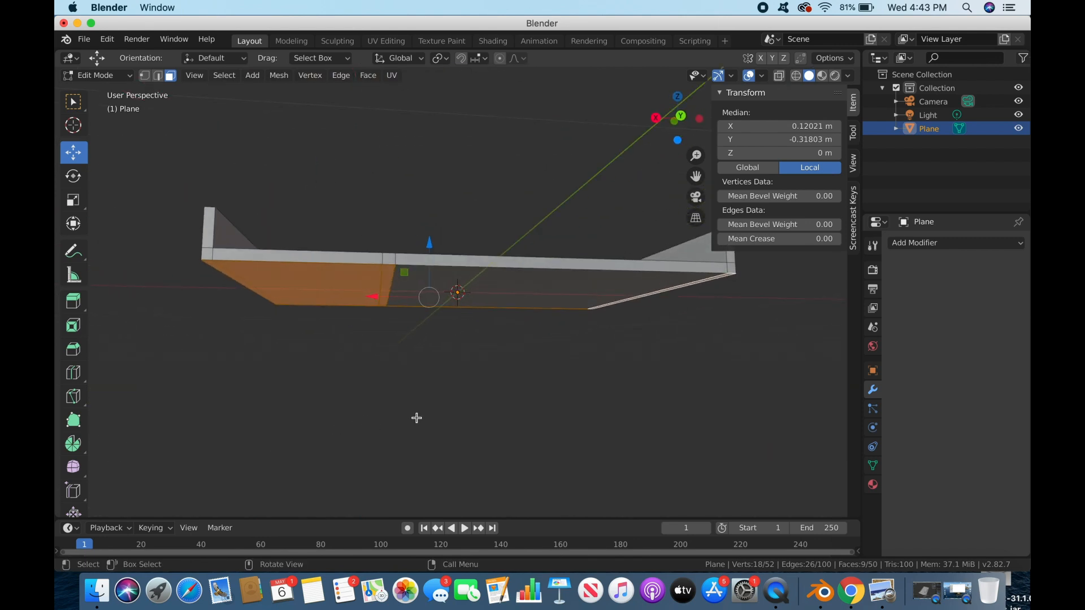
key("e")
left_click(418, 119)
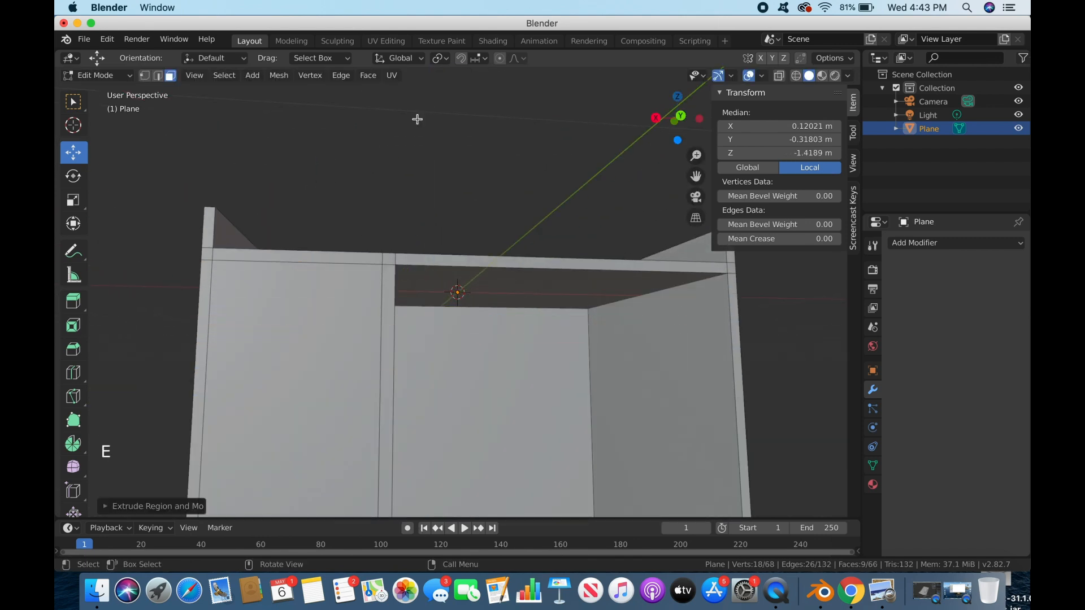
Step: Shorten the desk body by moving its bottom faces up along Z to about -0.72 m
scroll(442, 77, "down", 4)
scroll(527, 332, "down", 7)
middle_click_drag(540, 312, 525, 336)
key("g")
key("z")
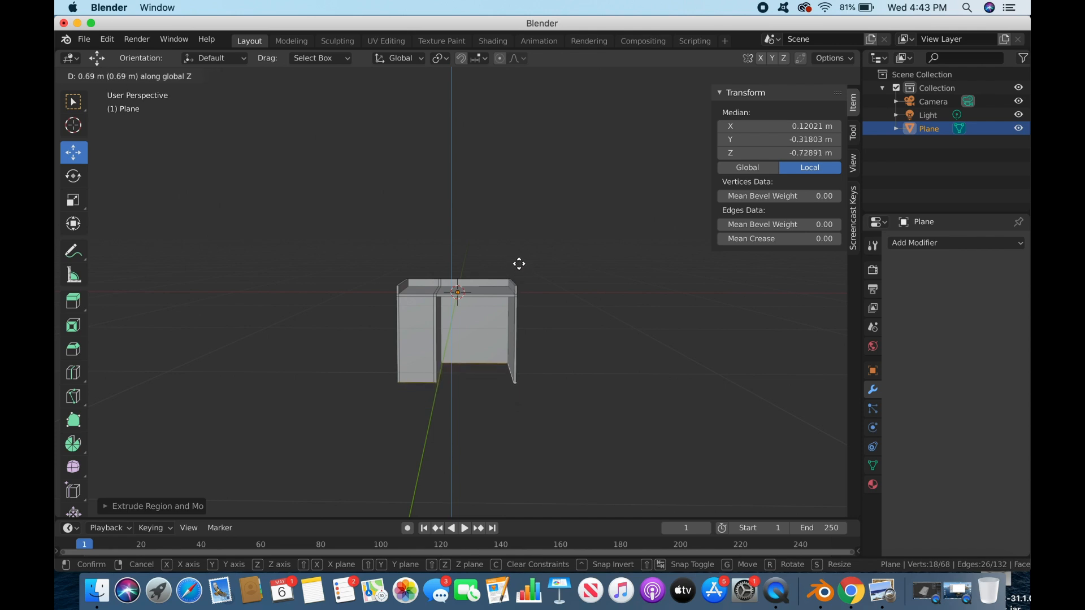
left_click(518, 264)
Step: Compare the desk model's front and side with the wooden computer desk photo in Chrome
left_click(852, 591)
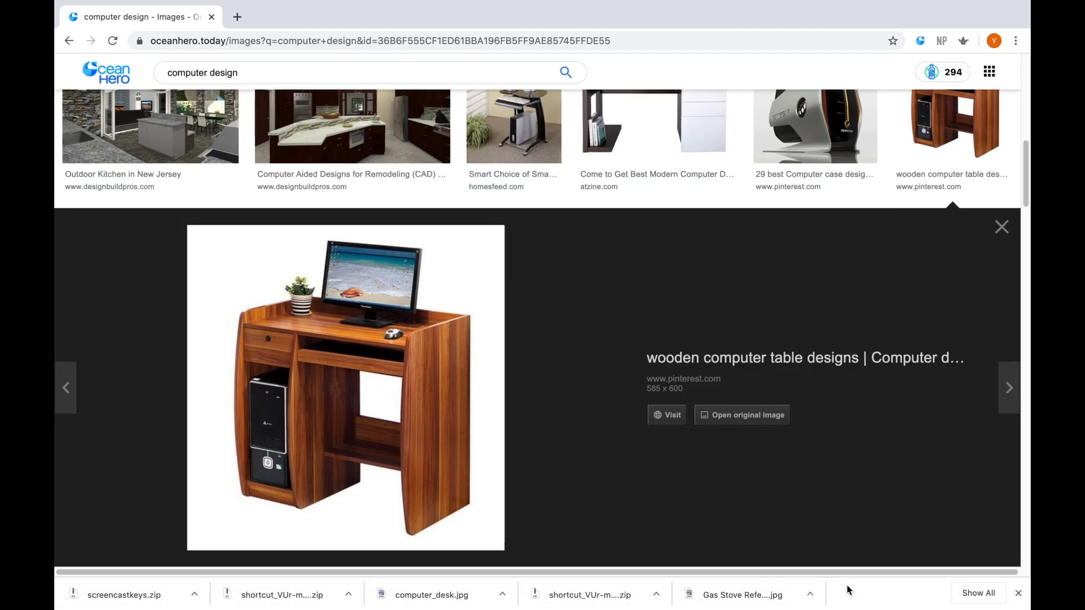
mouse_move(855, 604)
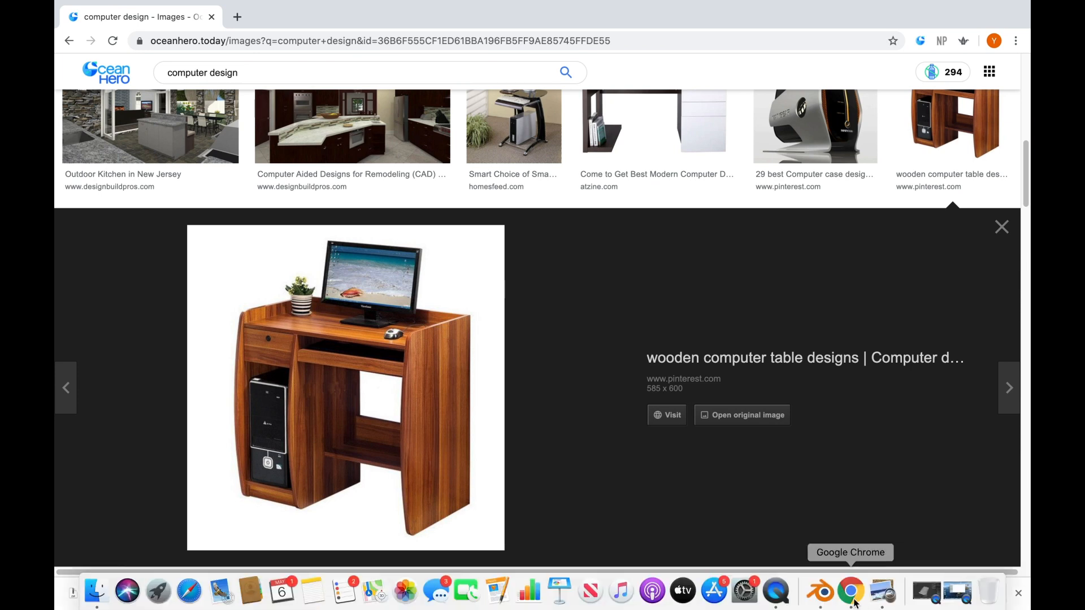
left_click(824, 591)
scroll(598, 429, "up", 4)
scroll(599, 429, "up", 4)
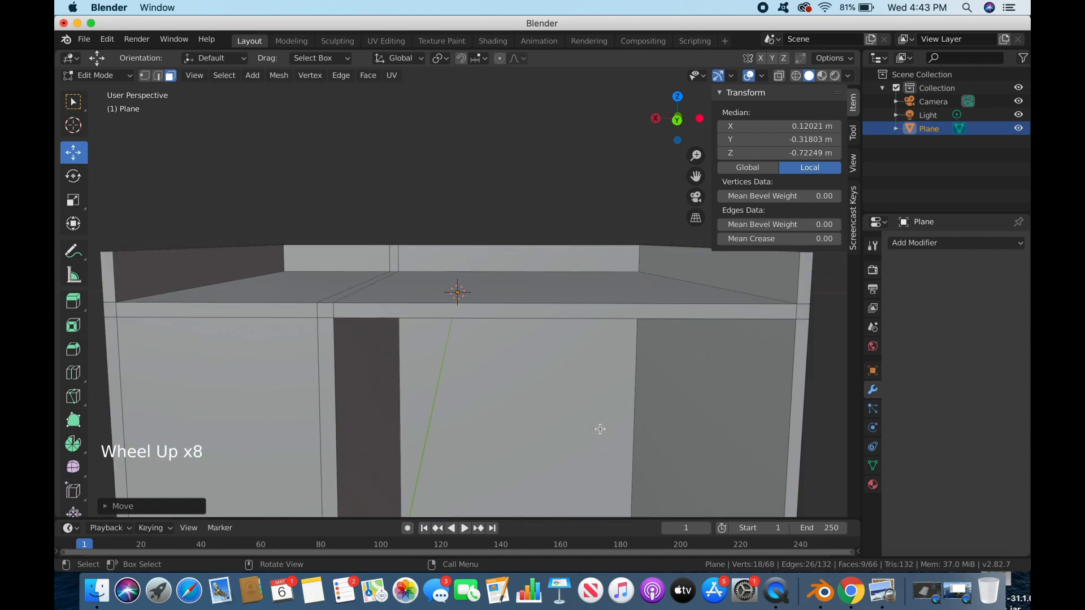
middle_click_drag(600, 429, 540, 435)
left_click(851, 592)
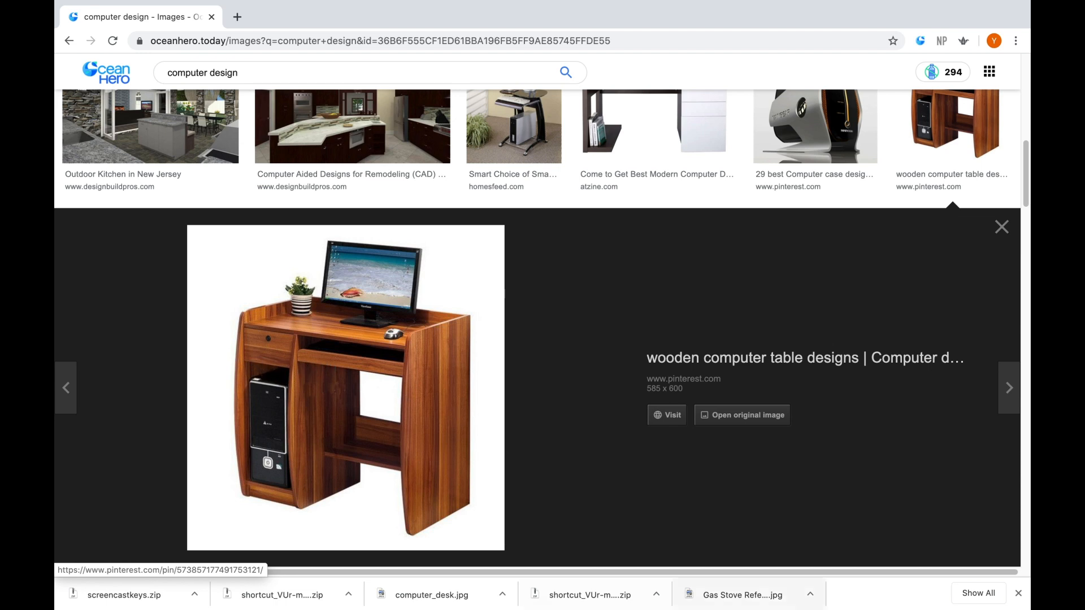
mouse_move(814, 609)
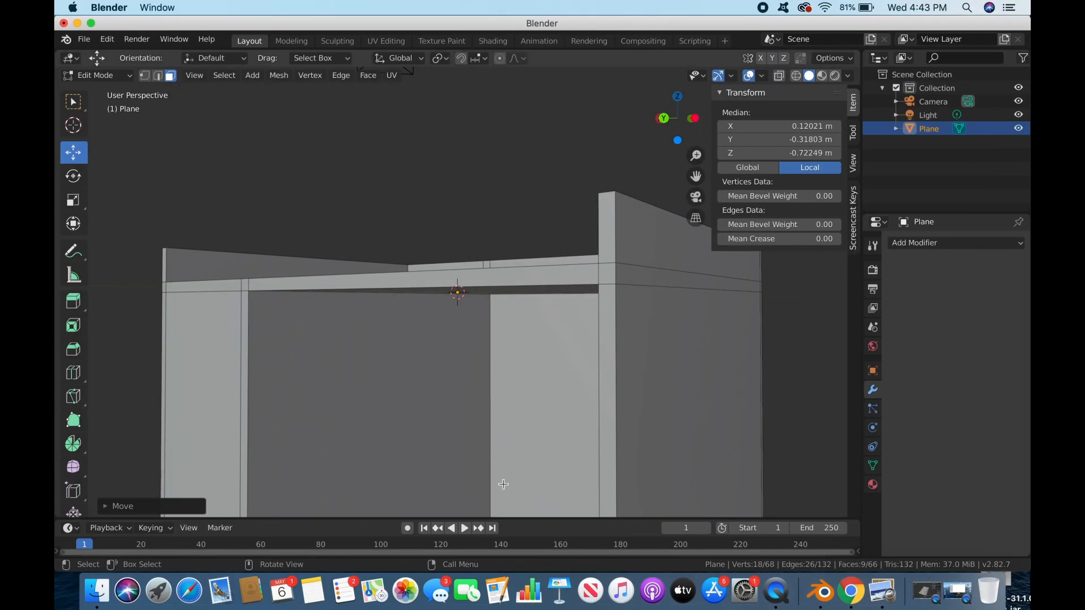
Step: Add a horizontal loop cut around the desk body and slide it up to about Z -0.208 m
middle_click_drag(263, 429, 342, 431)
scroll(338, 421, "down", 3)
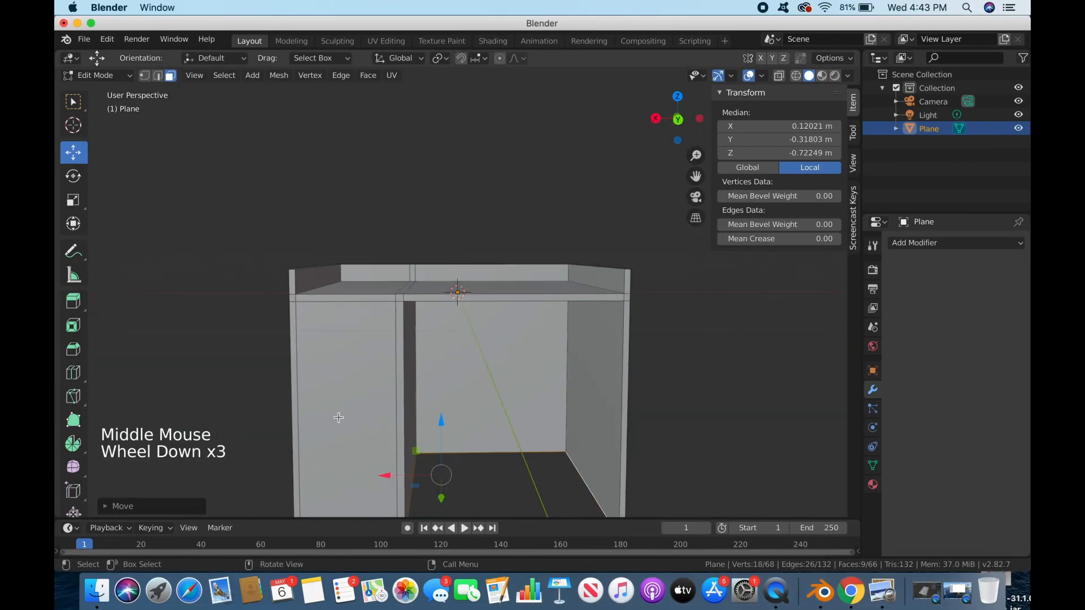
key("super+r")
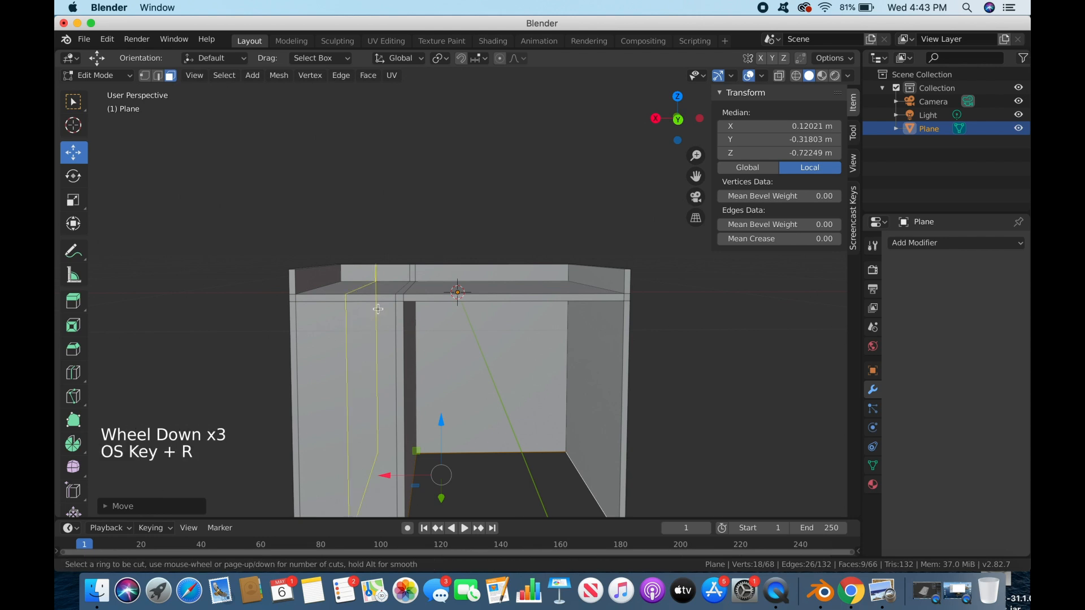
left_click(384, 337)
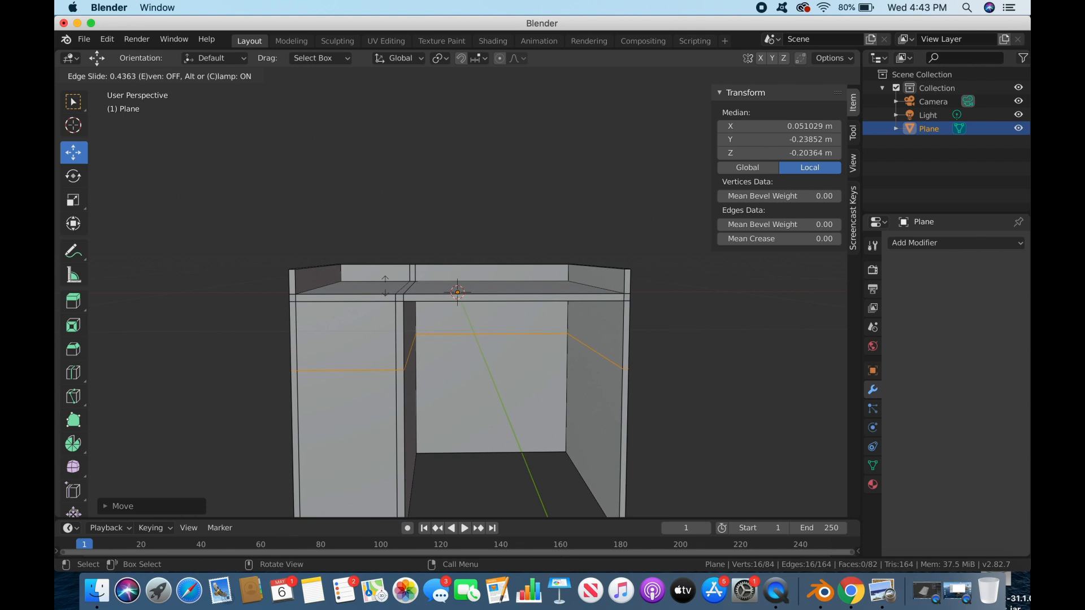
left_click(385, 287)
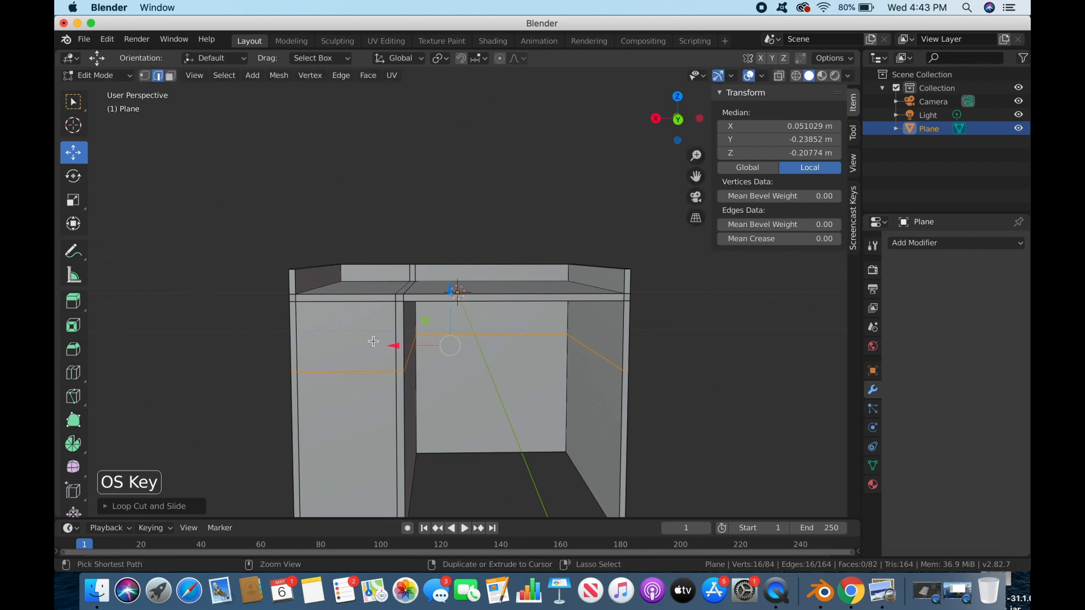
Step: Add a second horizontal loop cut between the first one and the desktop, at about Z -0.104 m
key("super+r")
left_click(369, 338)
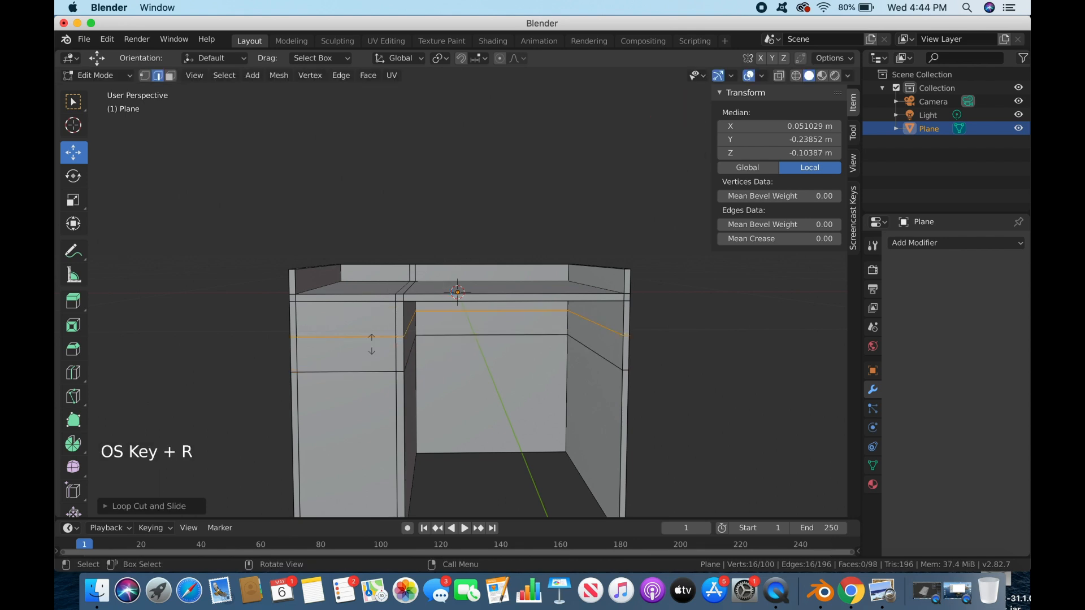
left_click(370, 333)
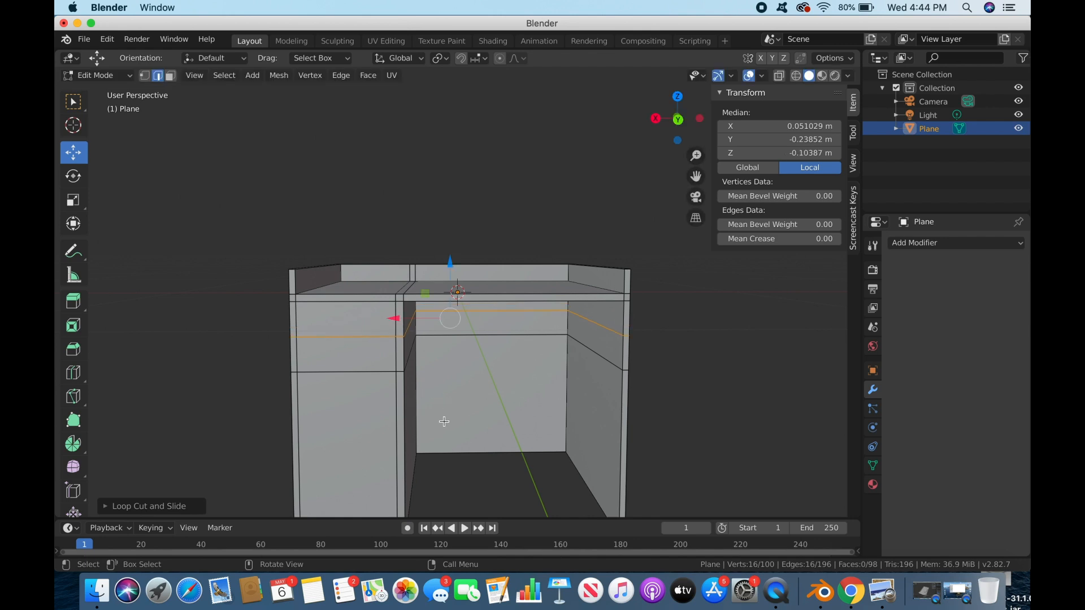
Step: Select the cabinet's large lower front face and compare that area with the desk photo in Chrome
middle_click_drag(444, 414, 218, 132)
left_click(170, 75)
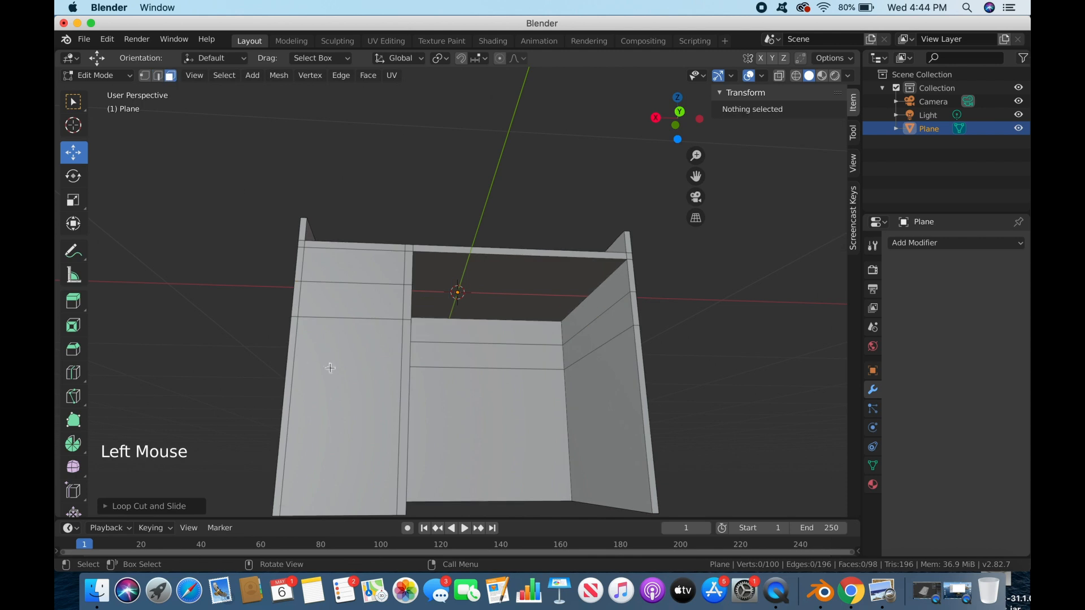
left_click(332, 368)
middle_click_drag(541, 435, 463, 462)
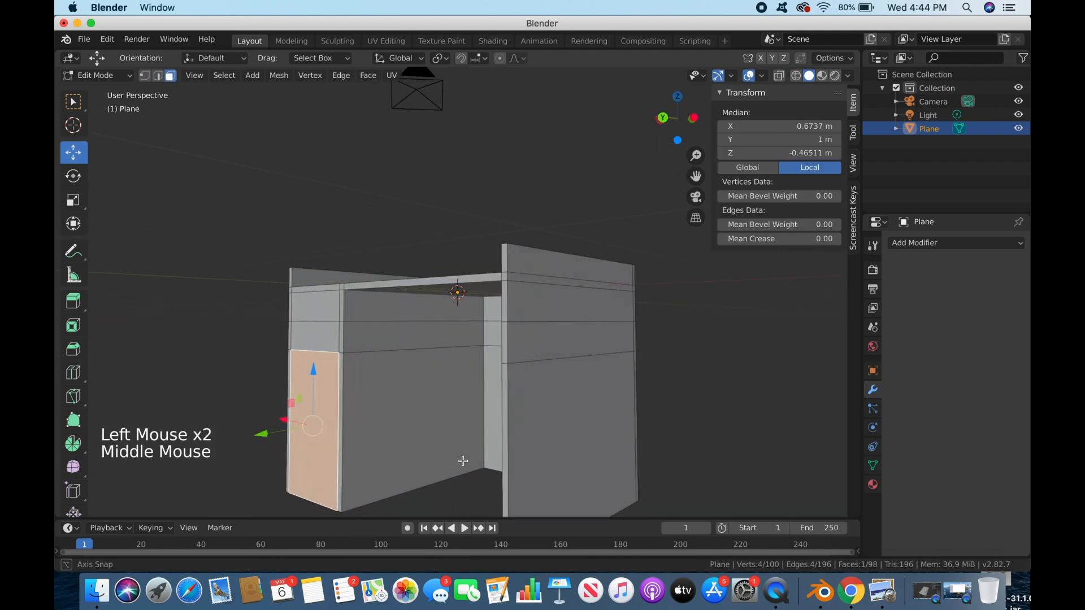
left_click(851, 590)
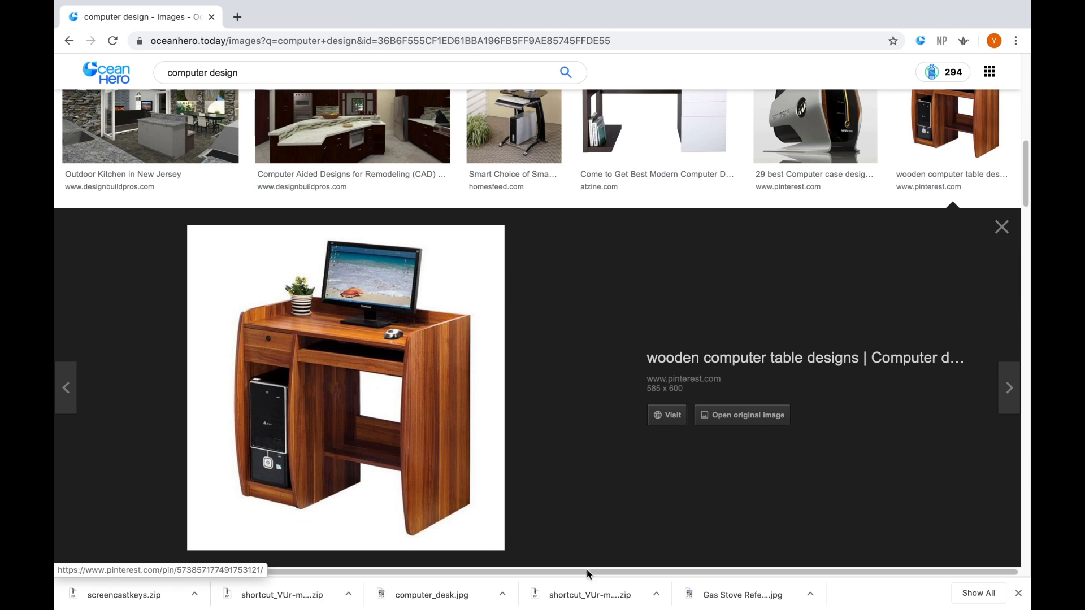
mouse_move(777, 605)
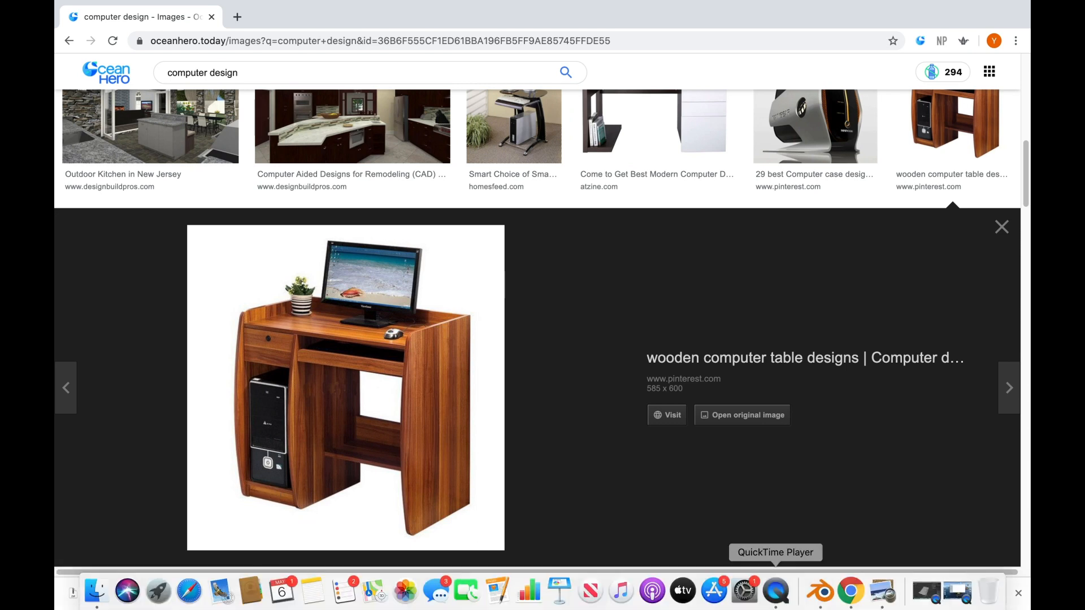
left_click(822, 591)
Step: Add a horizontal loop cut around the desk body and slide it down near the base, to about Z -0.648 m
mouse_move(417, 461)
middle_mouse_down()
mouse_move(486, 467)
mouse_move(425, 447)
mouse_move(443, 438)
mouse_move(447, 391)
mouse_move(450, 445)
mouse_move(429, 443)
middle_mouse_up()
scroll(457, 454, "down", 2)
left_click(429, 443)
key("super+r")
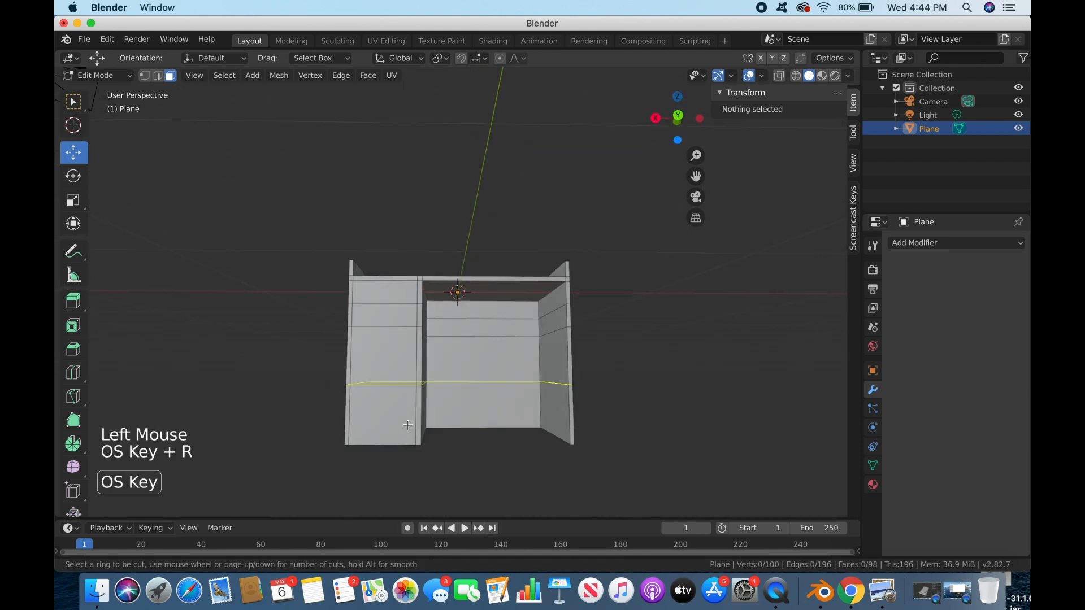
left_click(408, 424)
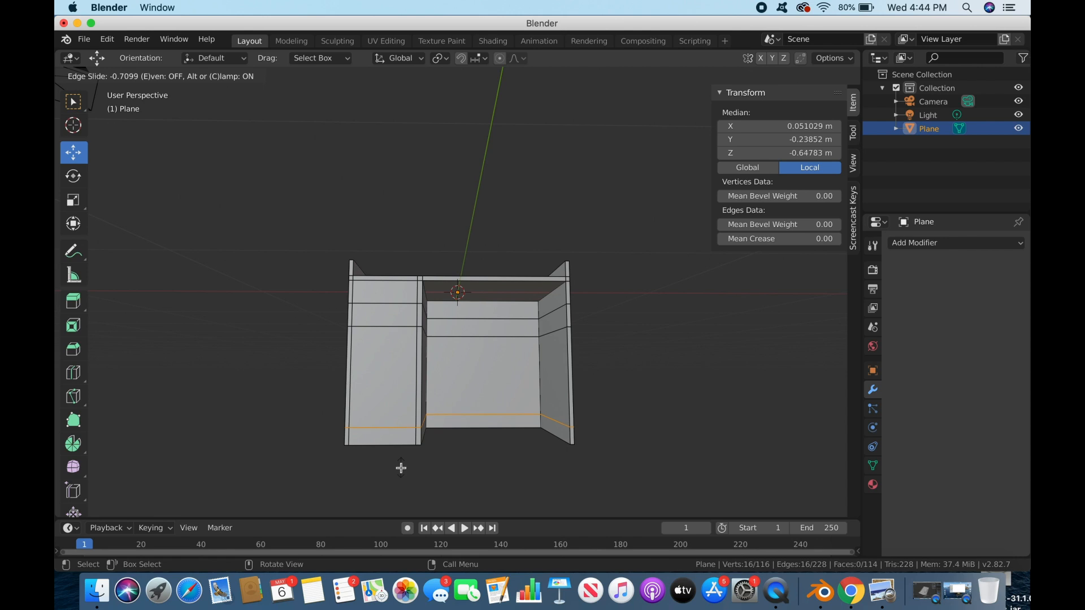
left_click(401, 467)
middle_click_drag(402, 465, 385, 480)
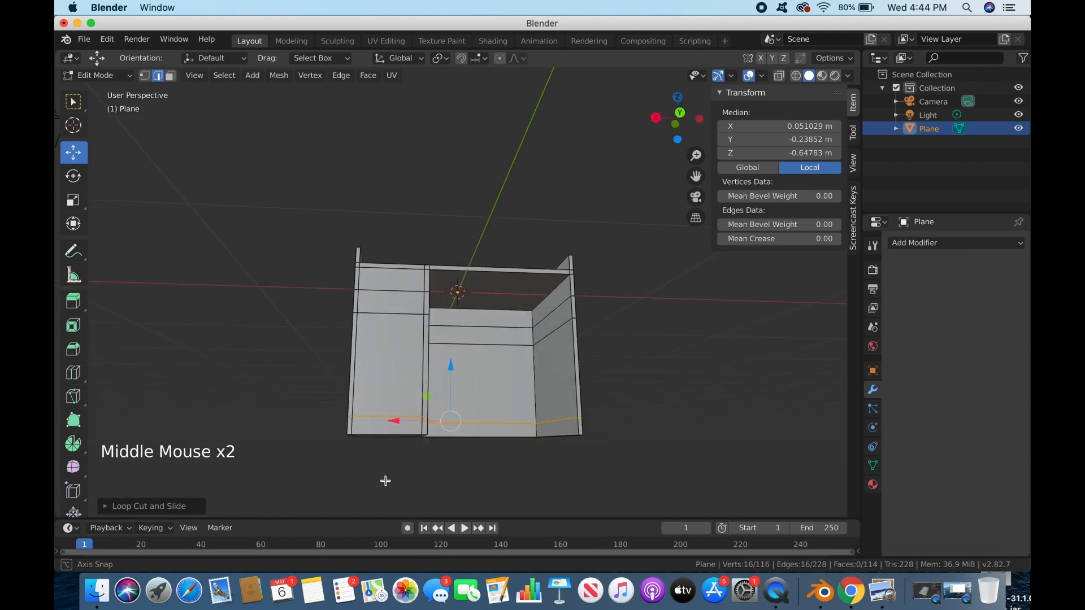
Step: Select all bottom faces of the desk from the front in X-ray and move them down about 0.049 m along Z
left_click(194, 75)
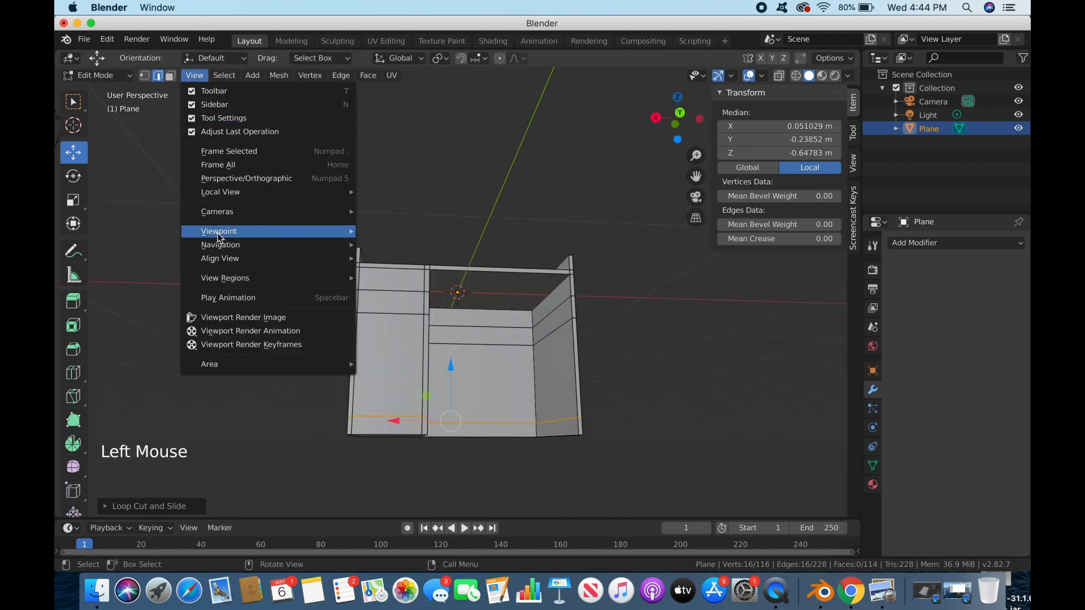
mouse_move(221, 233)
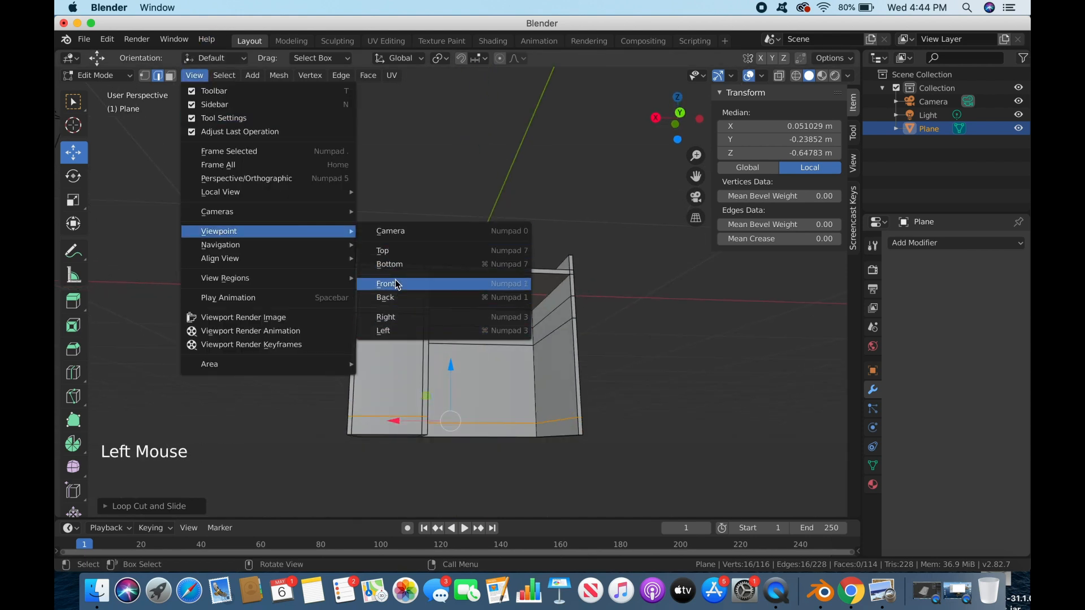
left_click(394, 283)
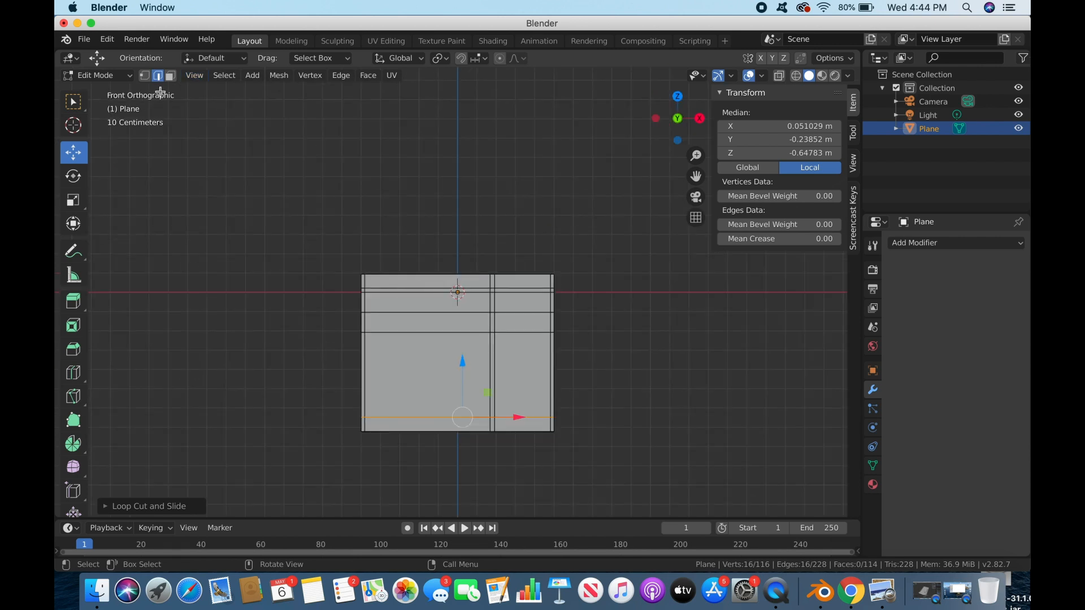
left_click(778, 75)
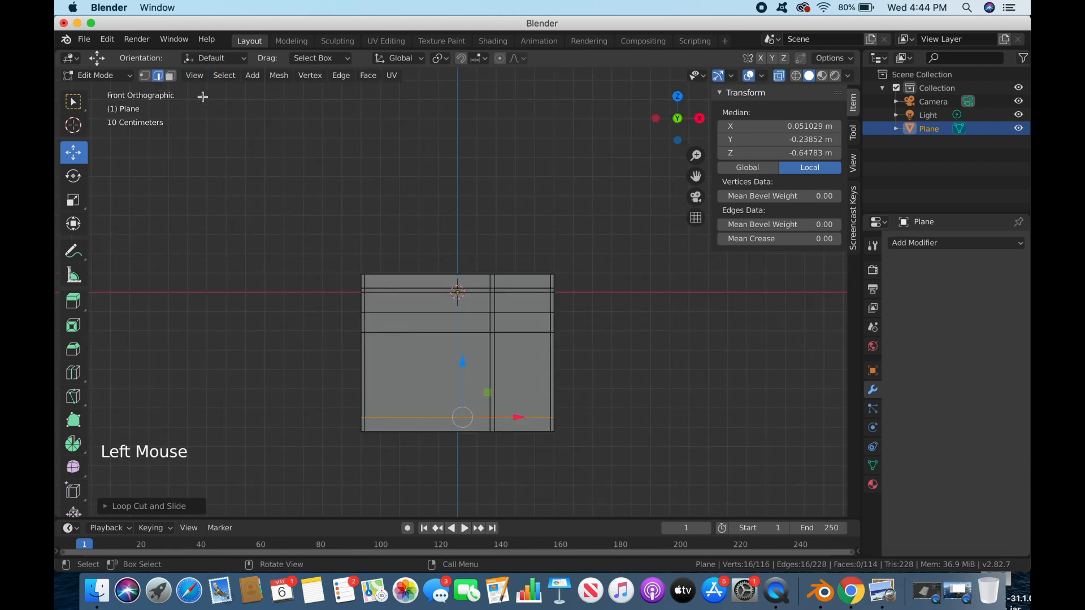
left_click(170, 76)
left_click_drag(335, 425, 578, 452)
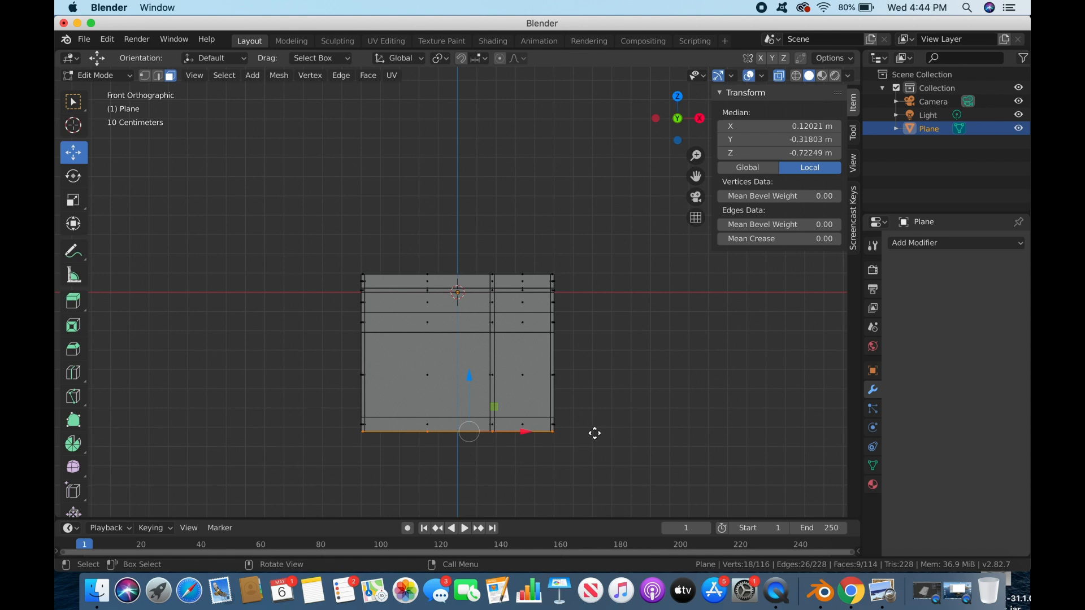
key("g")
key("z")
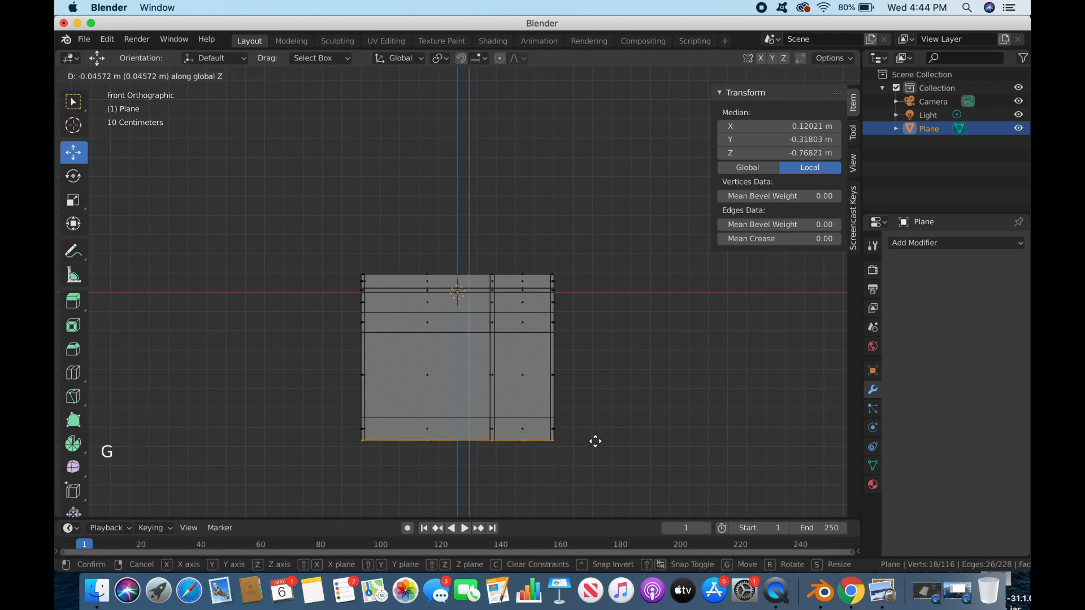
left_click(595, 443)
middle_click_drag(595, 441, 339, 399)
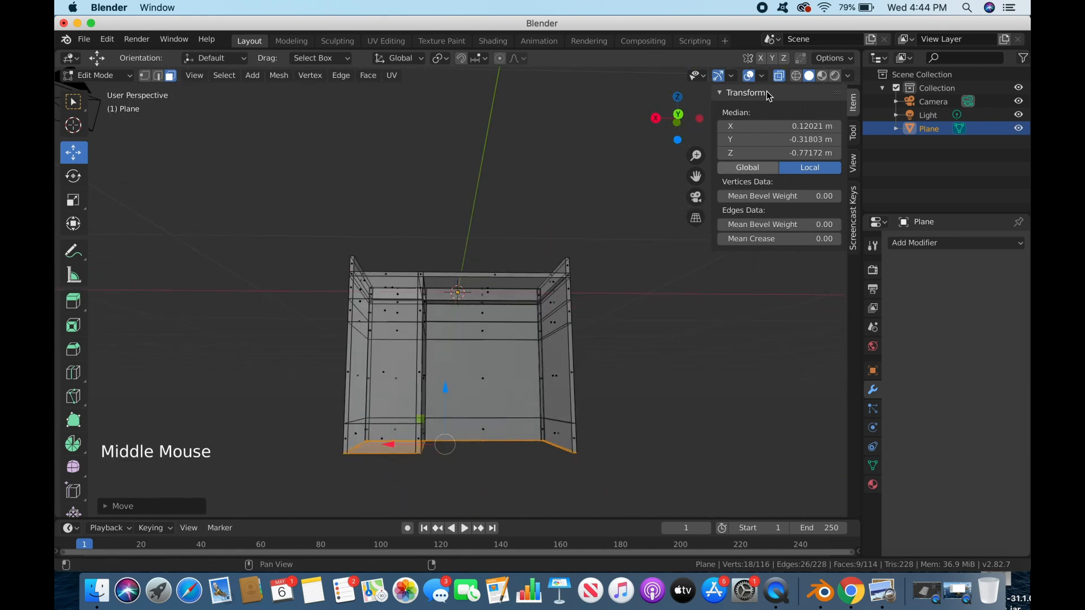
left_click(778, 75)
left_click(677, 338)
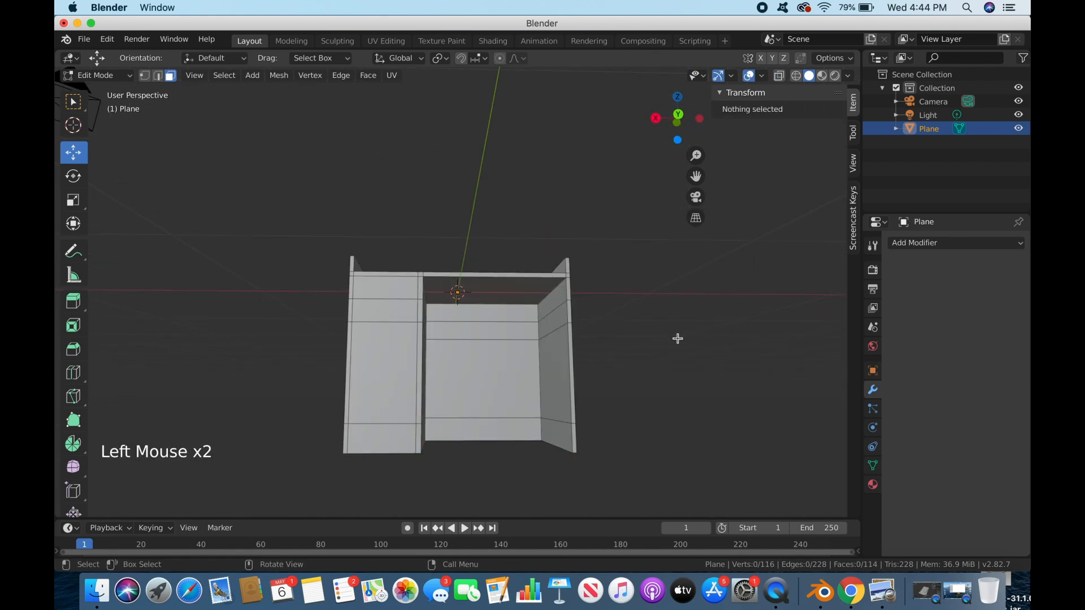
Step: Select the cabinet's tall front face between the loop cuts and compare it with the desk photo in Preview and Chrome
left_click(404, 354)
middle_click_drag(671, 415, 599, 436)
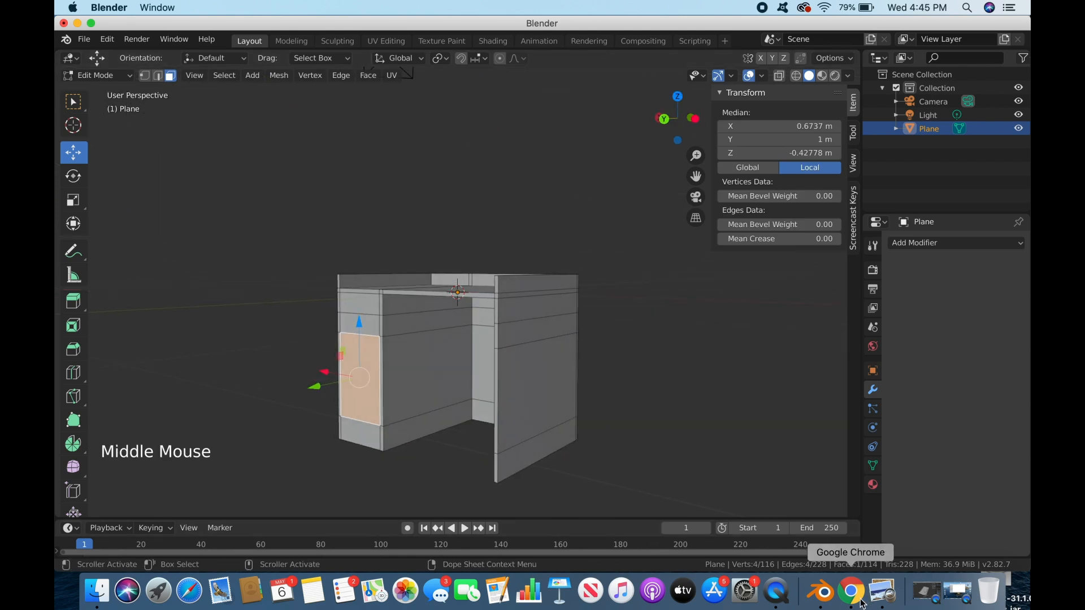
left_click(883, 591)
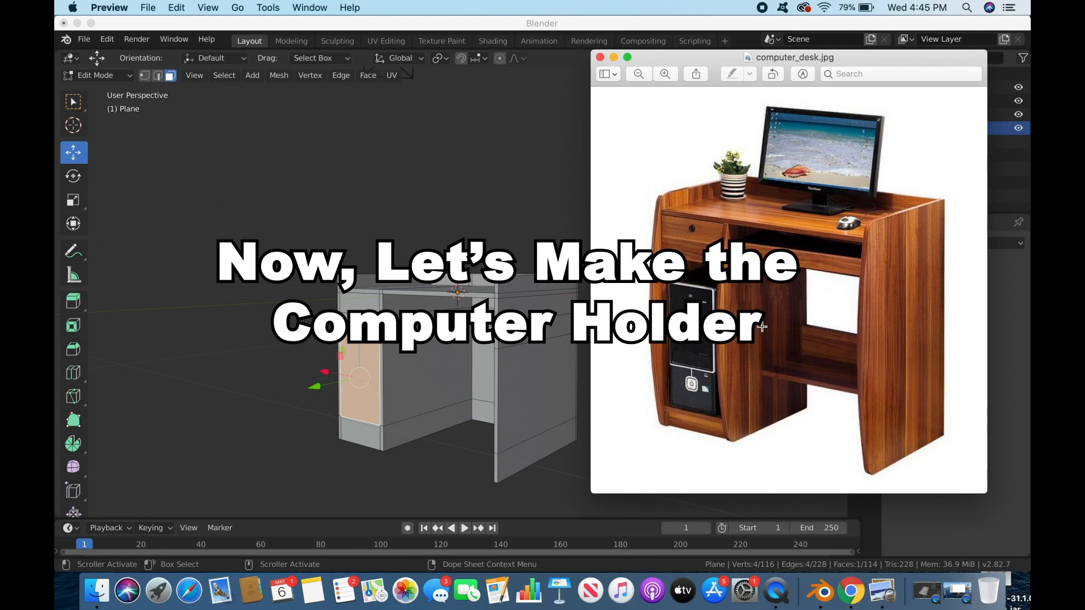
left_click(851, 591)
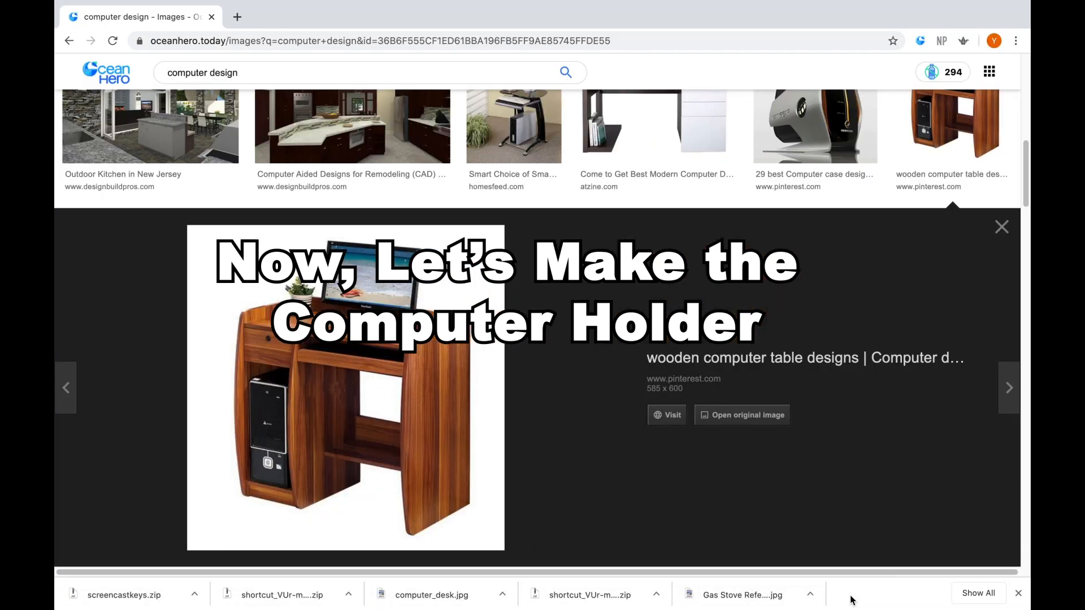
left_click(819, 591)
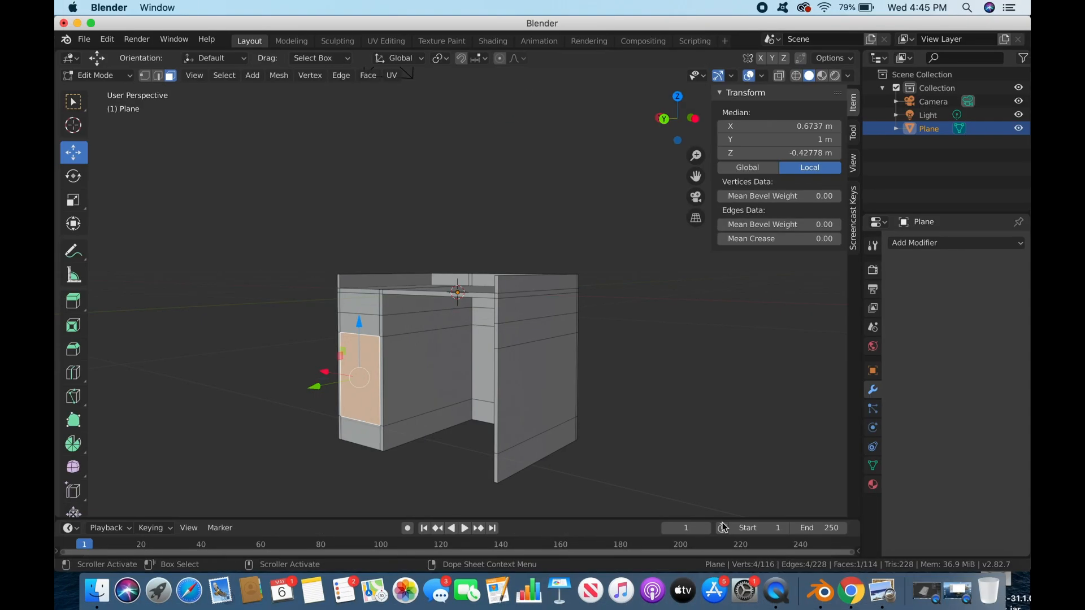
Step: Extrude the selected cabinet face inward and move it back to about Y -0.896 m to hollow out the computer compartment
key("e")
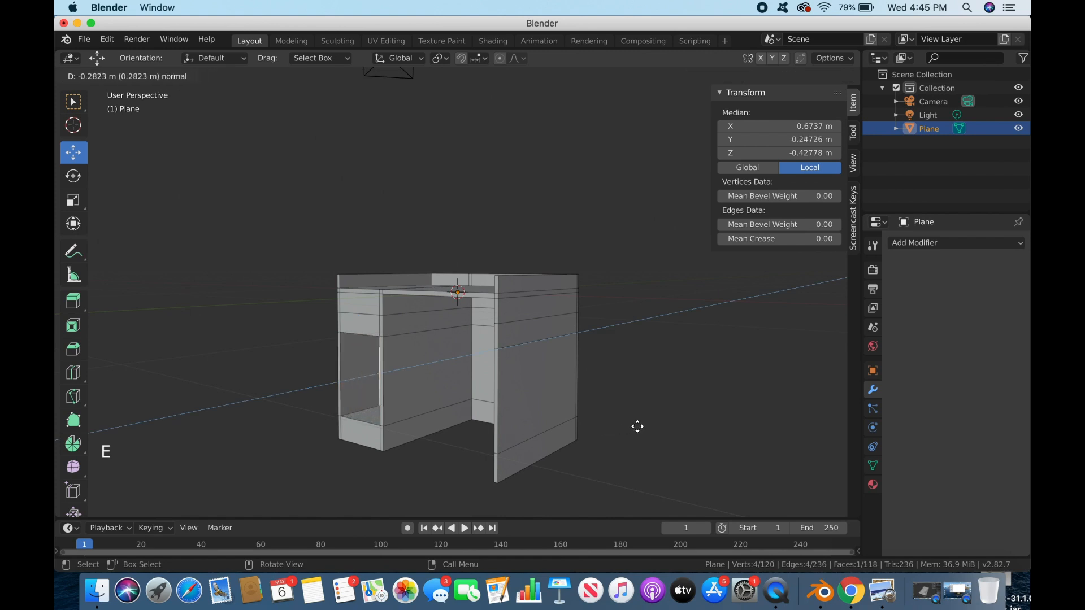
left_click(647, 426)
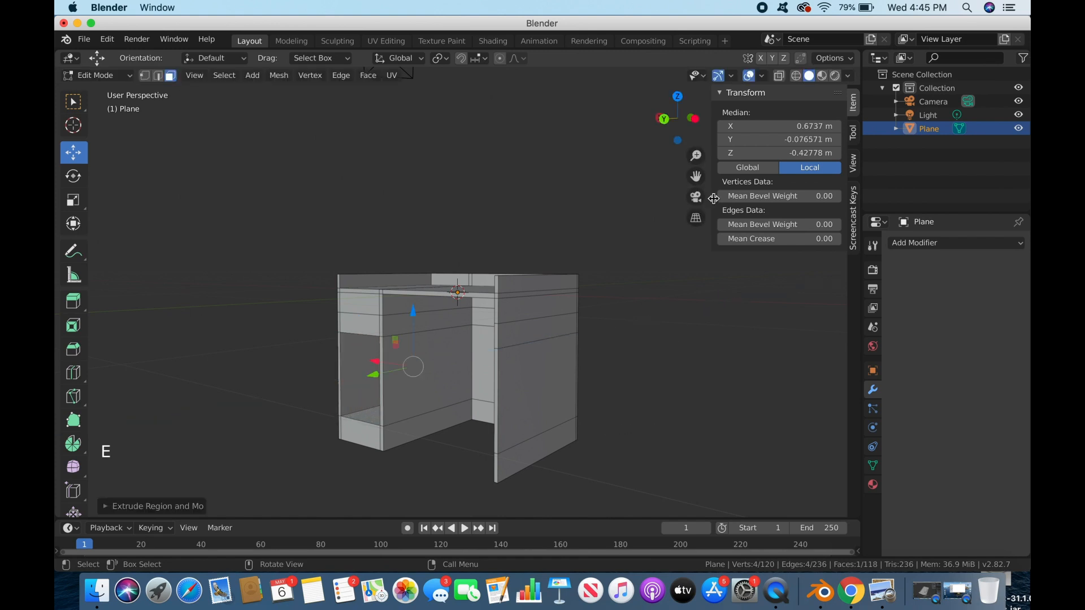
left_click(780, 80)
key("e")
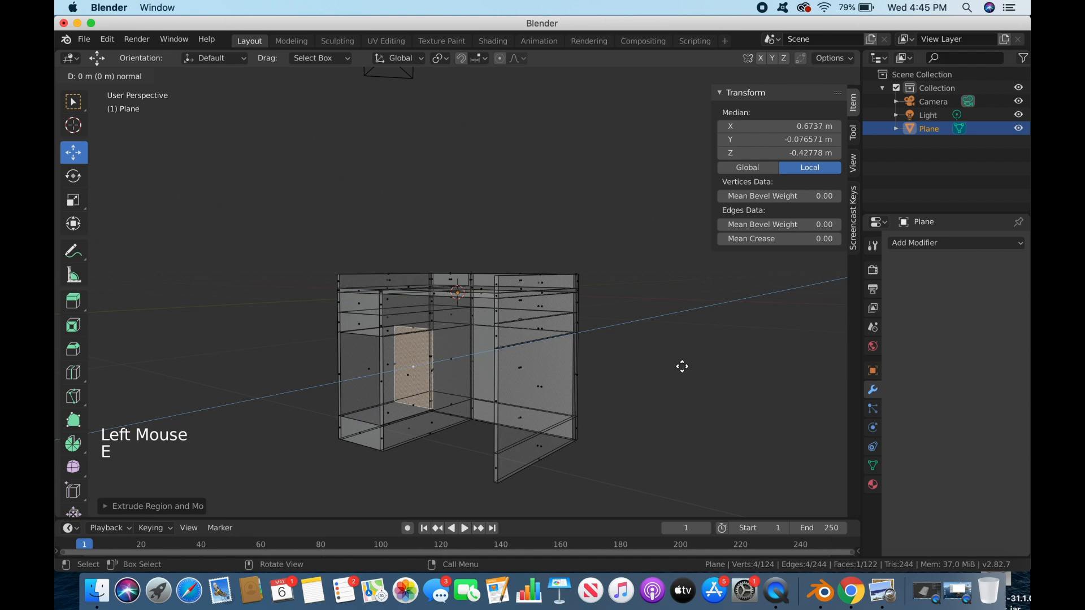
key("super+z")
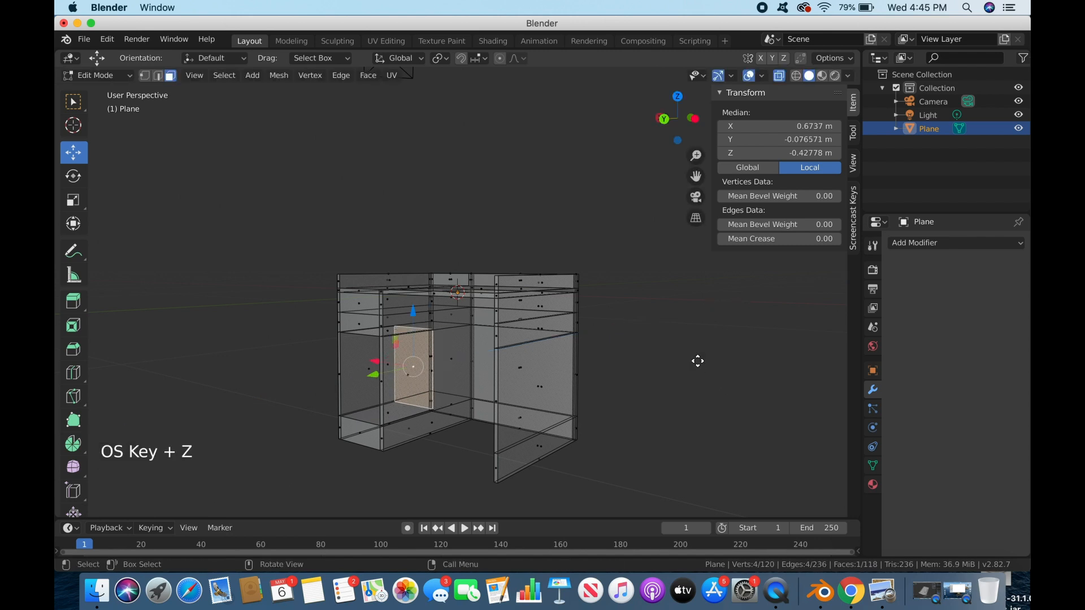
key("g")
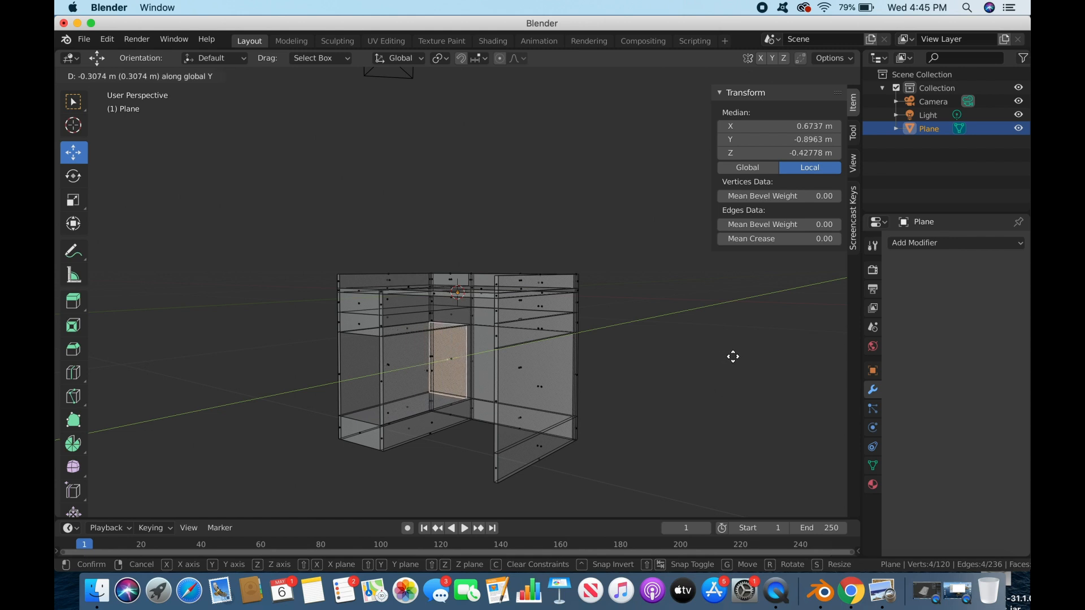
left_click(733, 356)
middle_click_drag(657, 370, 650, 395)
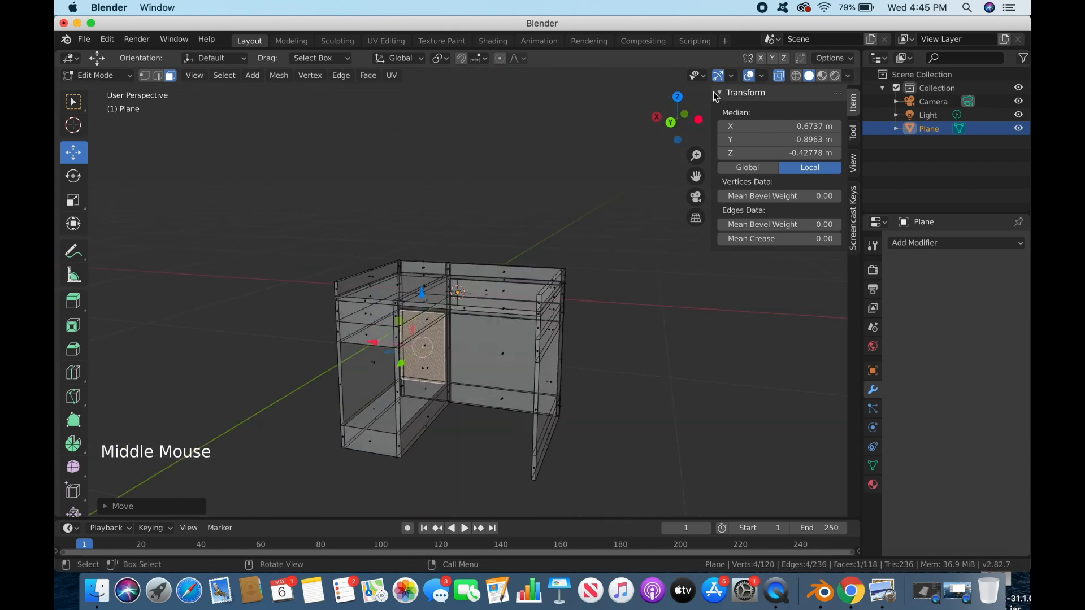
left_click(779, 76)
middle_click_drag(508, 339, 468, 374)
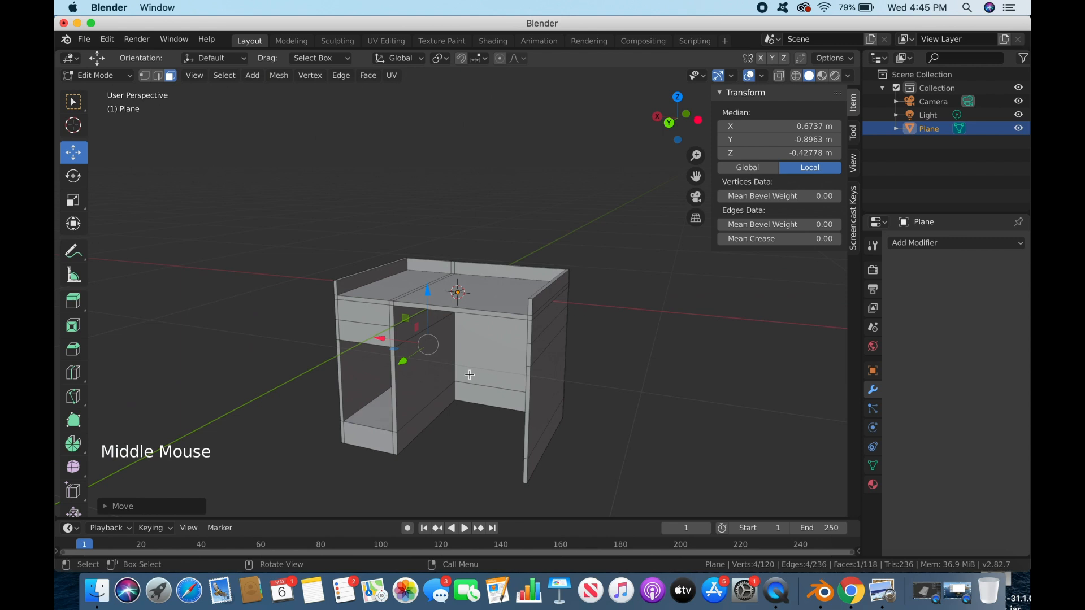
Step: Check the photo in Chrome, then add a vertical loop cut near the cabinet's outer side at about X 0.928 m
left_click(850, 599)
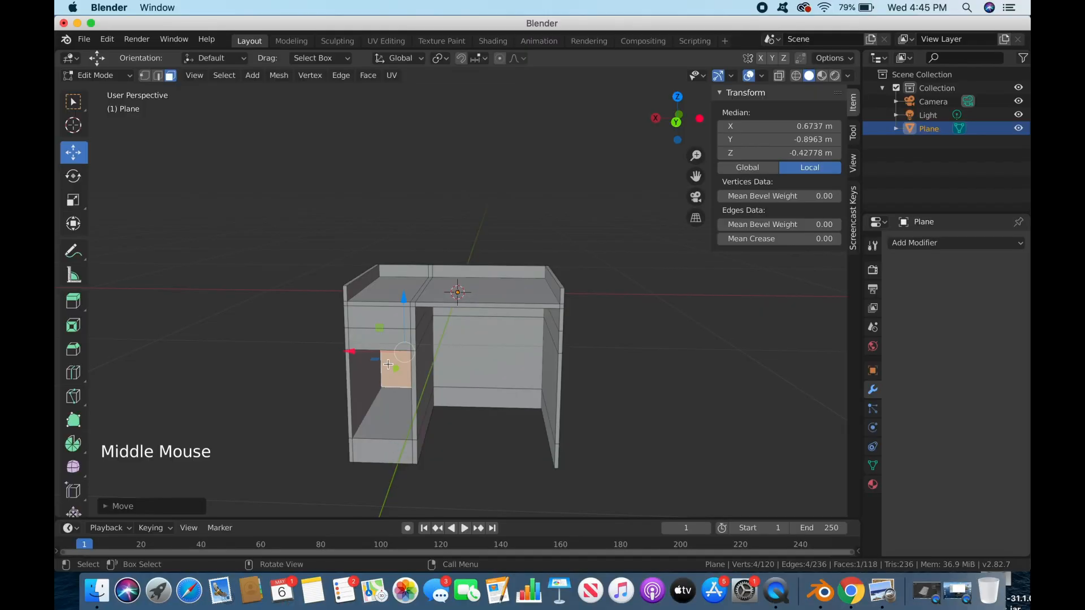
key("super+r")
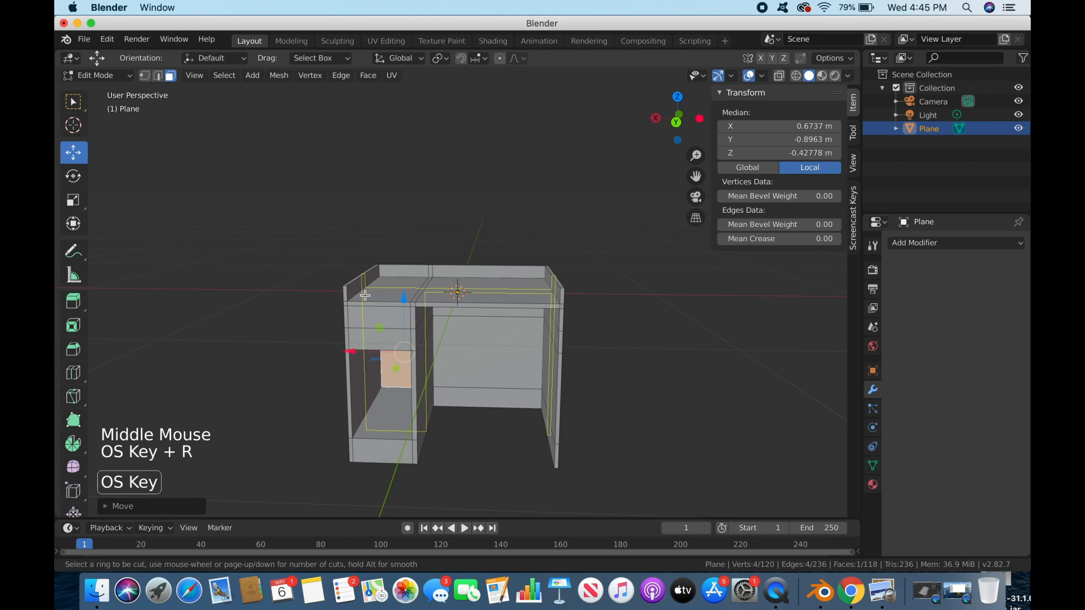
left_click(391, 268)
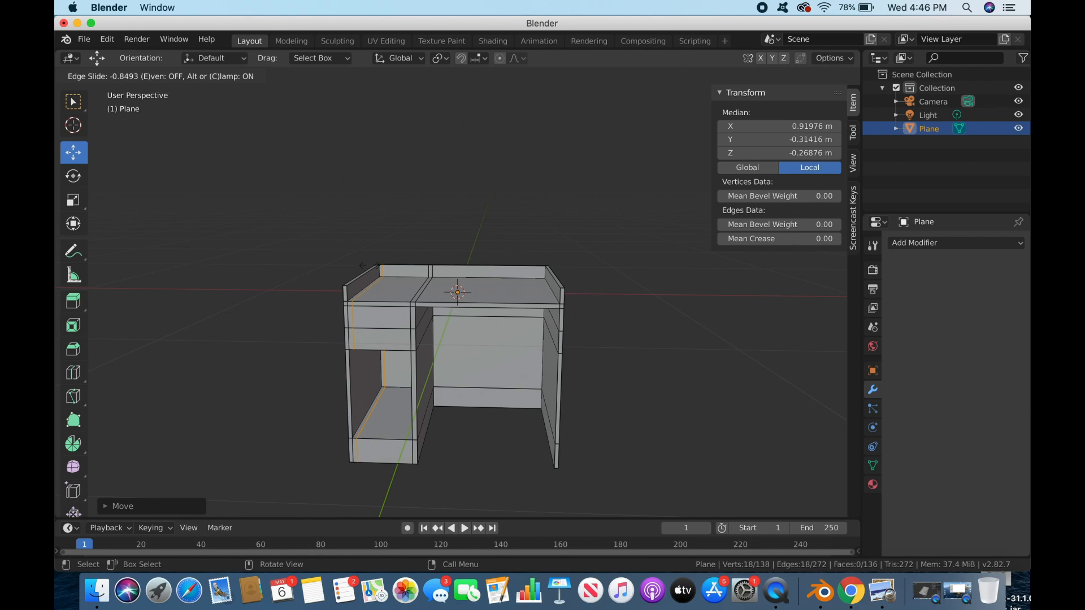
left_click(369, 266)
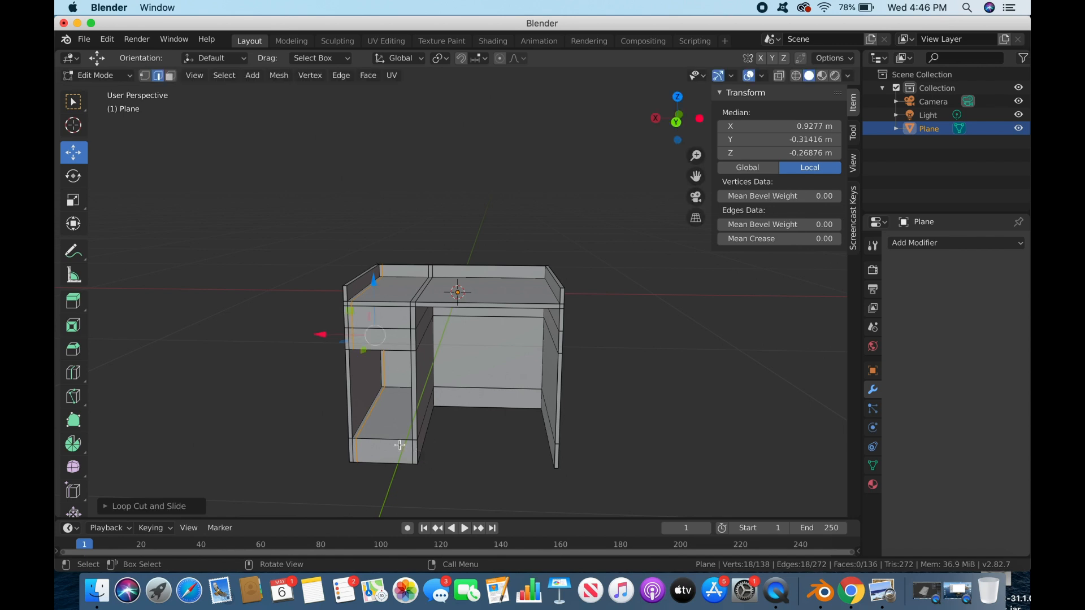
Step: Add a second vertical loop cut near the cabinet's inner side at about X 0.423 m
key("super")
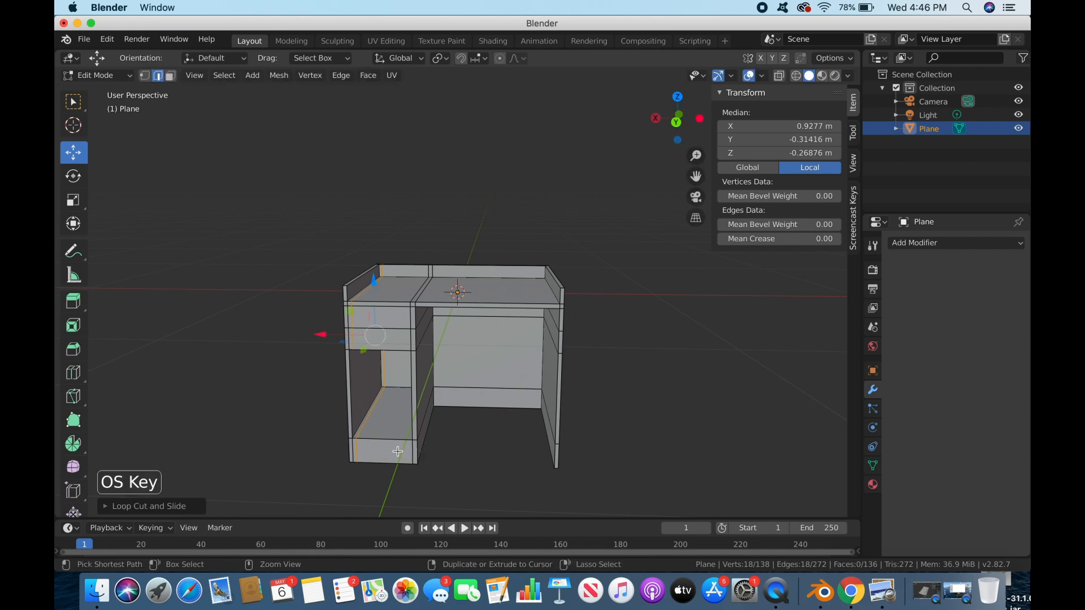
key("super+r")
left_click(441, 291)
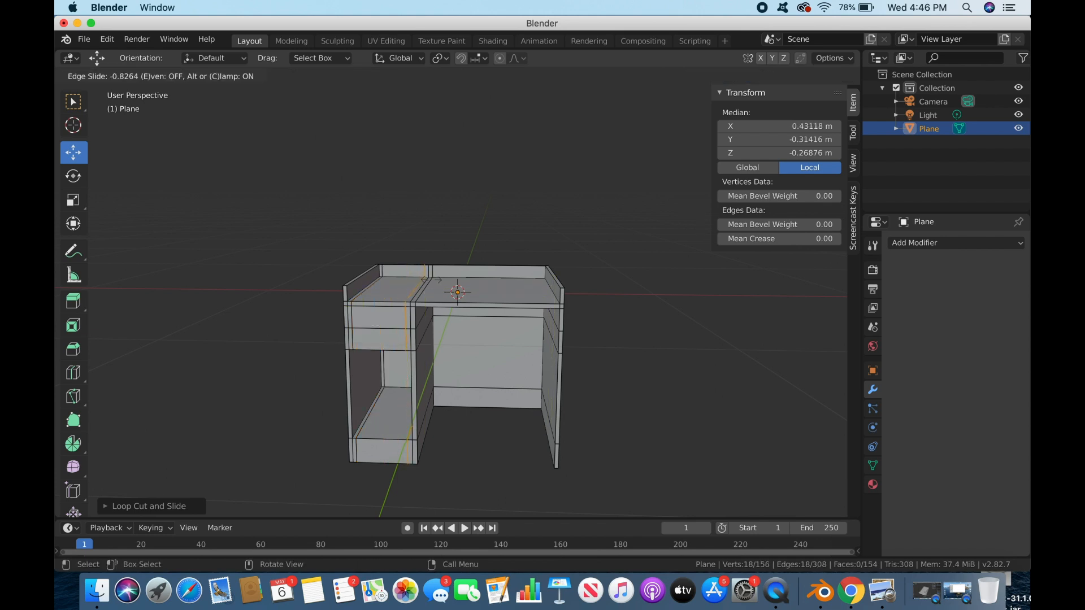
left_click(432, 280)
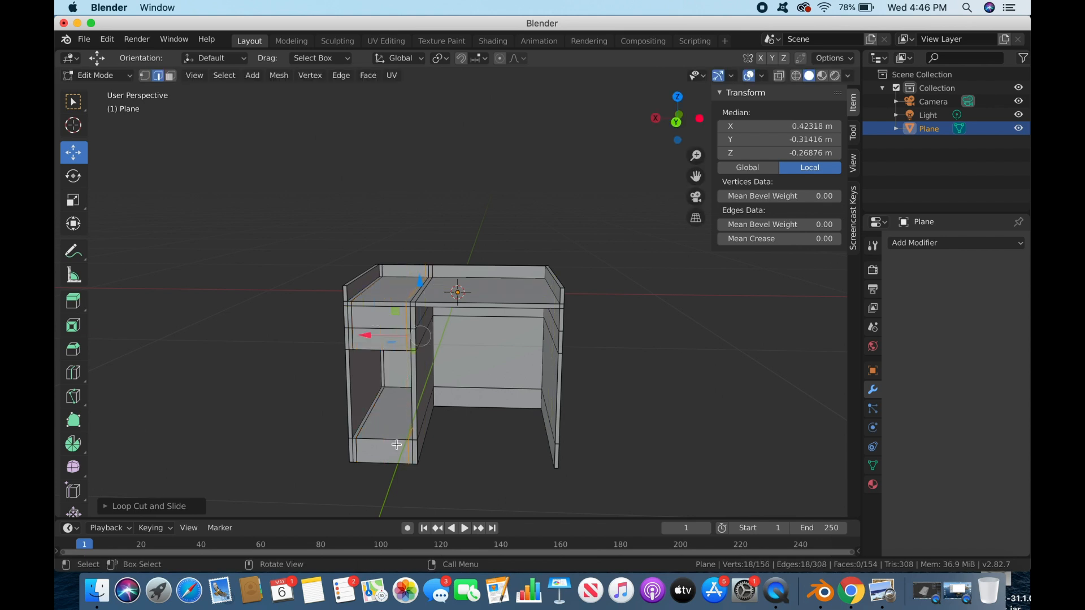
Step: Add a horizontal loop cut just below the compartment floor, at about Z -0.668 m
key("super")
key("super+r")
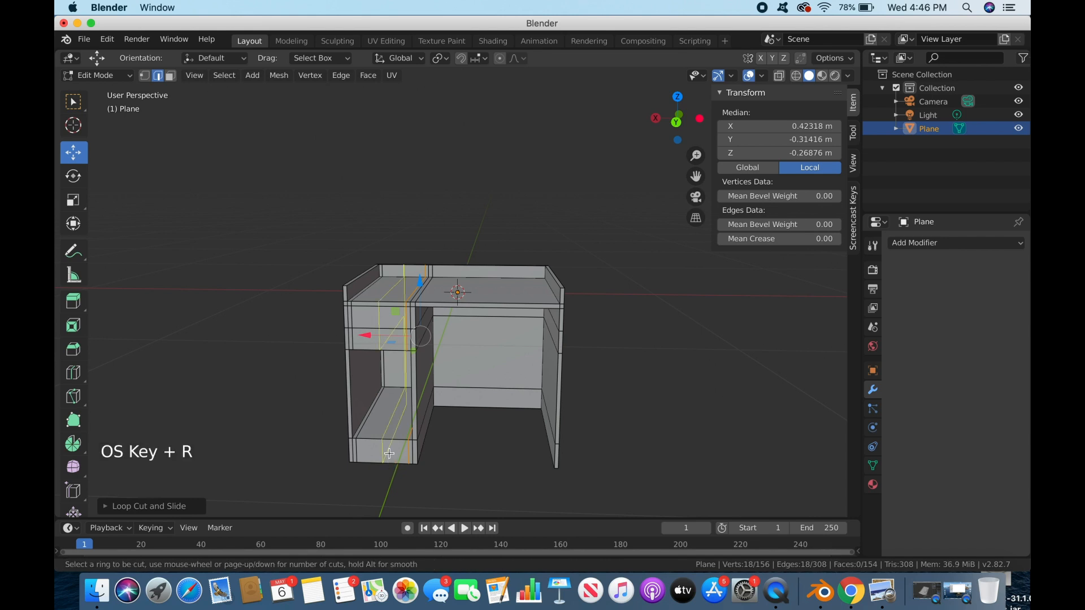
left_click(411, 444)
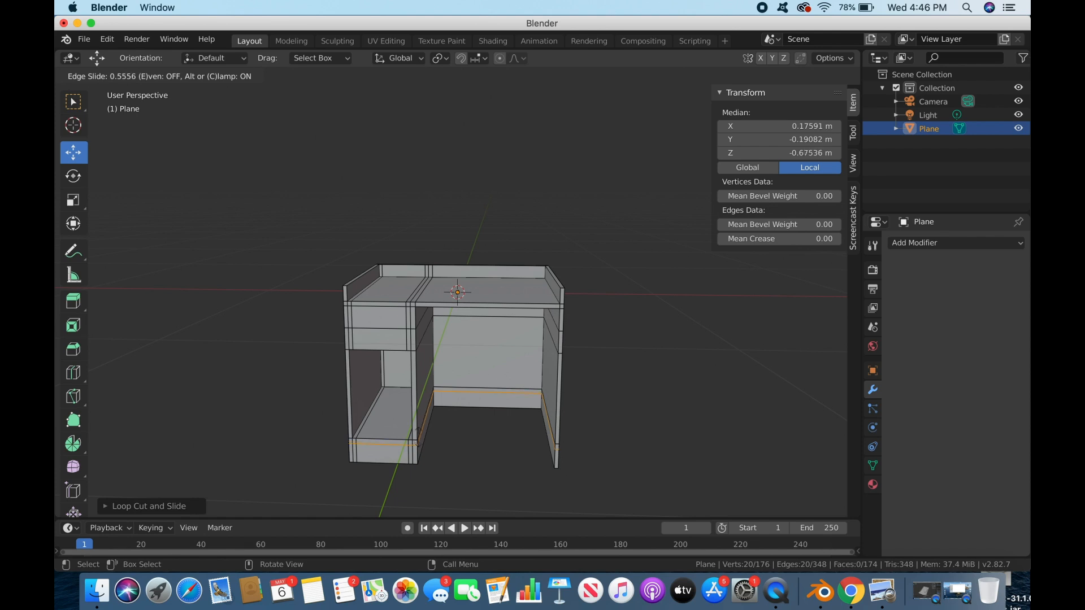
left_click(418, 436)
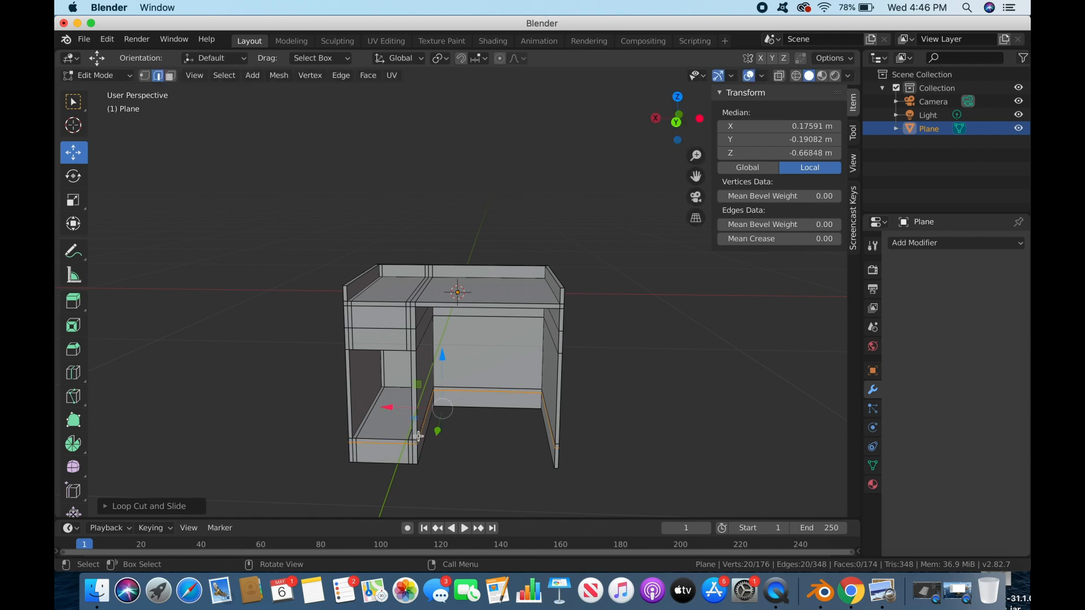
middle_click_drag(488, 473, 486, 452)
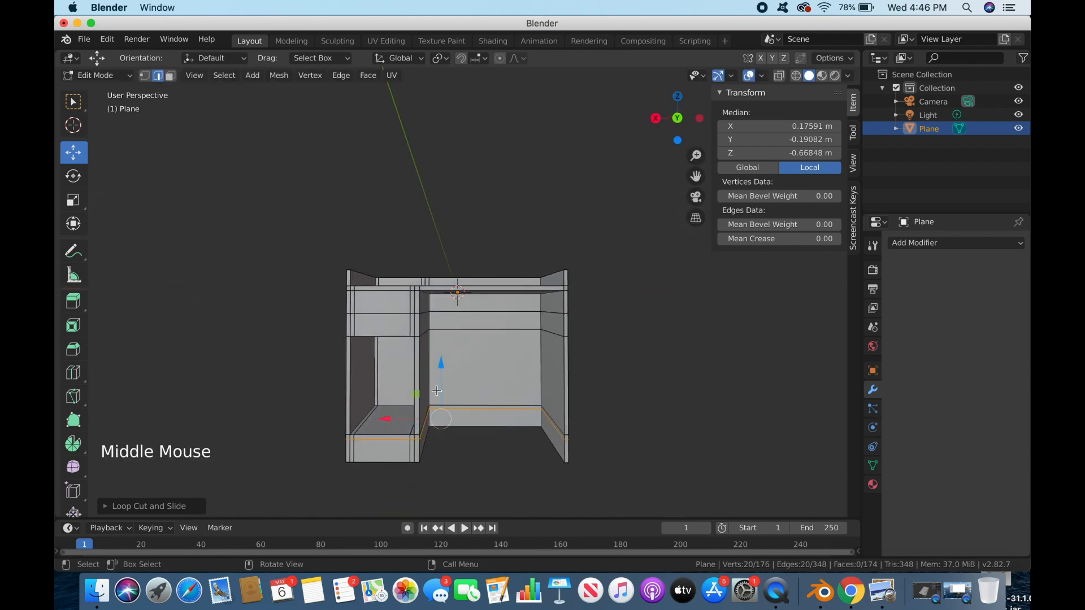
Step: Add a loop cut parallel to the desk's front, just behind it at about Y 0.932 m
left_click(170, 75)
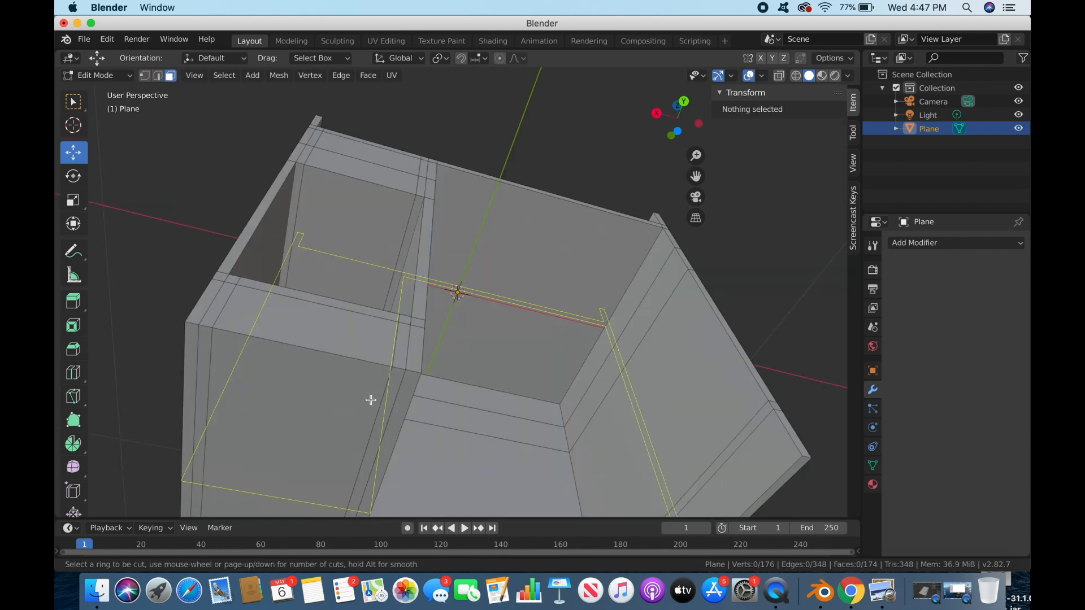
left_click(371, 400)
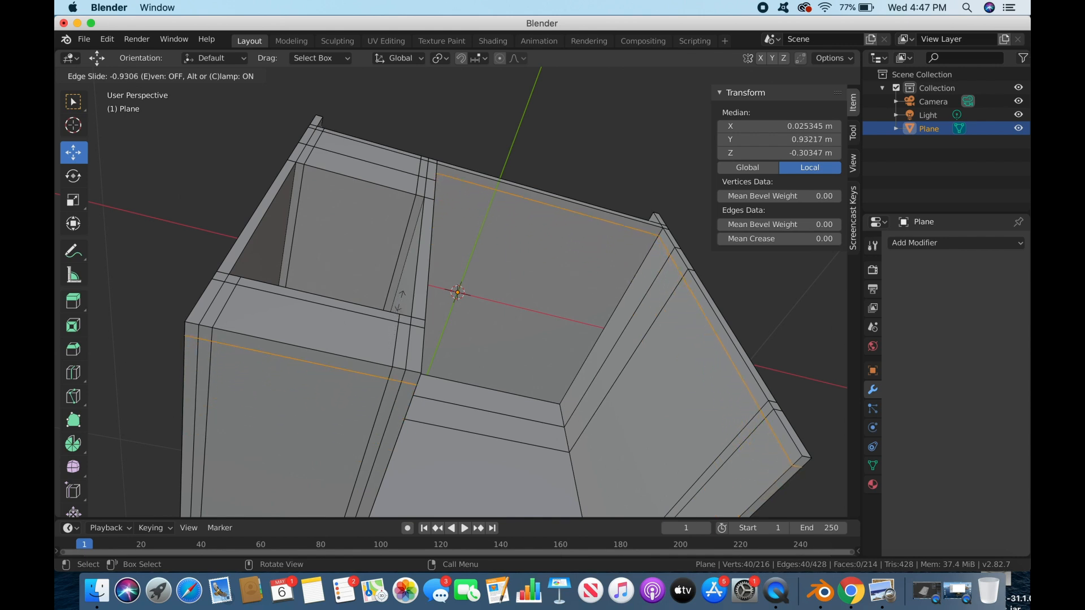
left_click(401, 300)
middle_click_drag(401, 299, 214, 177)
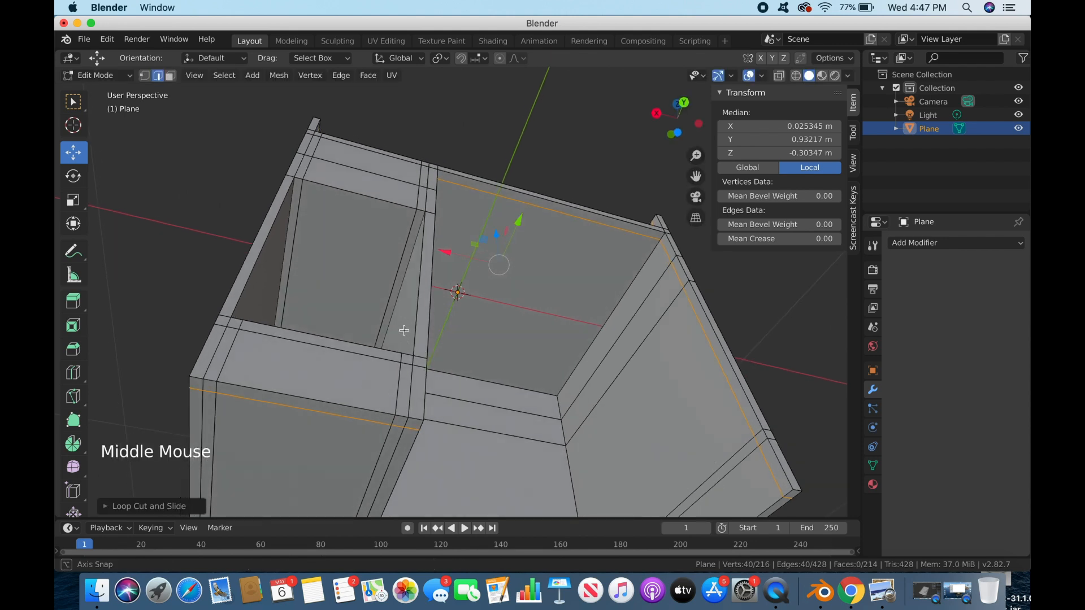
Step: Delete the front face of the cabinet's base below the compartment and the narrow underside strip adjoining it
left_click(170, 76)
left_click(327, 379)
left_click(328, 403, "shift")
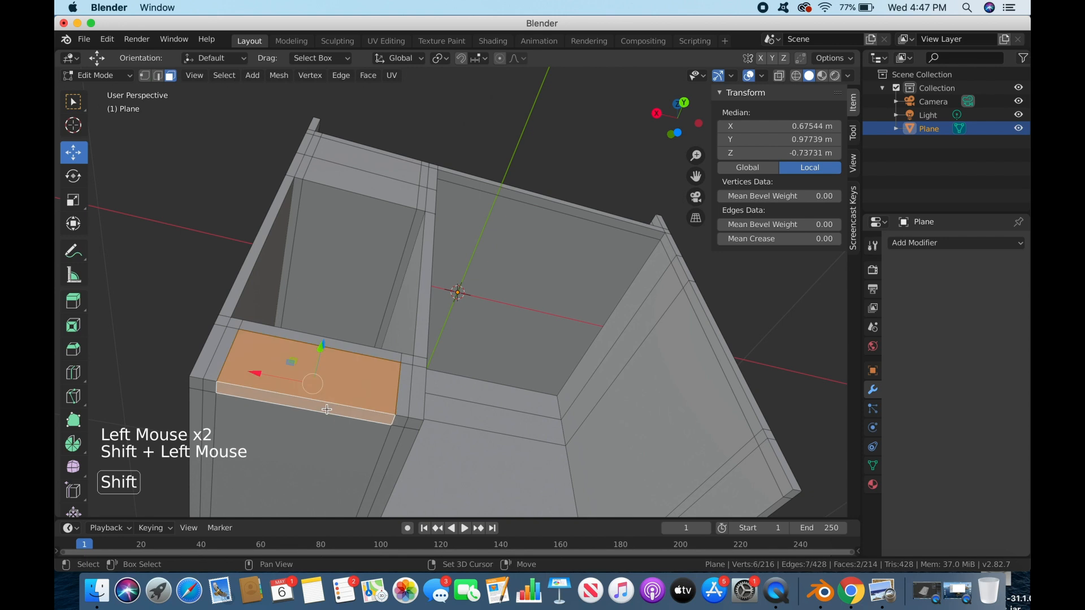
key("x")
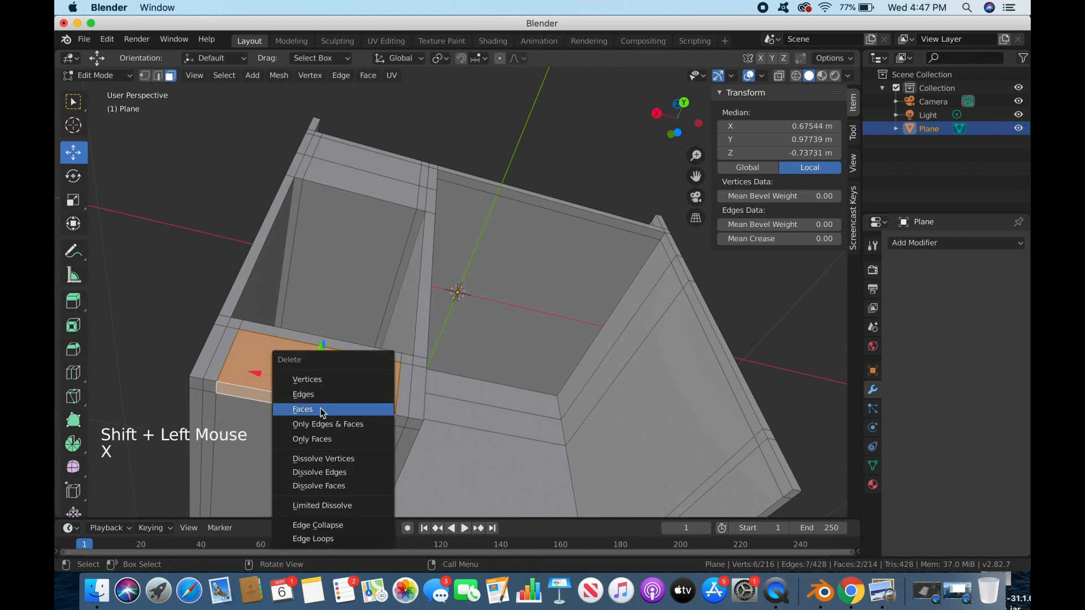
left_click(325, 411)
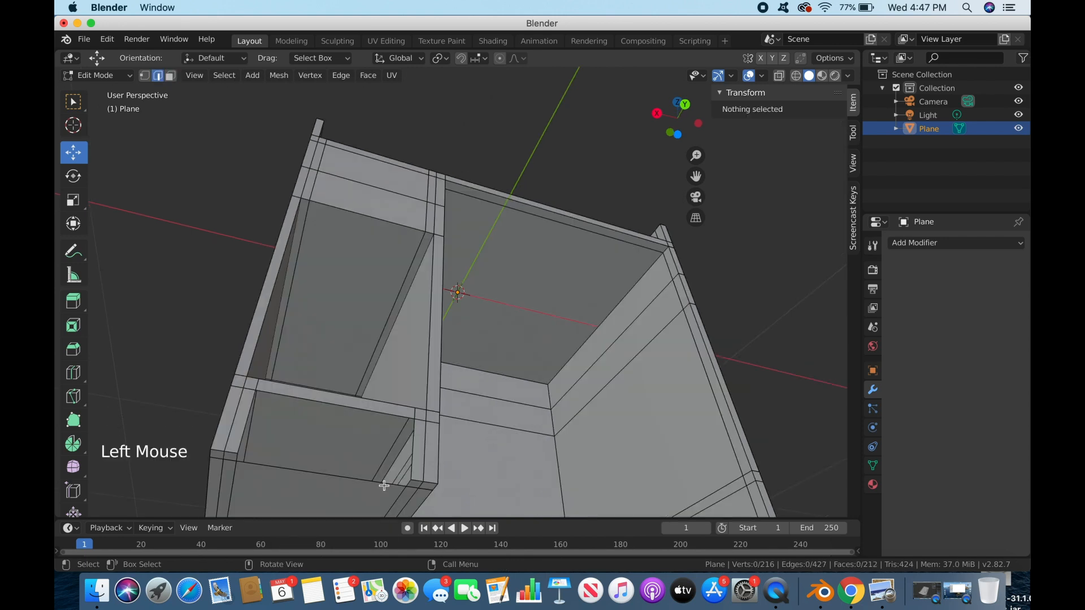
Step: Extrude the rear bottom edge of the cabinet base opening upward along Z by about 0.095 m
left_click(384, 482)
middle_click_drag(441, 482, 443, 469)
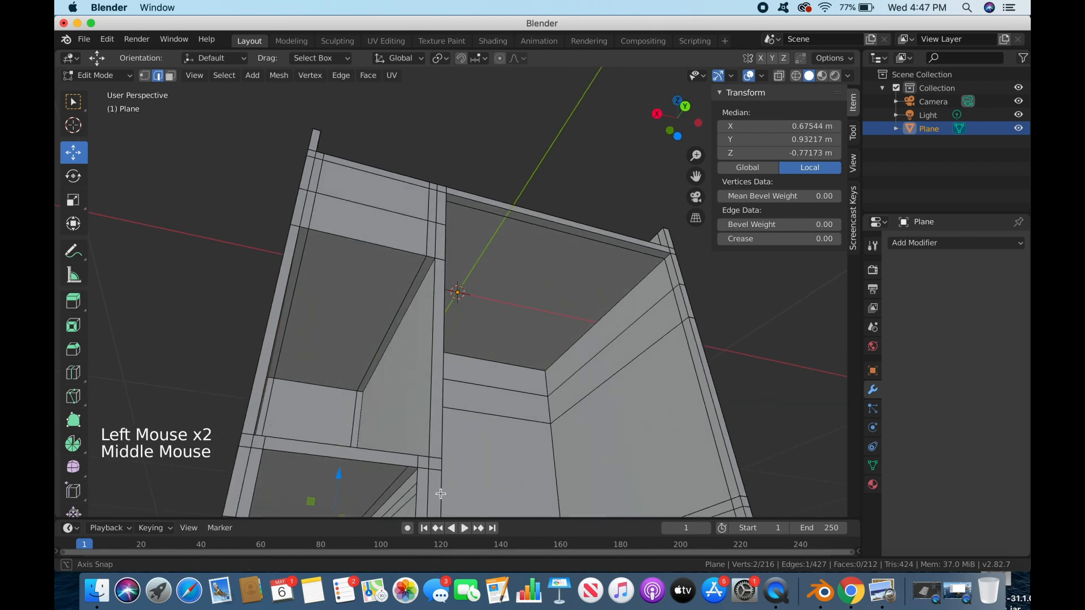
key("e")
key("z")
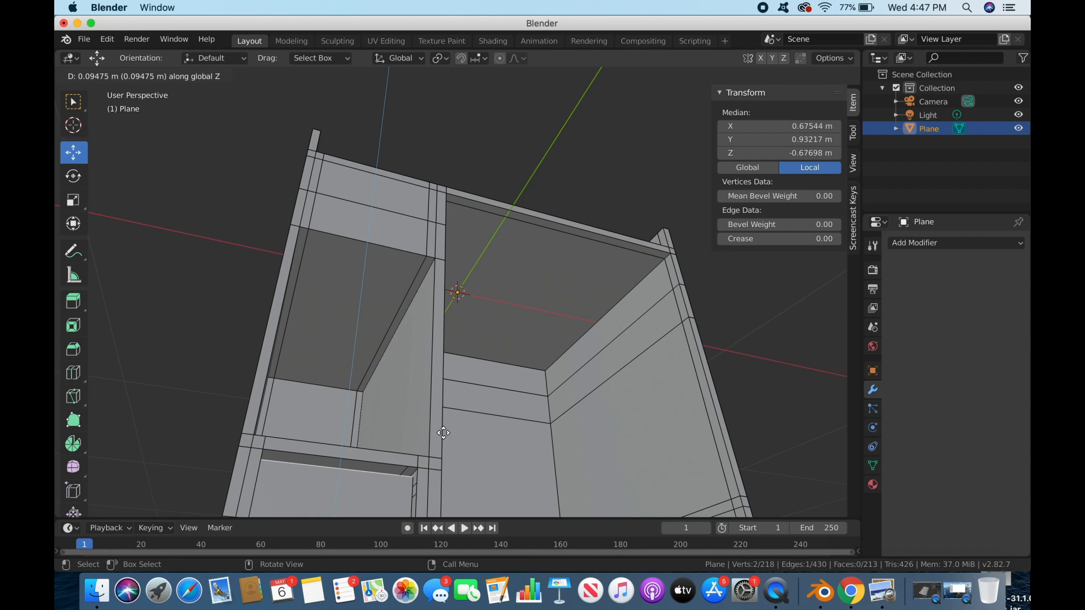
left_click(443, 436)
Step: Copy the Z value of the opening's upper front edge and set the extruded edge's Z to -0.668479 m
left_click(408, 465)
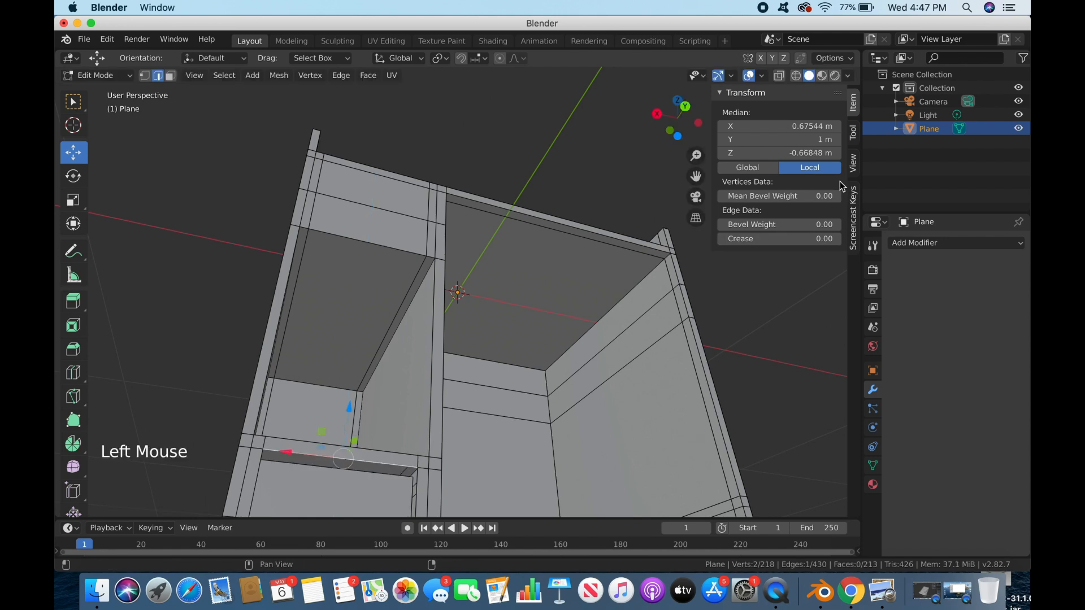
double_click(804, 152)
key("super+c")
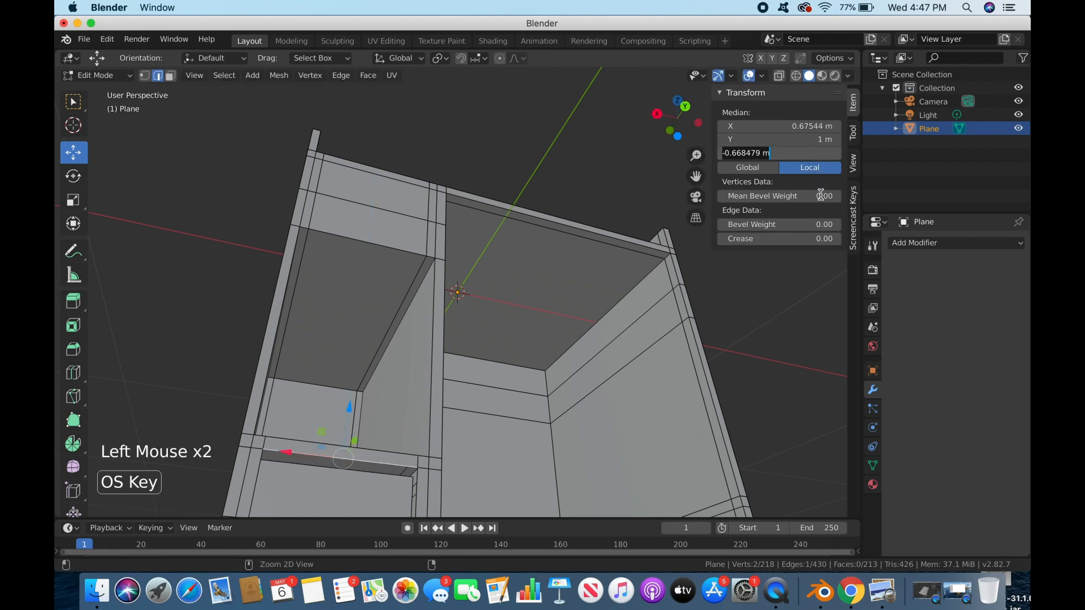
left_click(391, 475)
double_click(787, 153)
key("super+v")
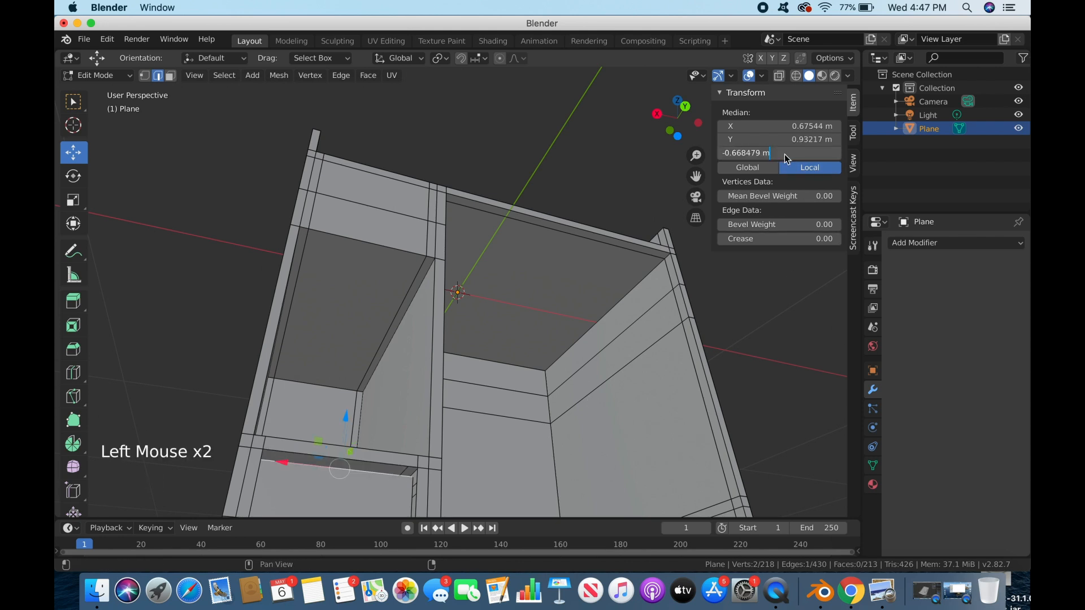
key("Return")
middle_click_drag(622, 317, 557, 297)
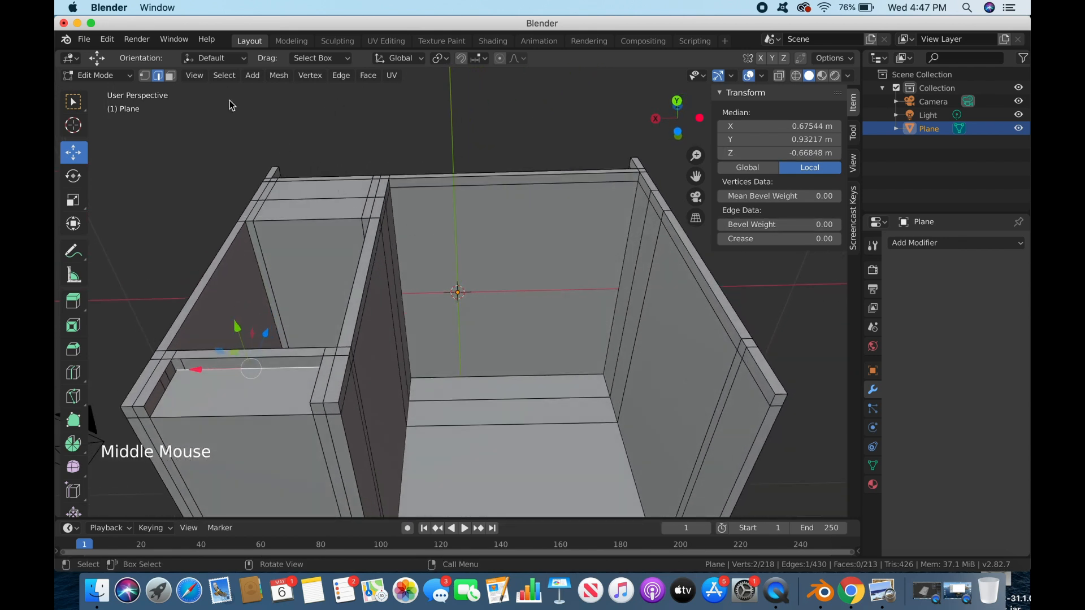
Step: Fill a face between the extruded edge and the upper front edge to close the top of the base recess
left_click(145, 75)
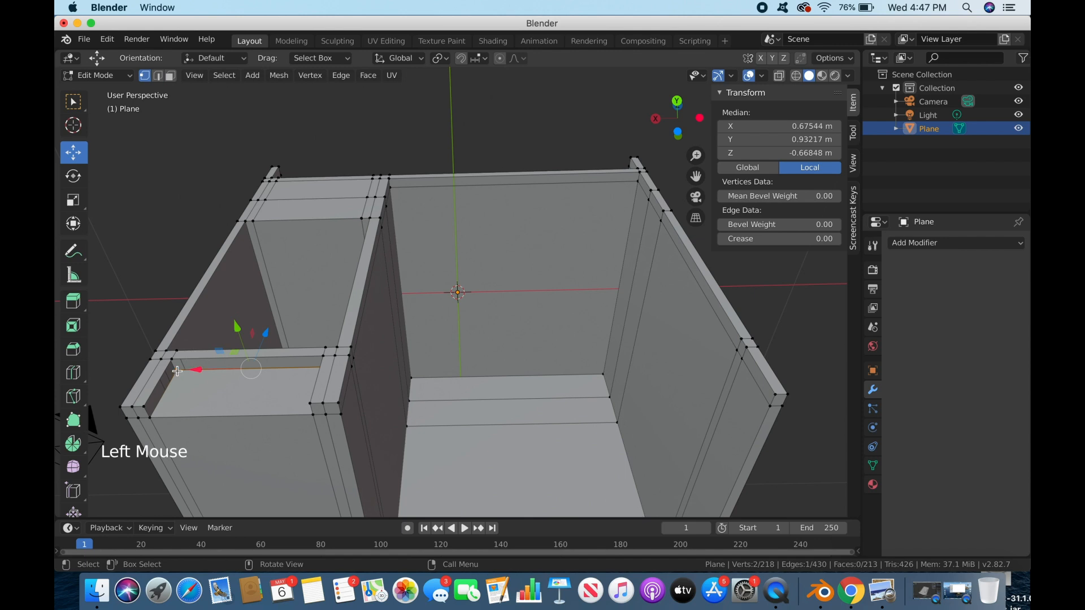
left_click(172, 359, "shift")
left_click(321, 355, "shift")
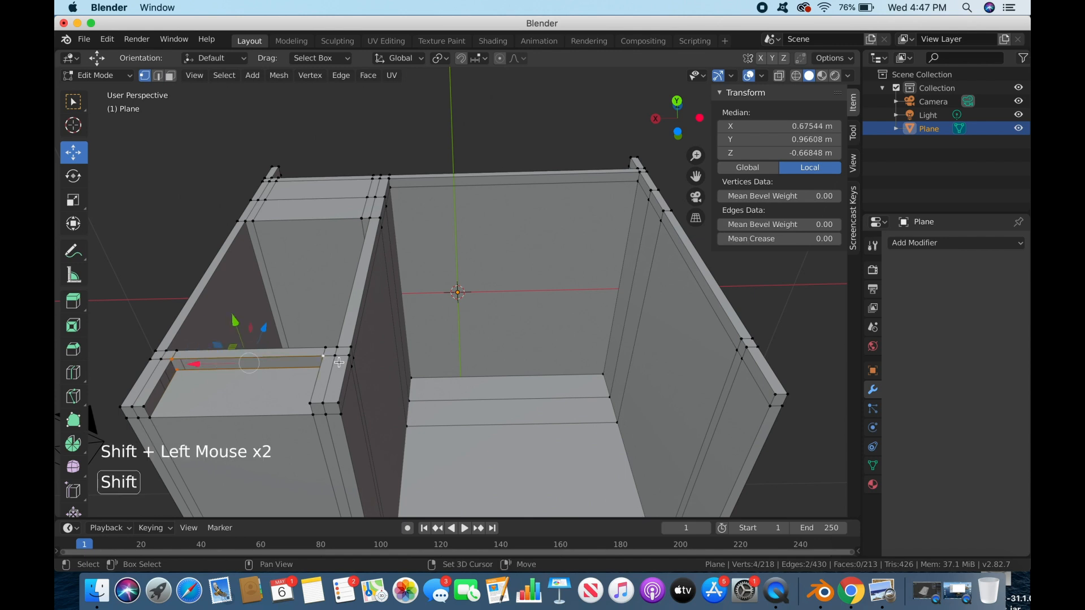
key("f")
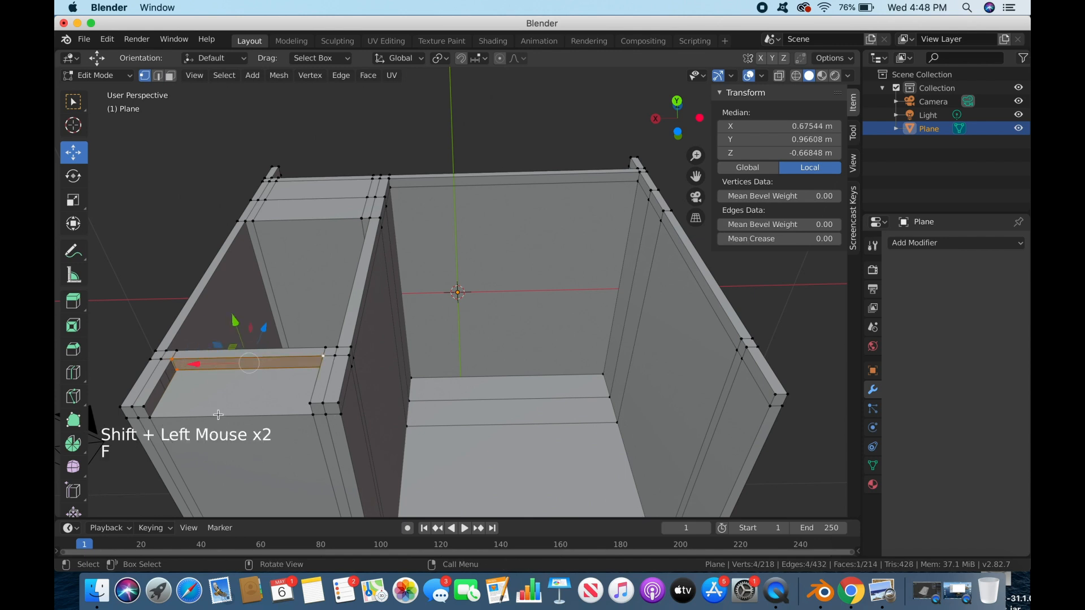
Step: Fill the open side of the base recess at the cabinet's outer panel with a four-vertex face
left_click(151, 417)
left_click(174, 359, "shift")
left_click(172, 359, "shift")
left_click(73, 101)
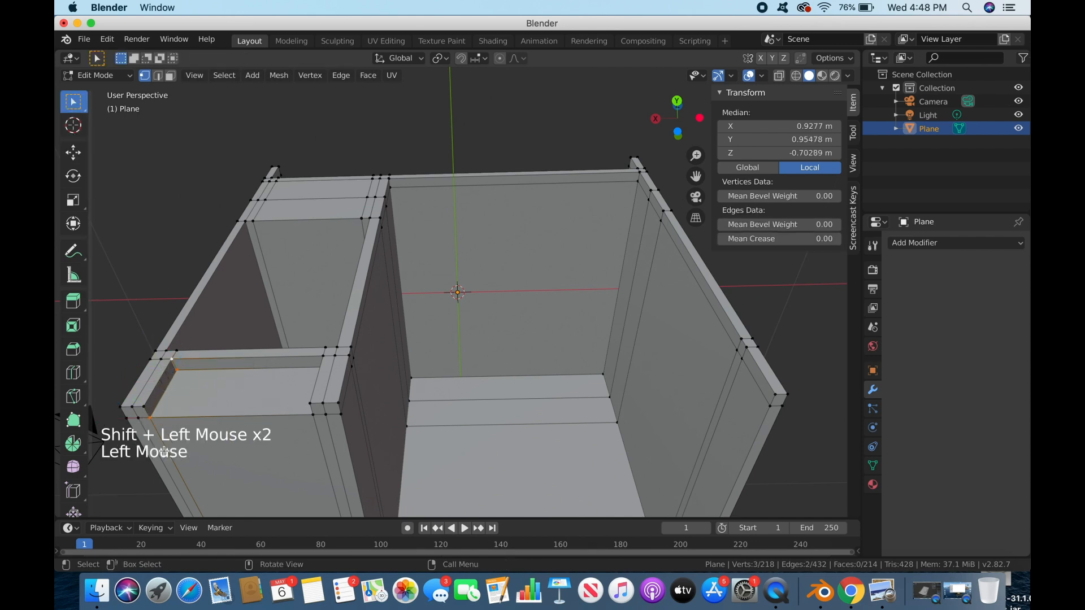
left_click(144, 406, "shift")
key("f")
middle_click_drag(253, 426, 363, 421)
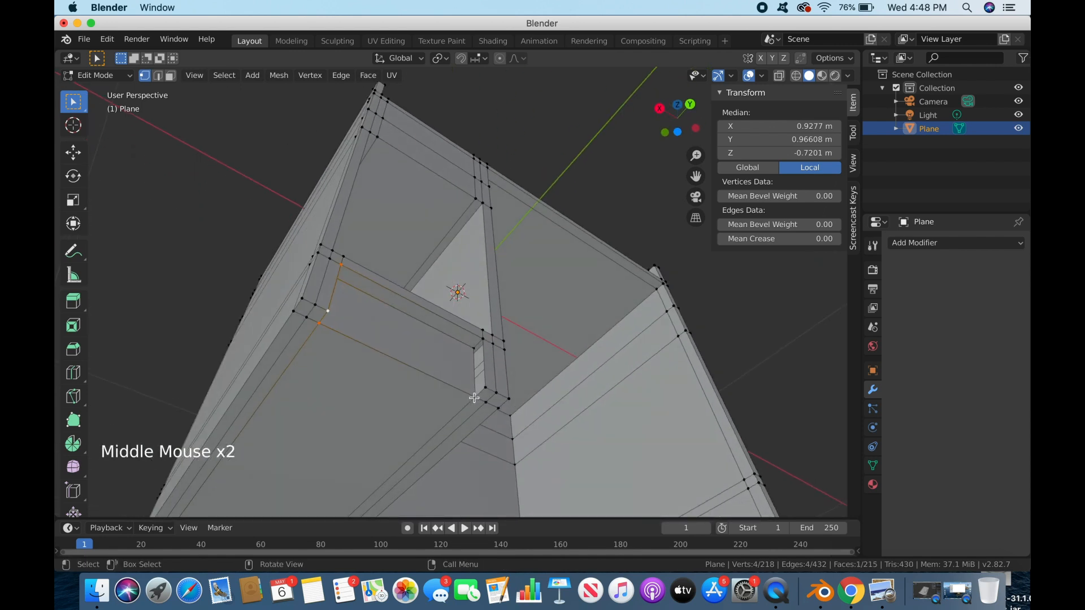
Step: Fill the open side of the base recess at the cabinet's inner panel with a four-vertex face
left_click(474, 397)
left_click(485, 388, "shift")
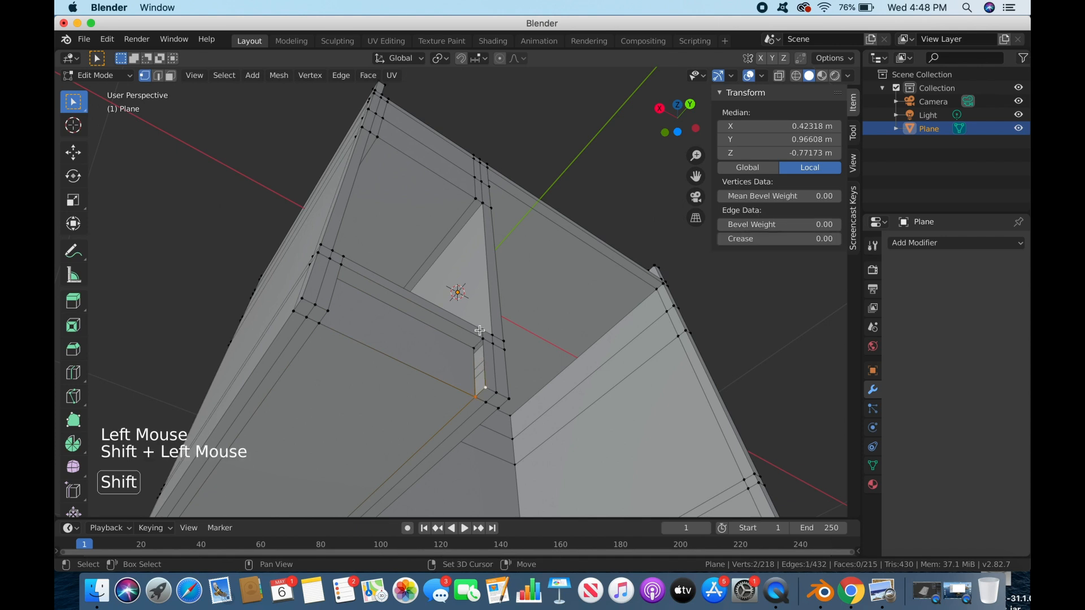
left_click(483, 339, "shift")
left_click(474, 348, "shift")
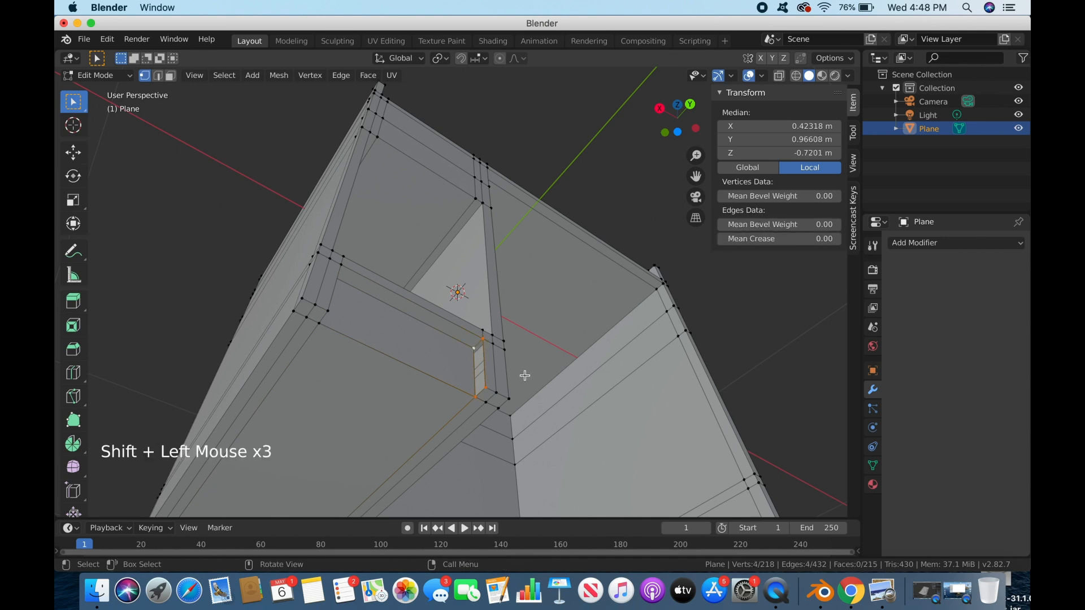
key("f")
middle_click_drag(528, 380, 521, 502)
scroll(496, 416, "down", 3)
mouse_move(499, 503)
middle_mouse_down()
mouse_move(475, 484)
mouse_move(472, 402)
mouse_move(436, 404)
mouse_move(427, 447)
mouse_move(473, 489)
mouse_move(497, 494)
mouse_move(482, 494)
middle_mouse_up()
scroll(477, 495, "up", 1)
scroll(476, 495, "up", 1)
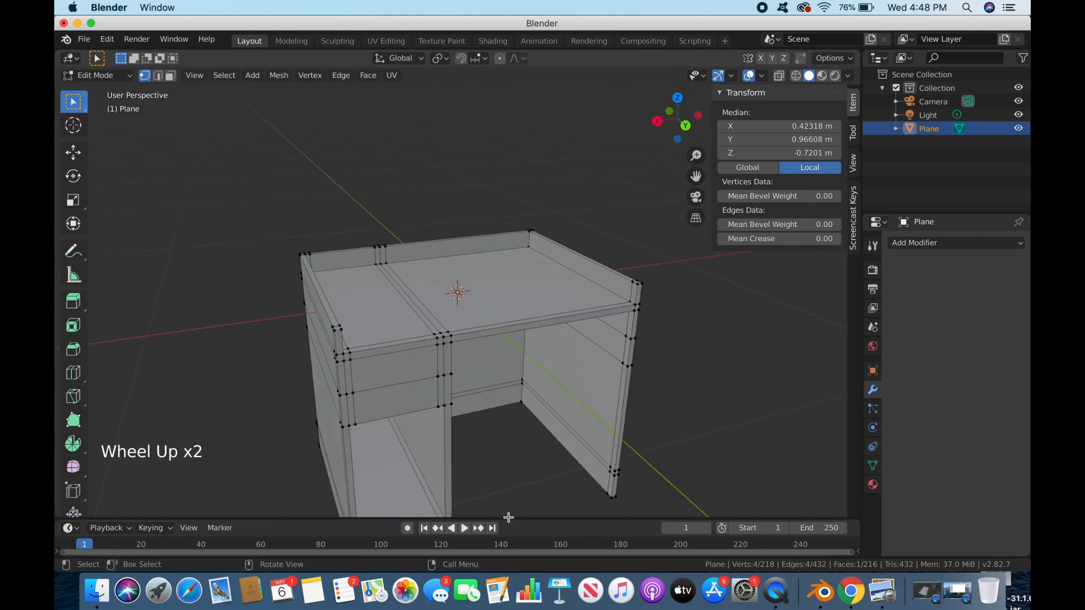
Step: Check the desk photo in Chrome, then inset the three upper drawer-front faces in Blender by about 0.008 m
left_click(850, 592)
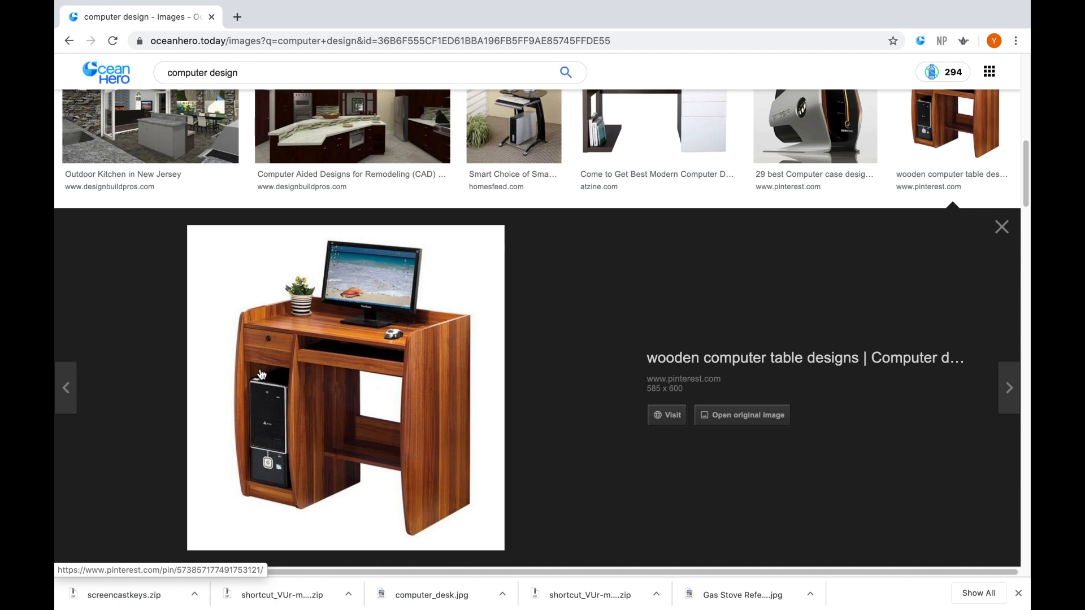
mouse_move(777, 609)
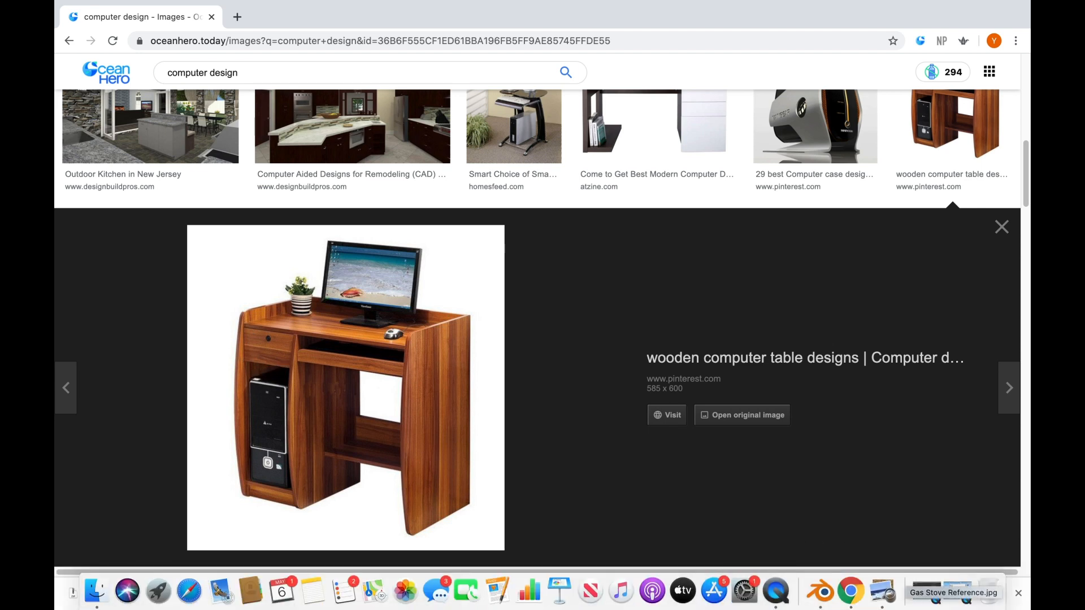
left_click(822, 592)
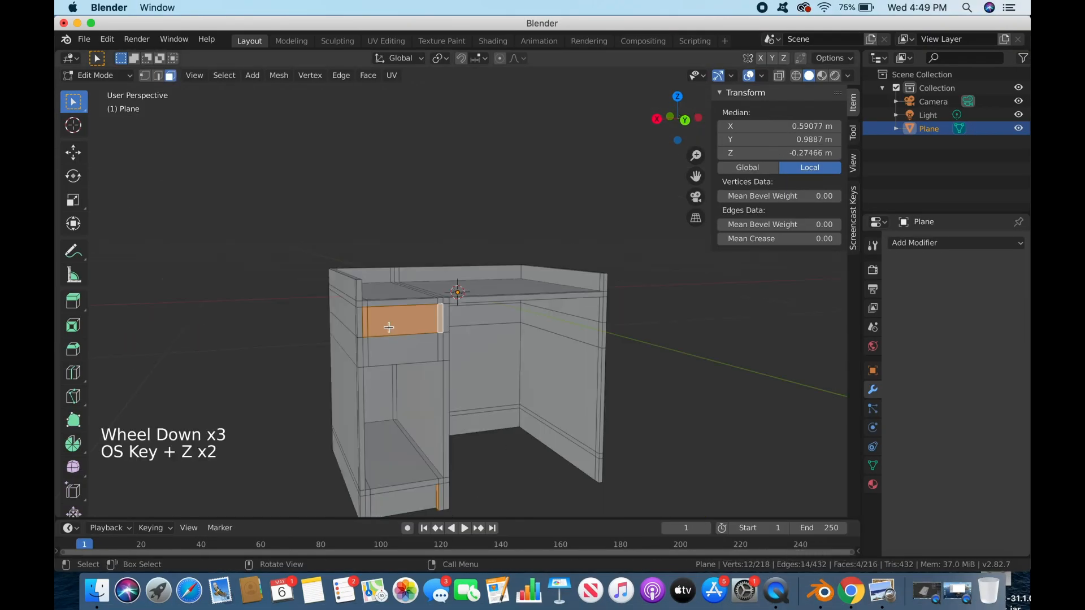
left_click(408, 330)
left_click(366, 322, "shift")
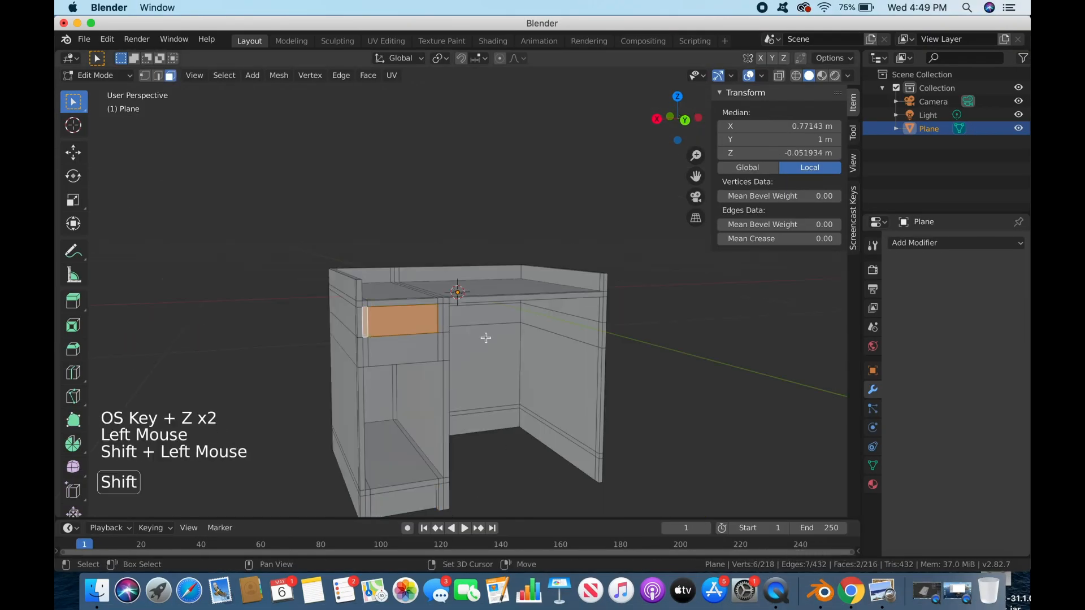
left_click(440, 317, "shift")
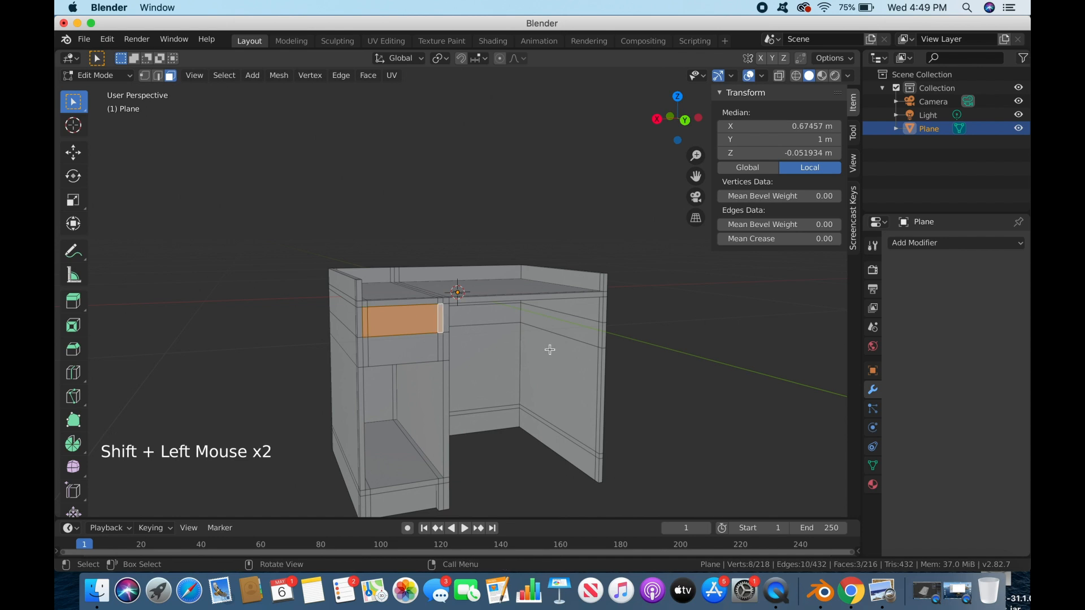
key("i")
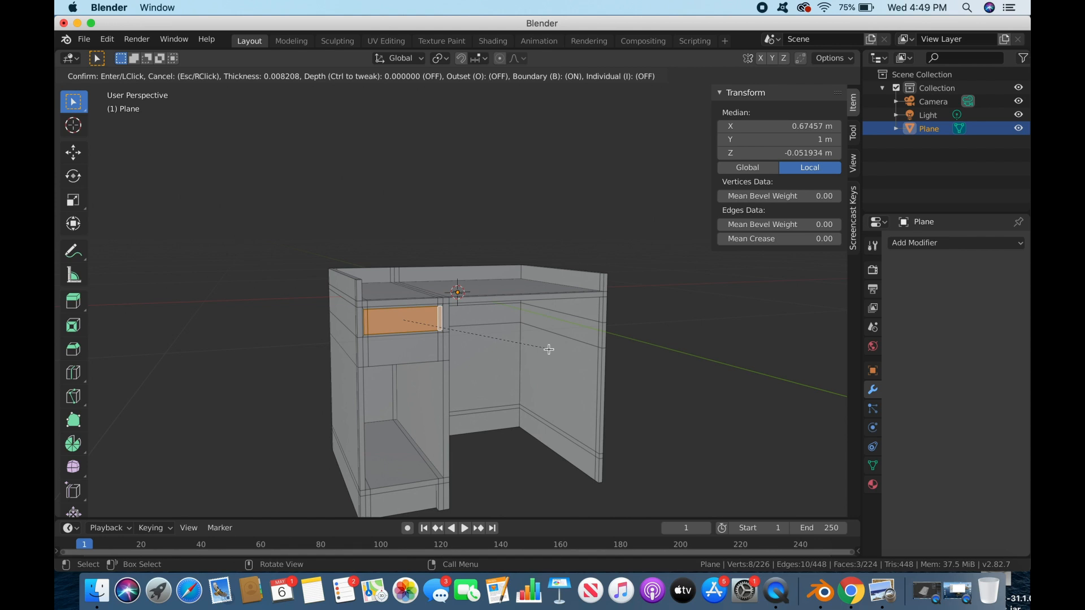
left_click(549, 349)
scroll(549, 349, "up", 4)
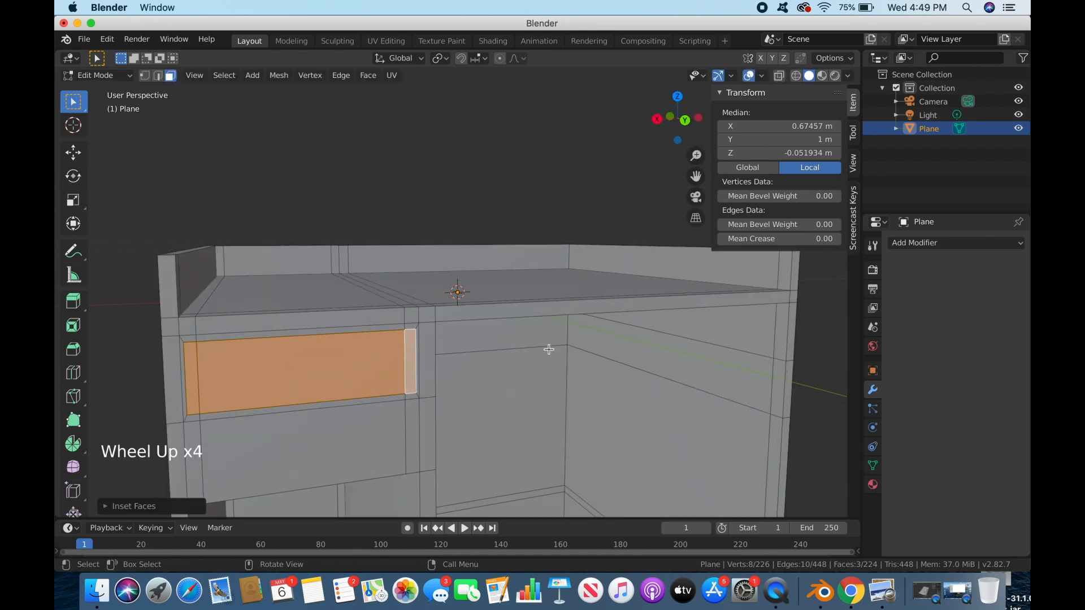
Step: Scale the inset upper drawer front slightly larger along Z, then along X by about 1.01
key("s")
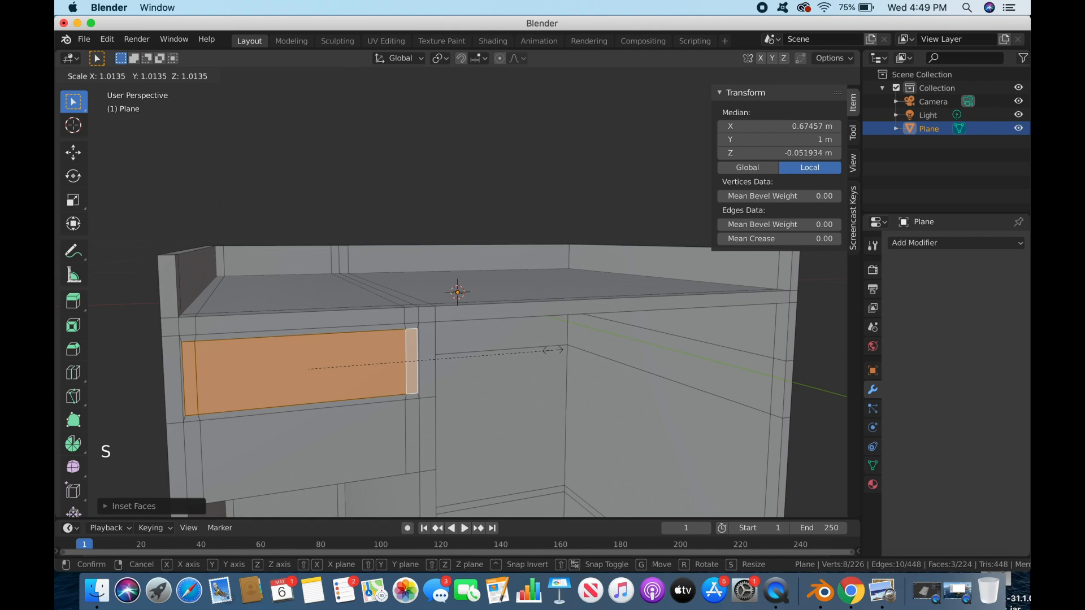
key("z")
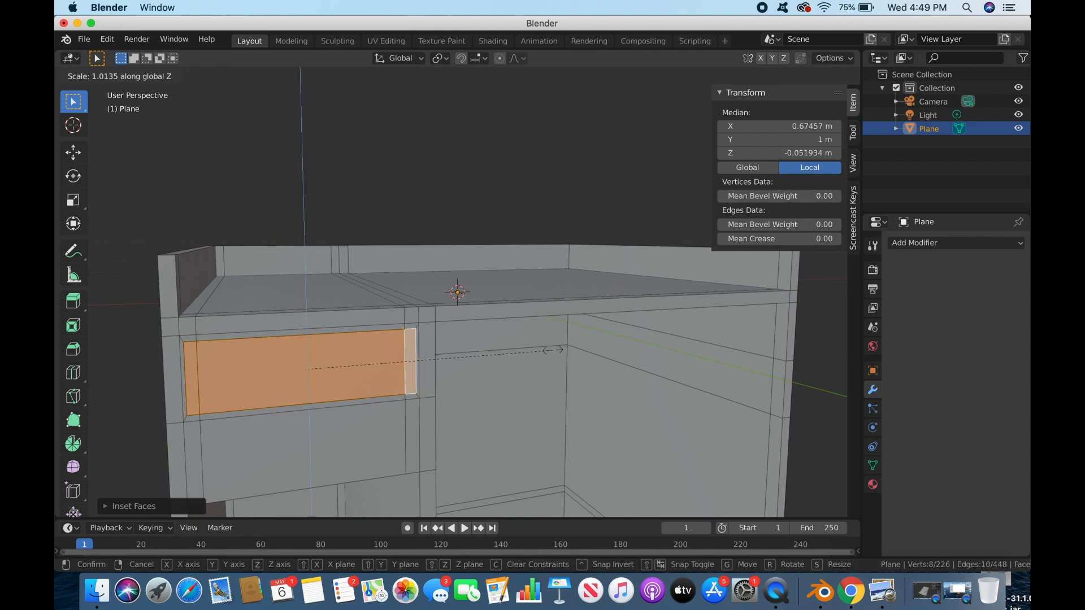
left_click(580, 362)
key("s")
key("x")
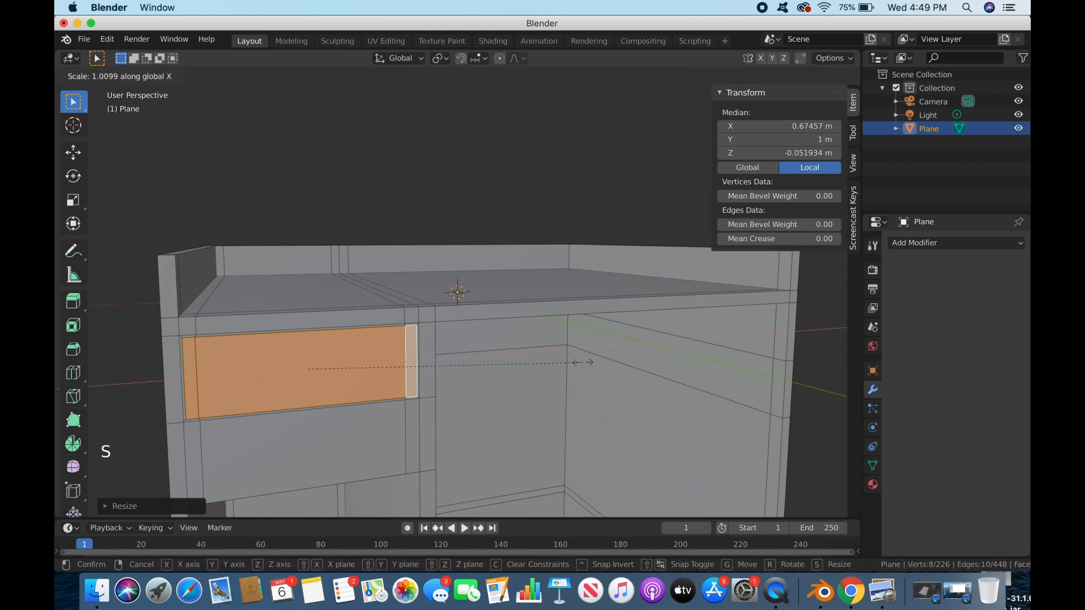
left_click(582, 362)
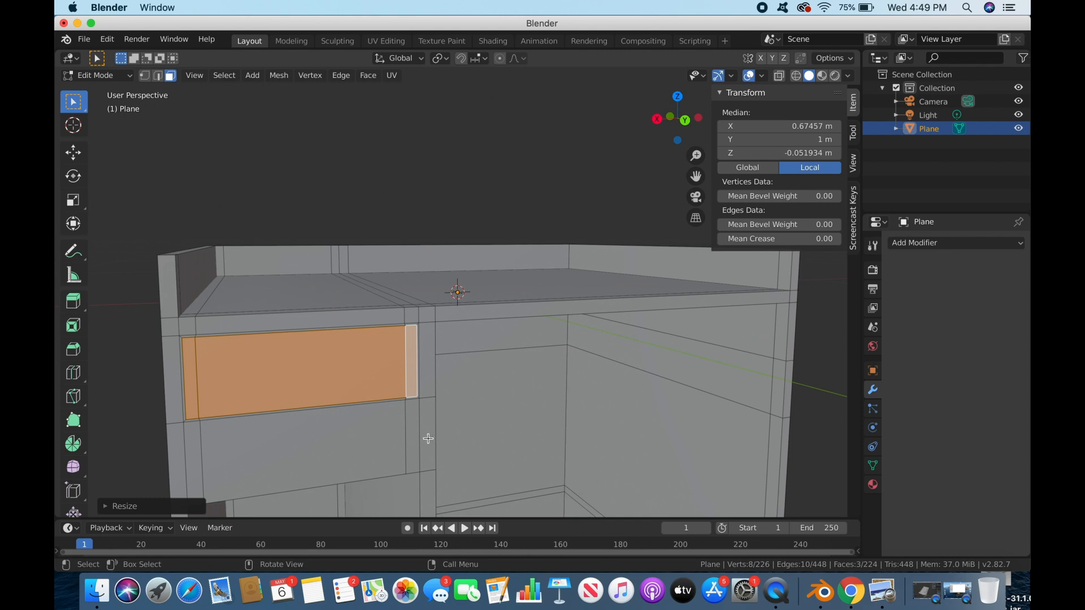
Step: Inset the three faces of the panel below the drawer by about 0.005 m and scale them along Z by about 1.05
left_click(197, 446)
left_click(292, 443, "shift")
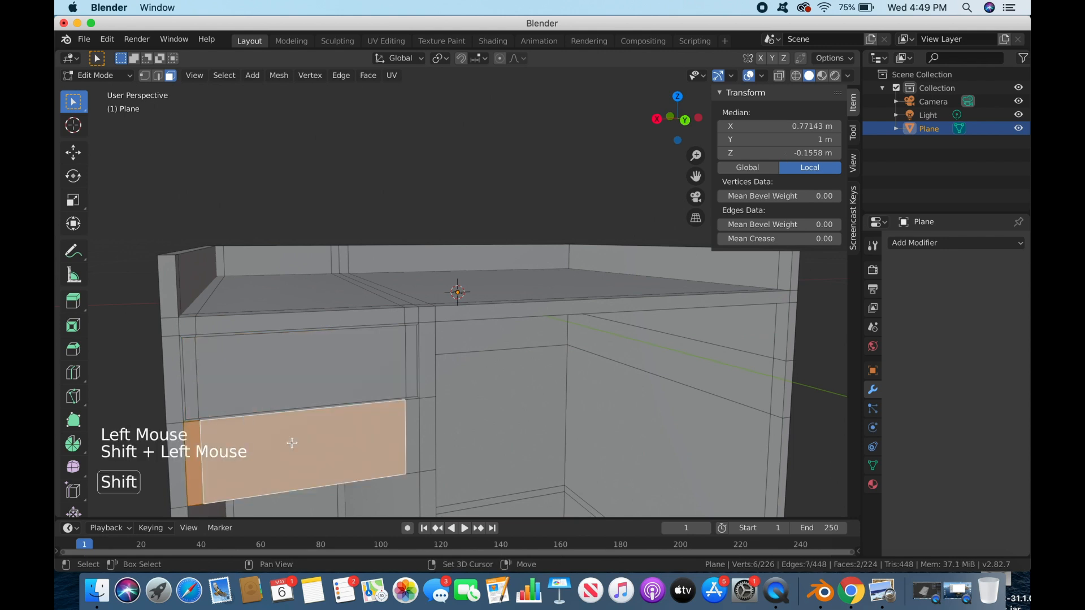
key("i")
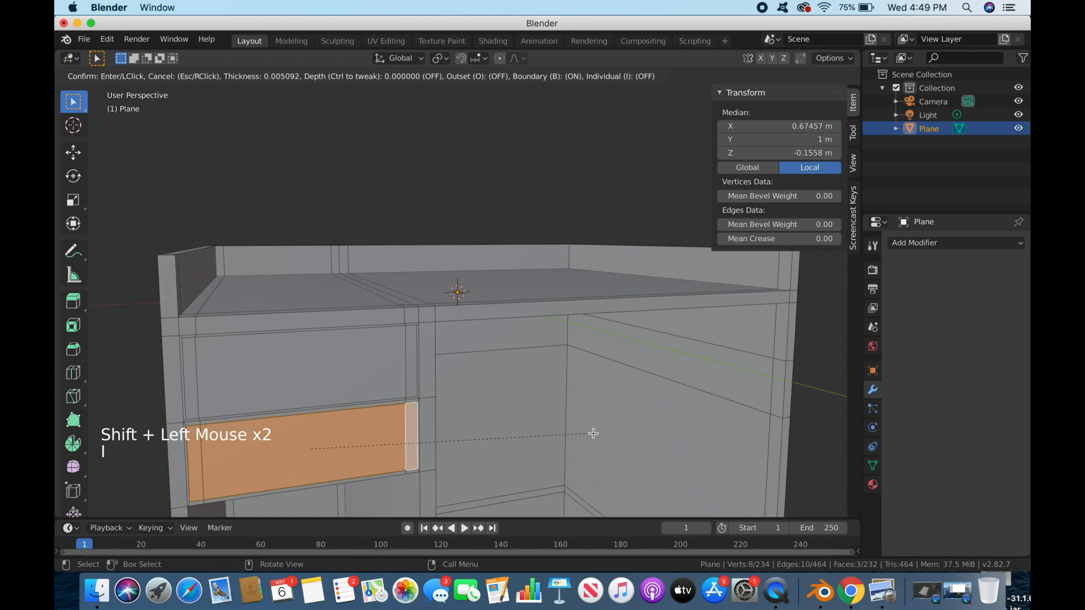
left_click(593, 433)
key("s")
key("z")
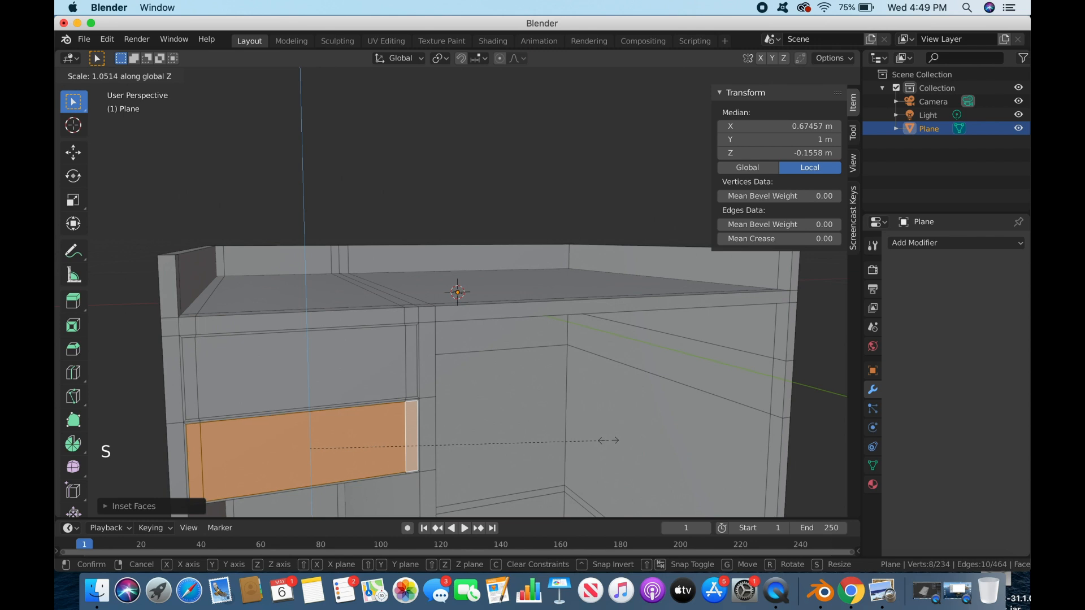
left_click(608, 440)
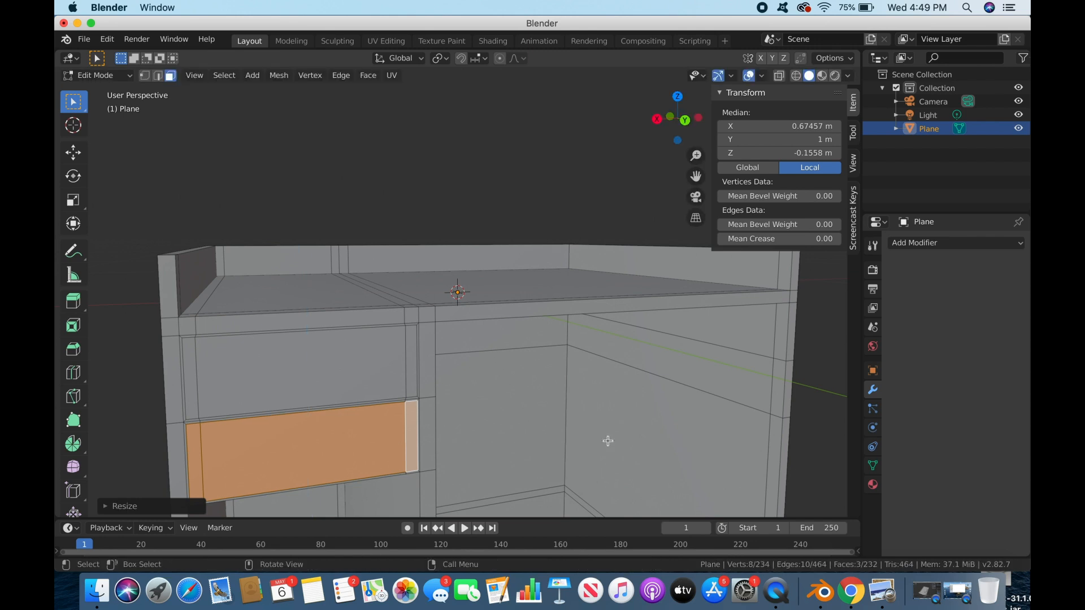
Step: Extrude the narrow border faces around both drawer fronts slightly inward to form grooves
mouse_move(607, 441)
middle_mouse_down()
mouse_move(614, 413)
mouse_move(617, 429)
mouse_move(603, 438)
middle_mouse_up()
left_click(228, 365)
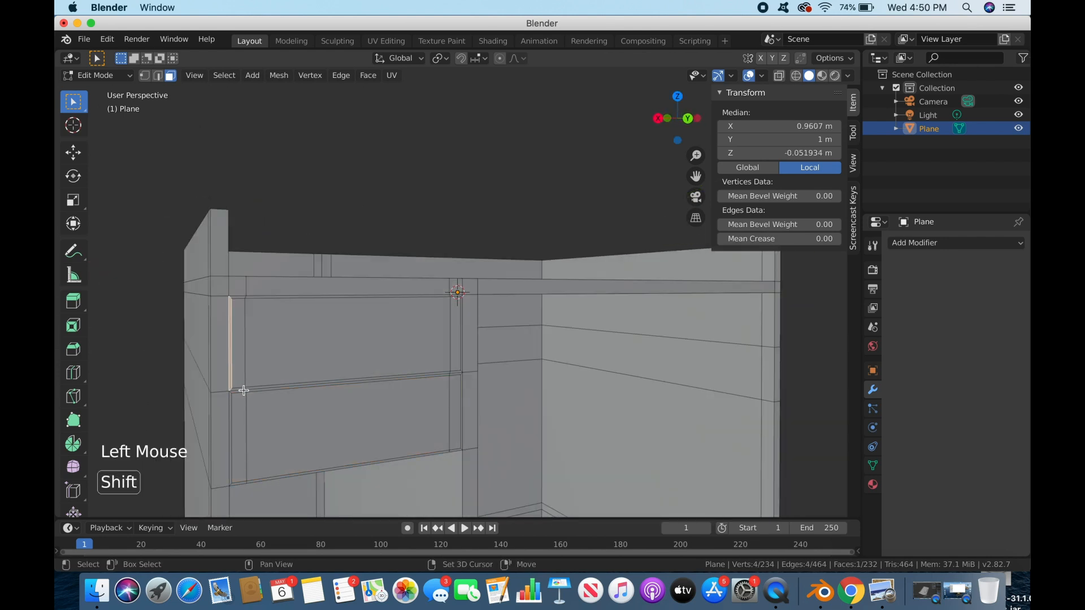
left_click(257, 390, "shift")
left_click(257, 390, "shift")
left_click(243, 391, "shift")
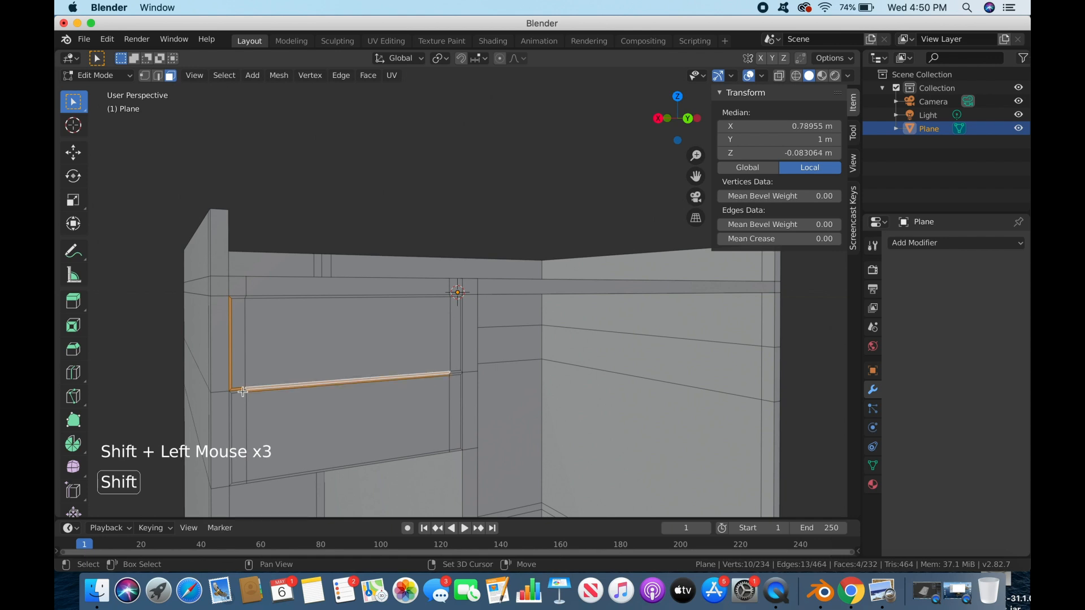
left_click(264, 452, "shift")
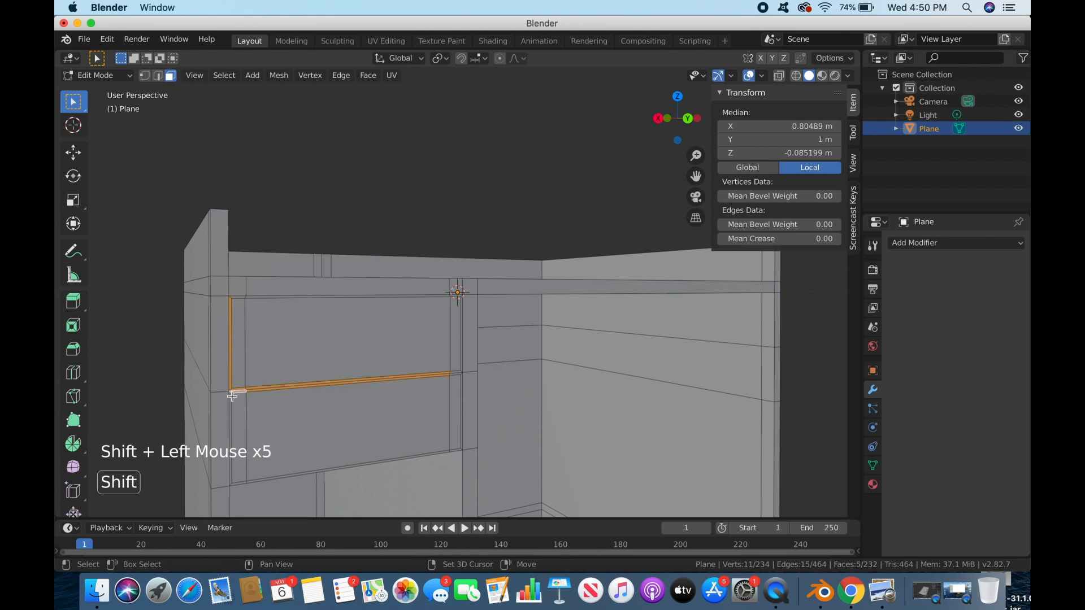
left_click(257, 482, "shift")
left_click(437, 455, "shift")
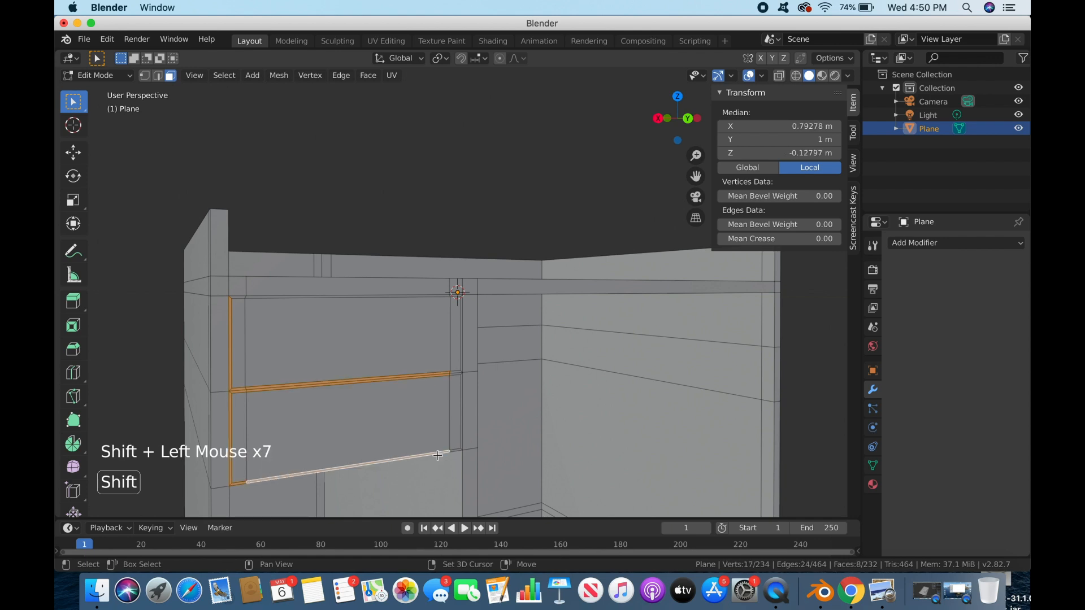
left_click(459, 447, "shift")
left_click(462, 429, "shift")
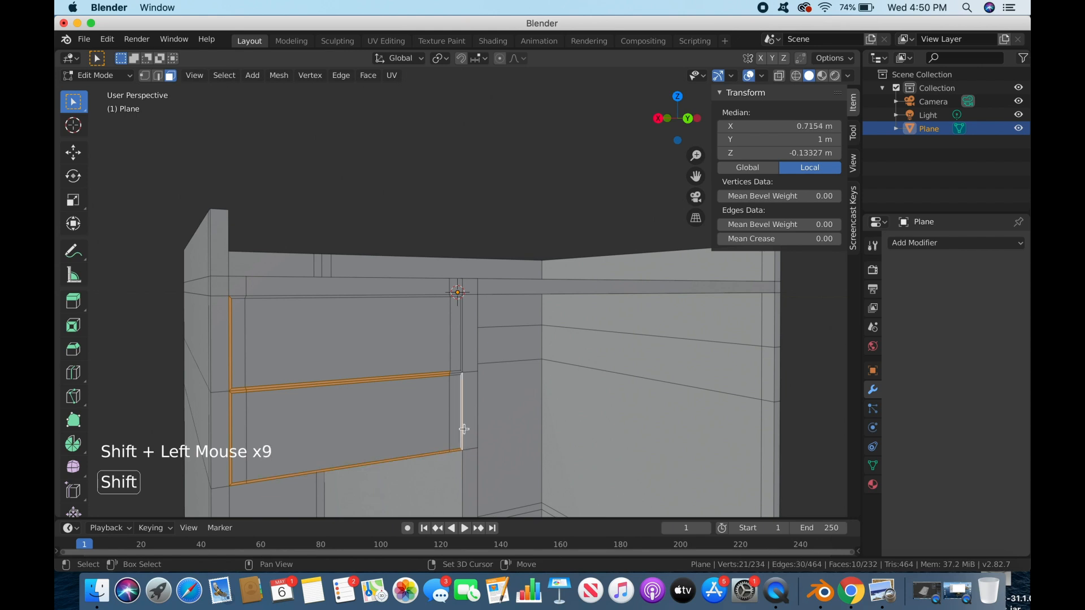
left_click(458, 373, "shift")
left_click(461, 370, "shift")
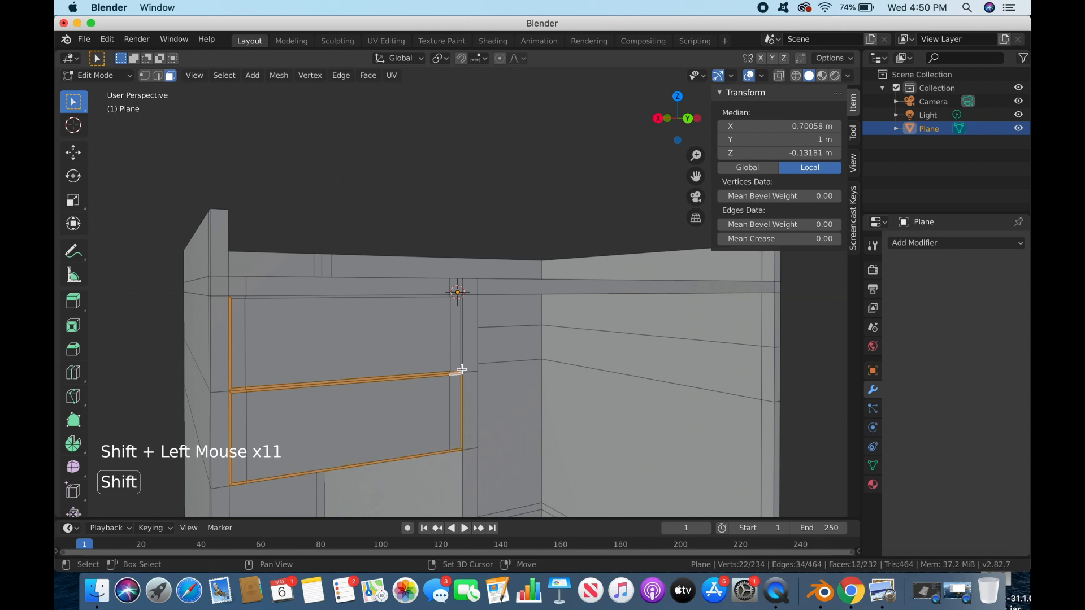
left_click(460, 325, "shift")
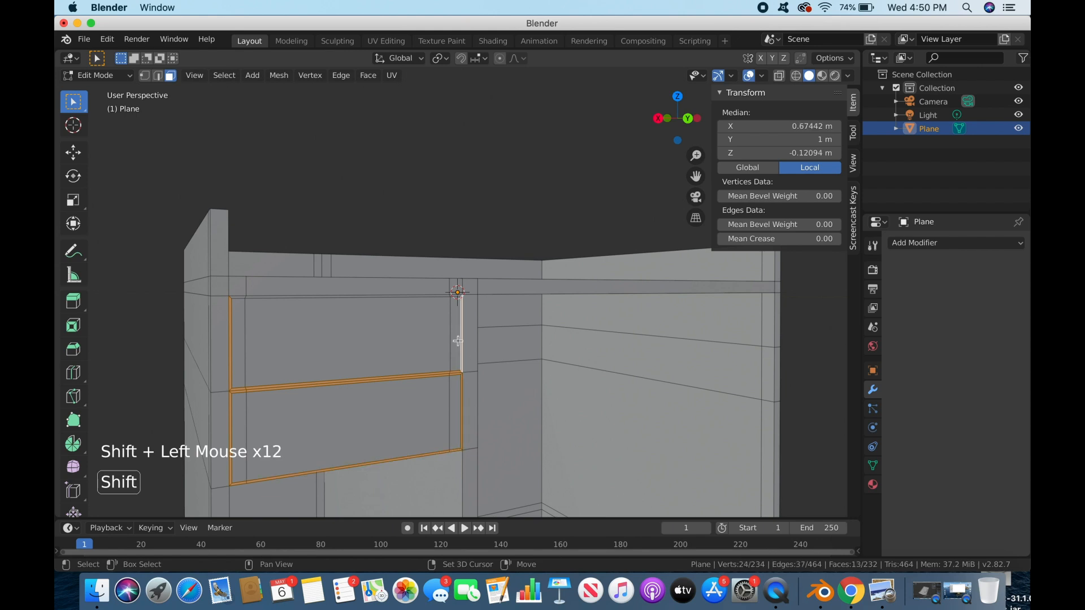
left_click(445, 295, "shift")
left_click(443, 295, "shift")
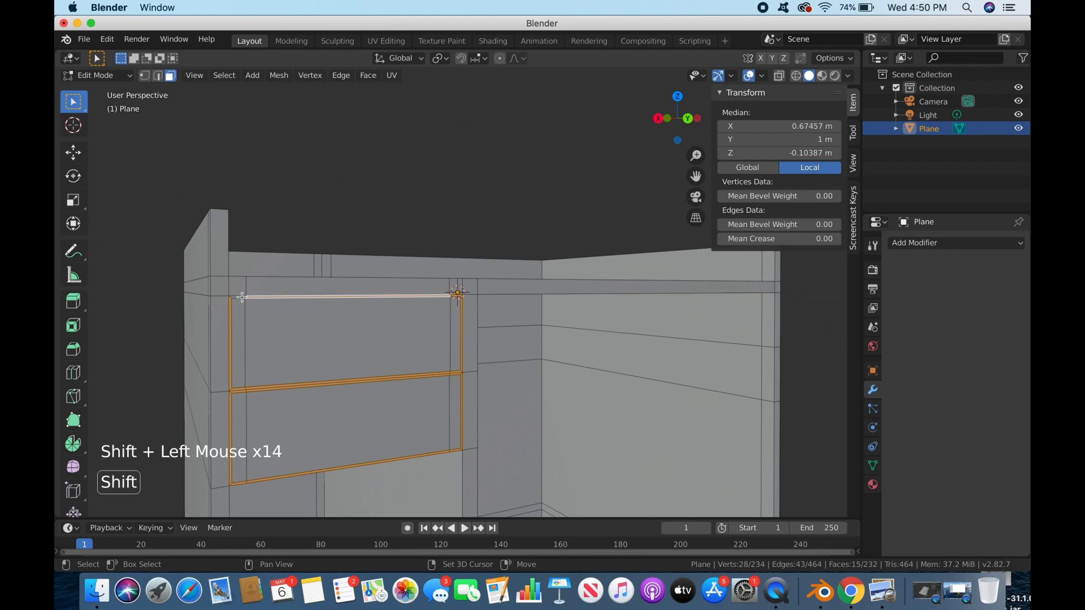
left_click(237, 297, "shift")
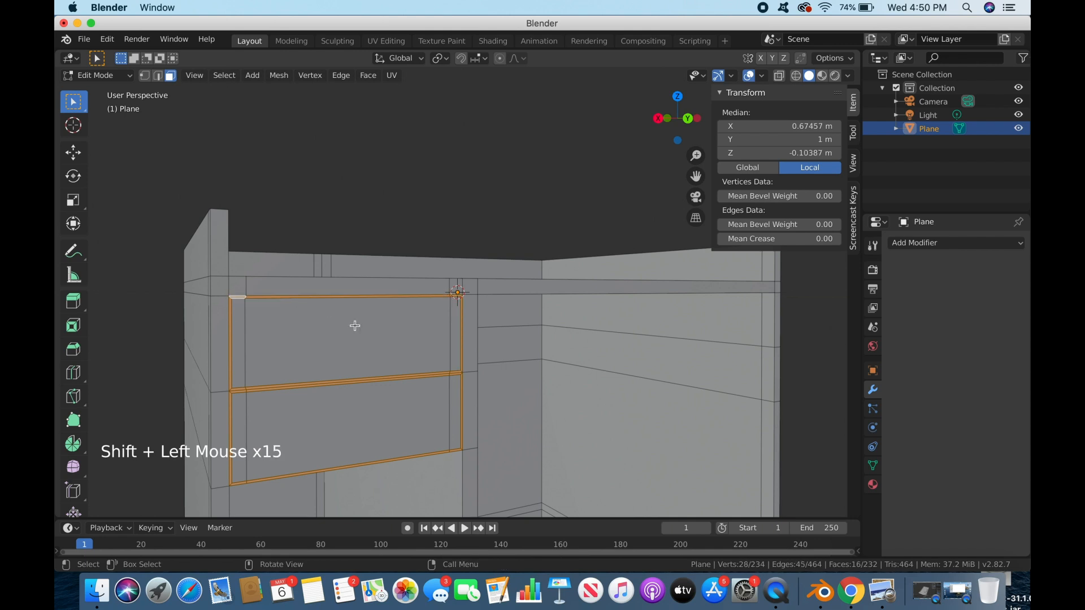
key("e")
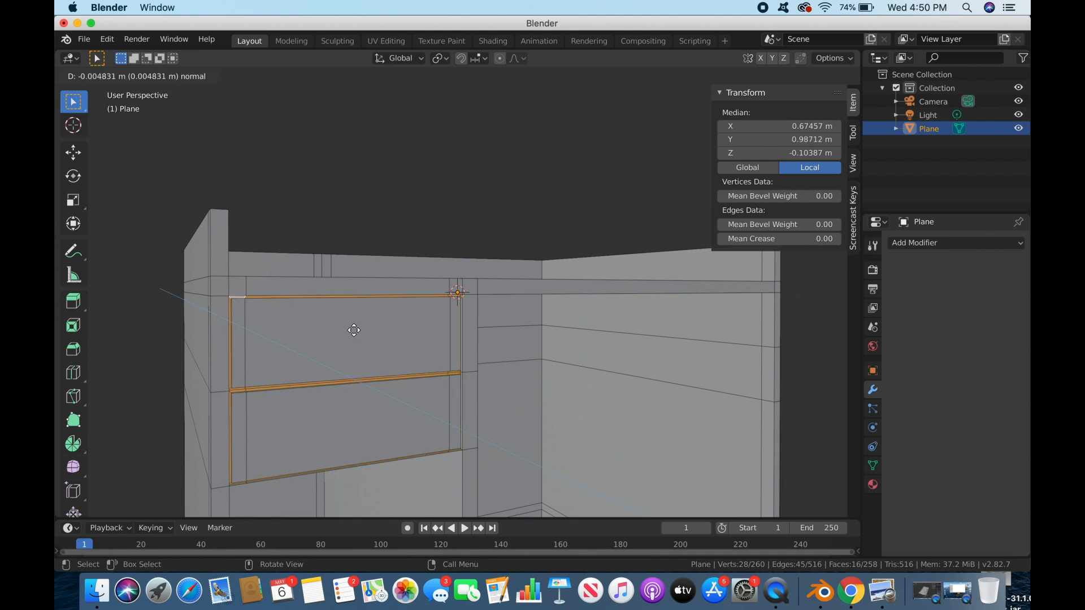
left_click(353, 330)
Step: Move the extruded groove faces back outward along global Y by about 0.002 m to make the grooves shallower
middle_click_drag(366, 333, 299, 370)
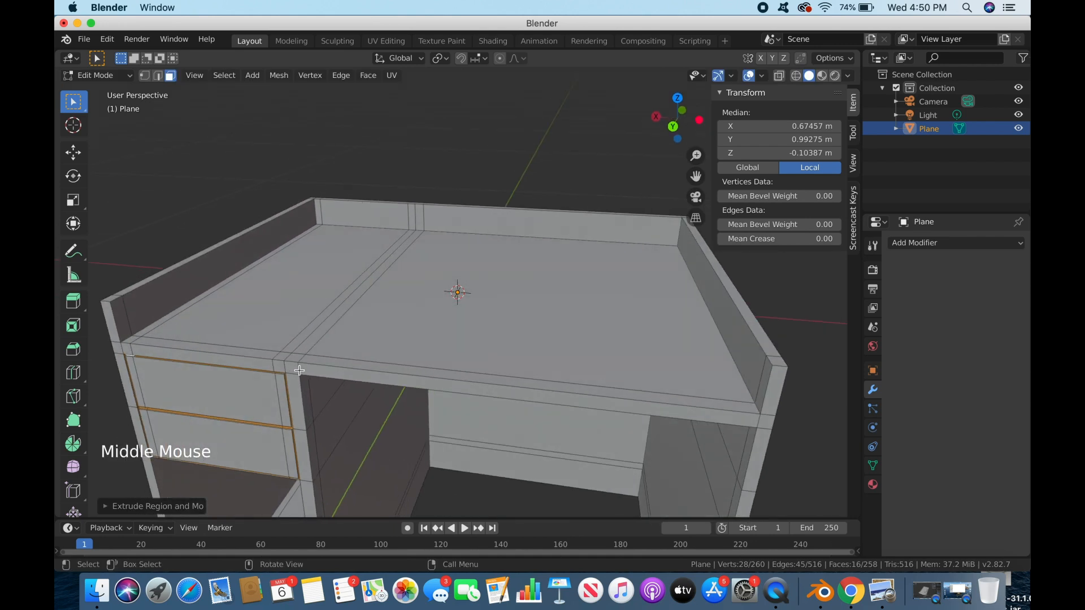
key("g")
key("y")
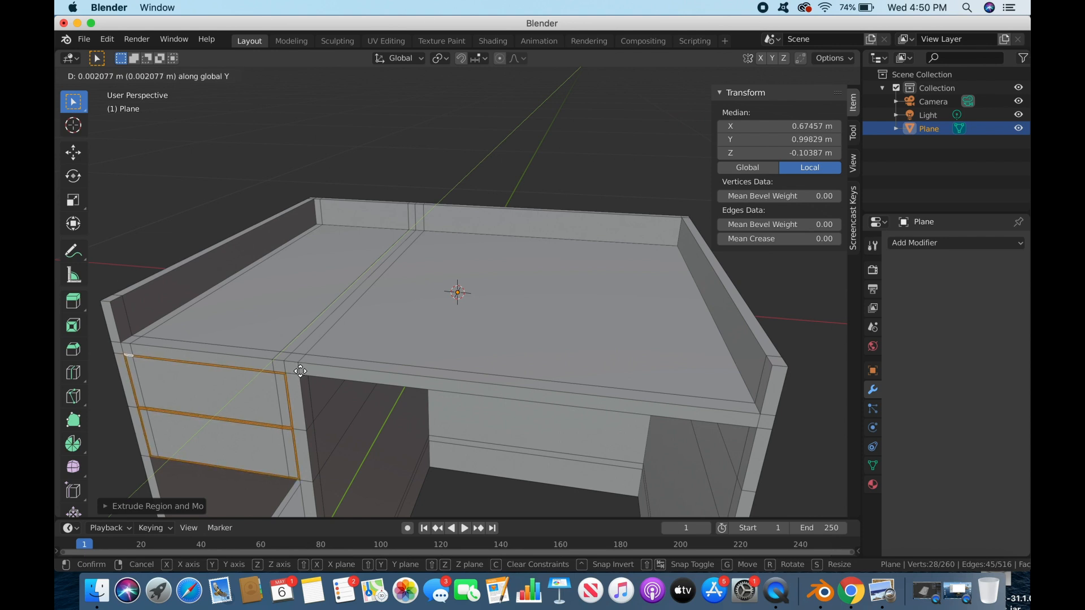
left_click(300, 371)
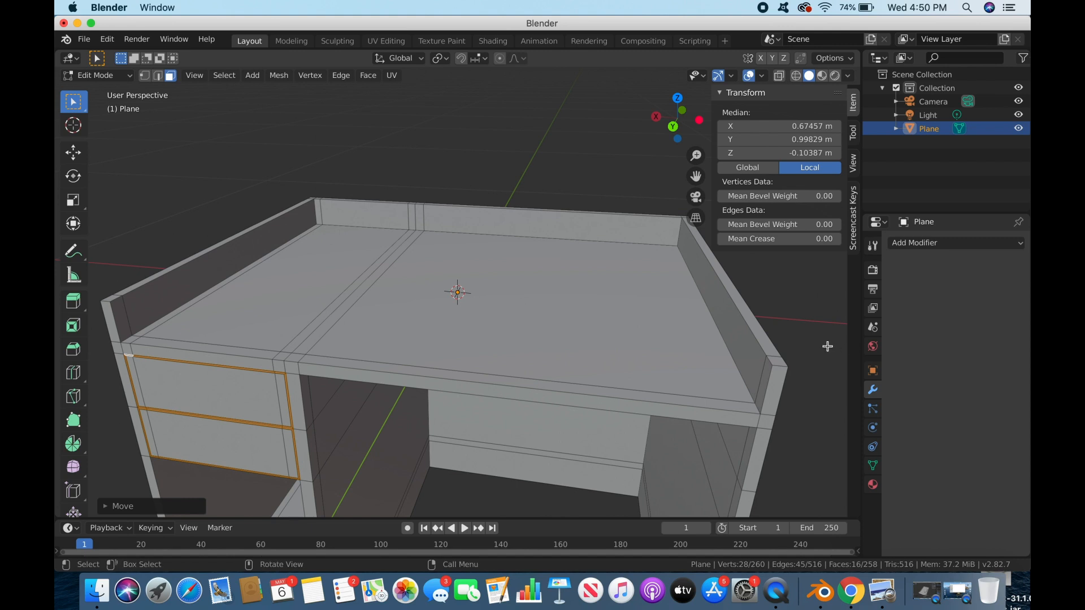
Step: Clear the selection, switch the viewport to rendered shading and inspect the desk in Object Mode
left_click(578, 351)
mouse_move(577, 351)
middle_mouse_down()
mouse_move(649, 295)
mouse_move(571, 335)
middle_mouse_up()
scroll(649, 296, "down", 3)
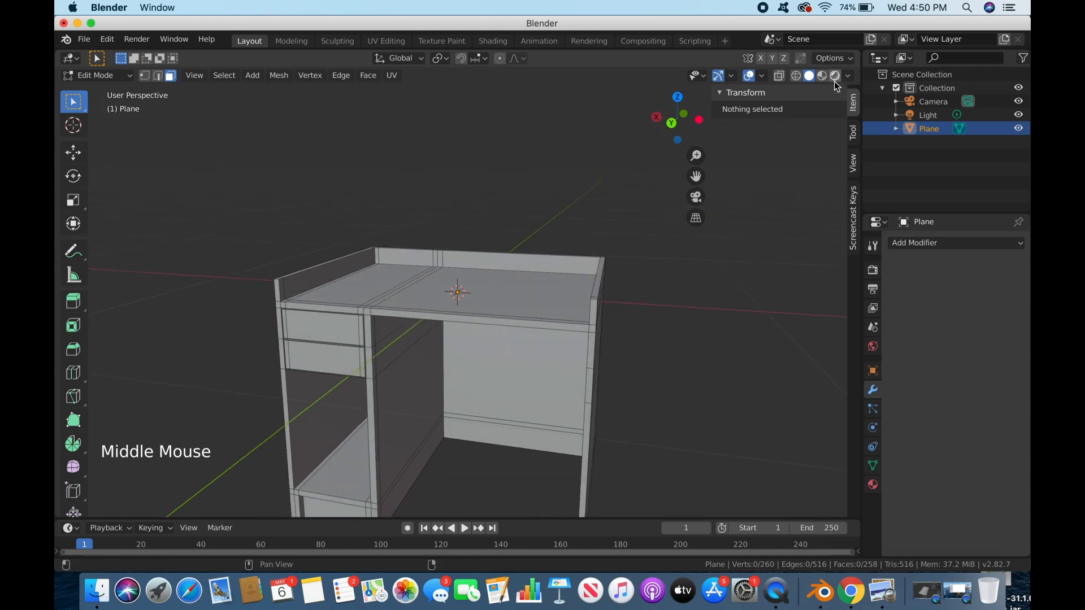
double_click(835, 76)
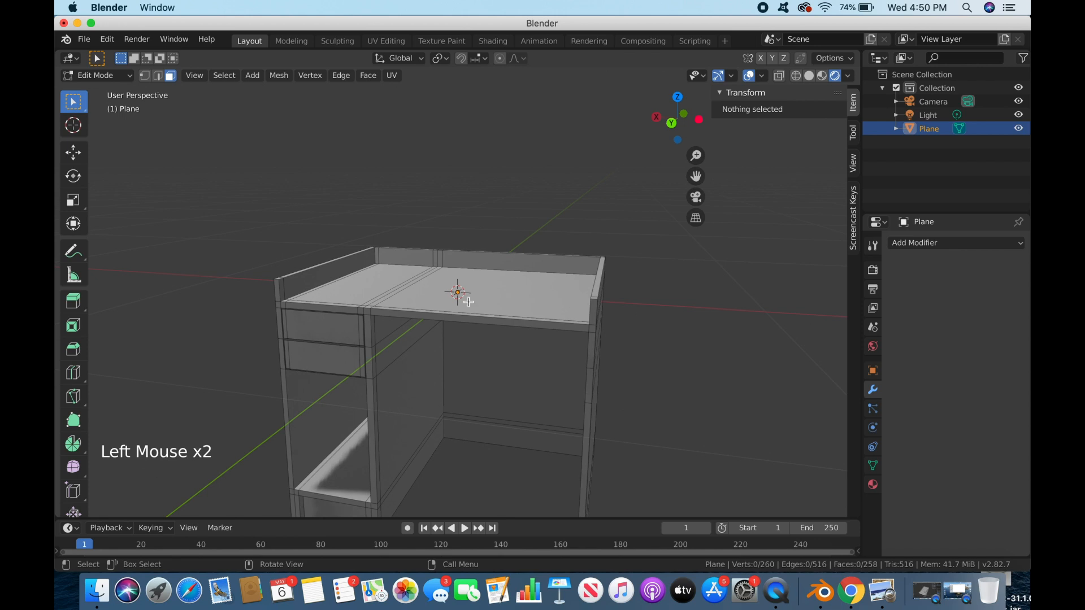
key("Tab")
middle_click_drag(479, 224, 544, 191)
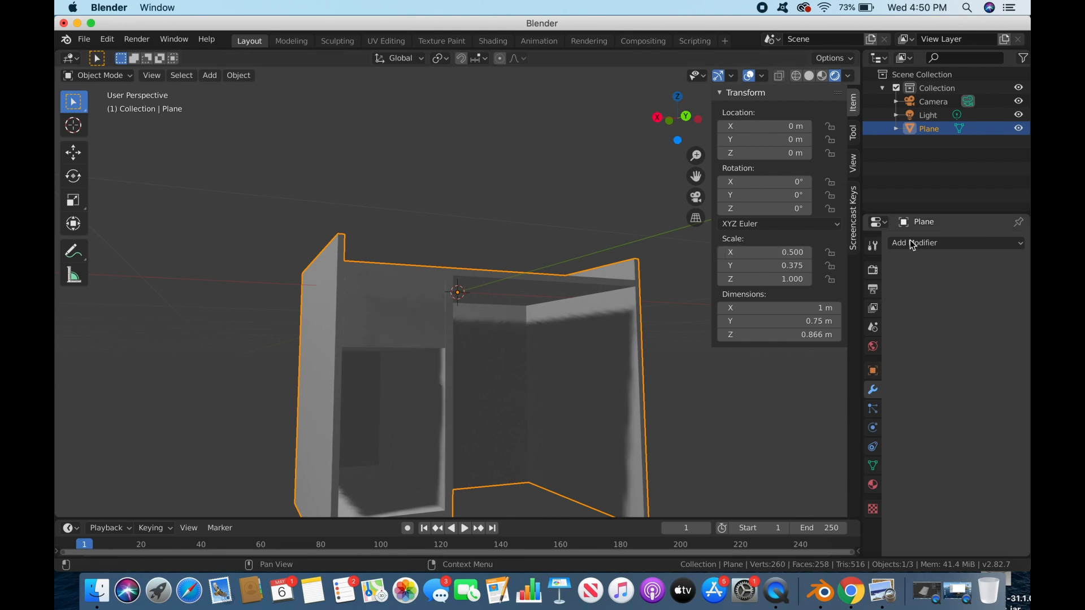
Step: Set the scene's render engine to Cycles
left_click(873, 269)
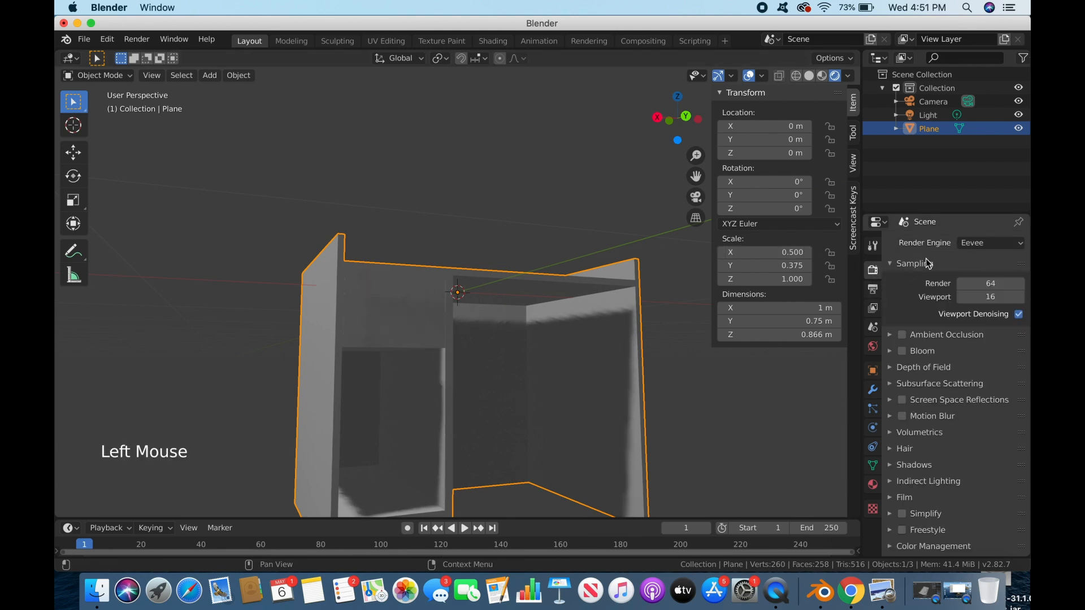
left_click(992, 242)
left_click(970, 289)
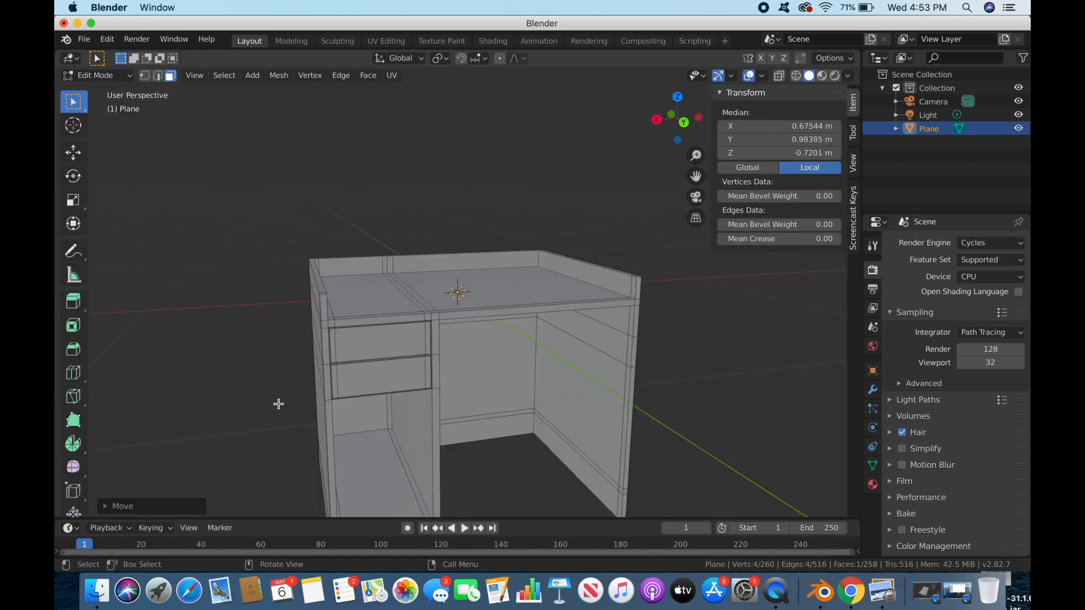
Step: Check the wooden desk reference photo in Chrome, then return to Blender
middle_click_drag(471, 445, 432, 431)
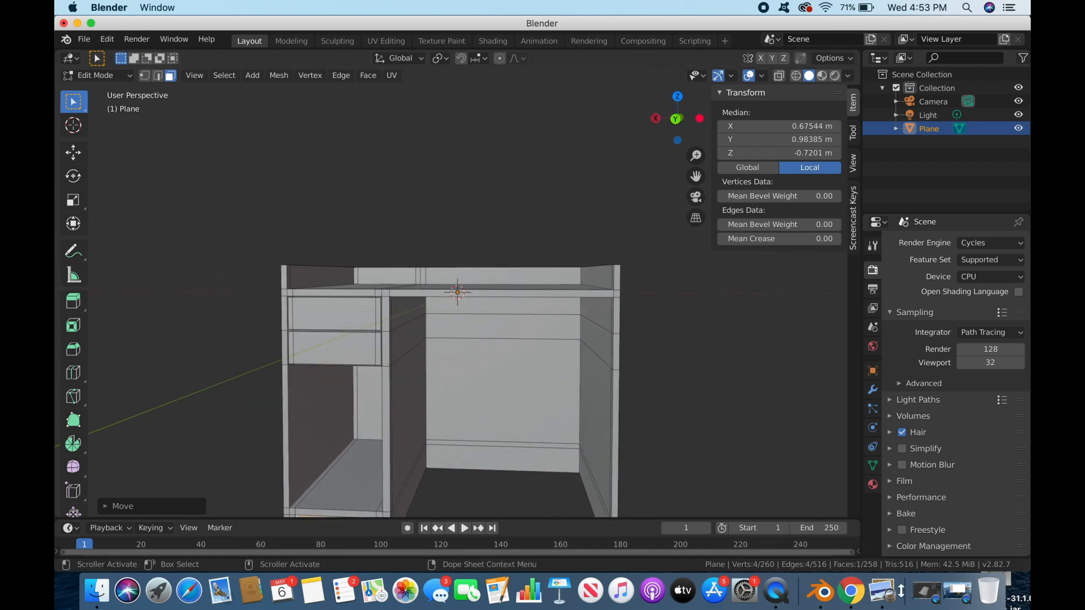
left_click(846, 591)
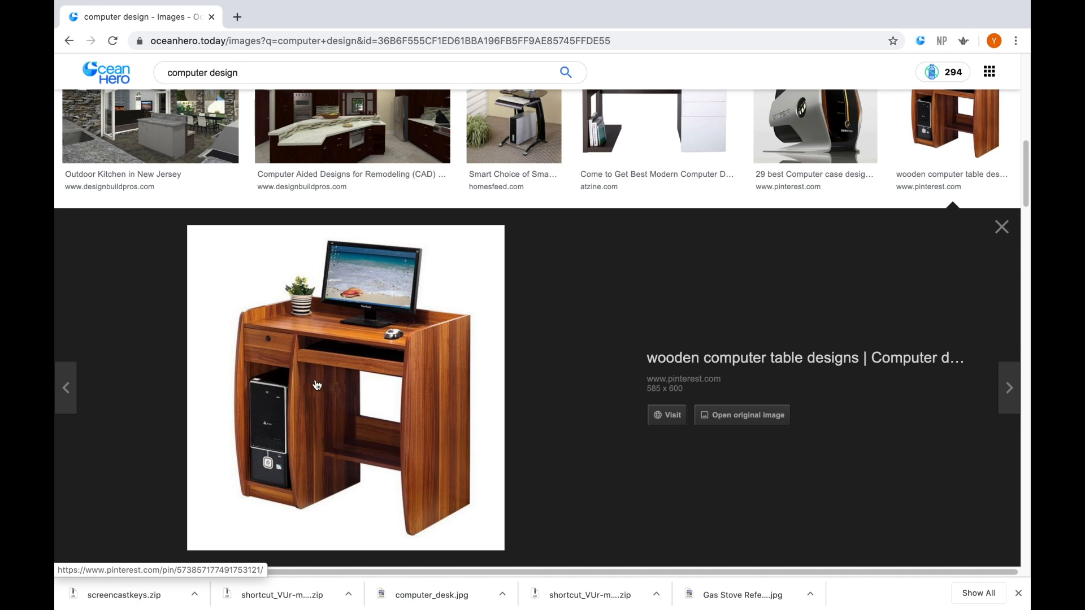
mouse_move(714, 606)
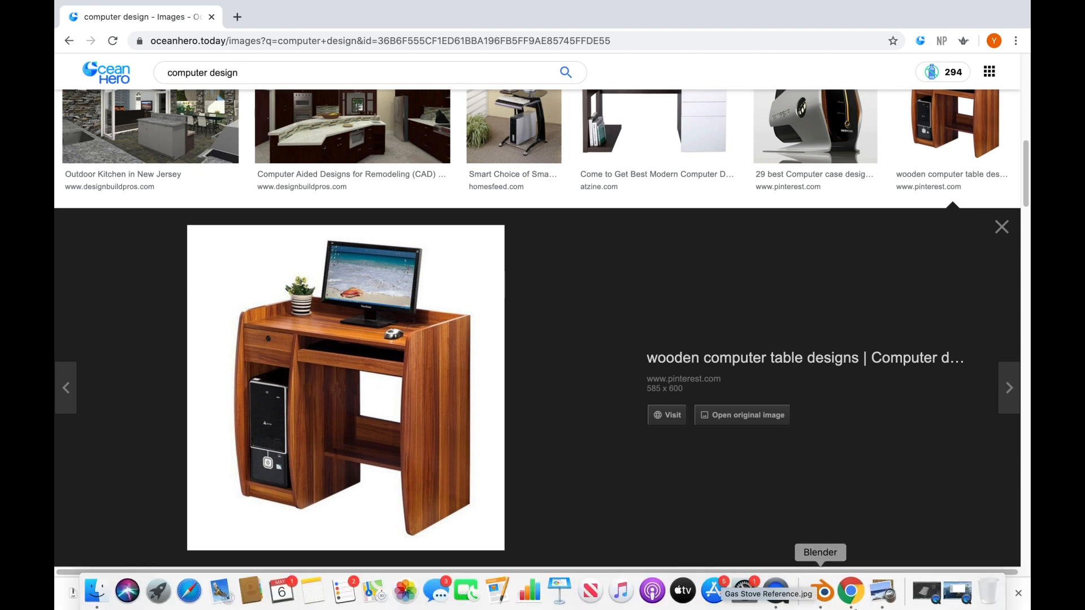
left_click(825, 596)
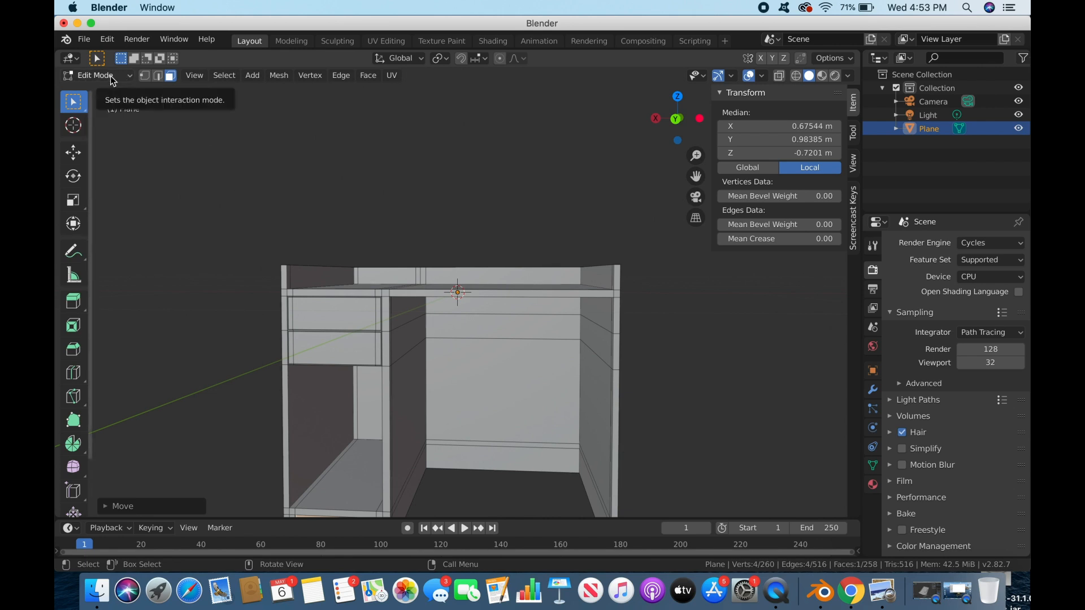
Step: Rename the Plane object to Main Desk
triple_click(934, 129)
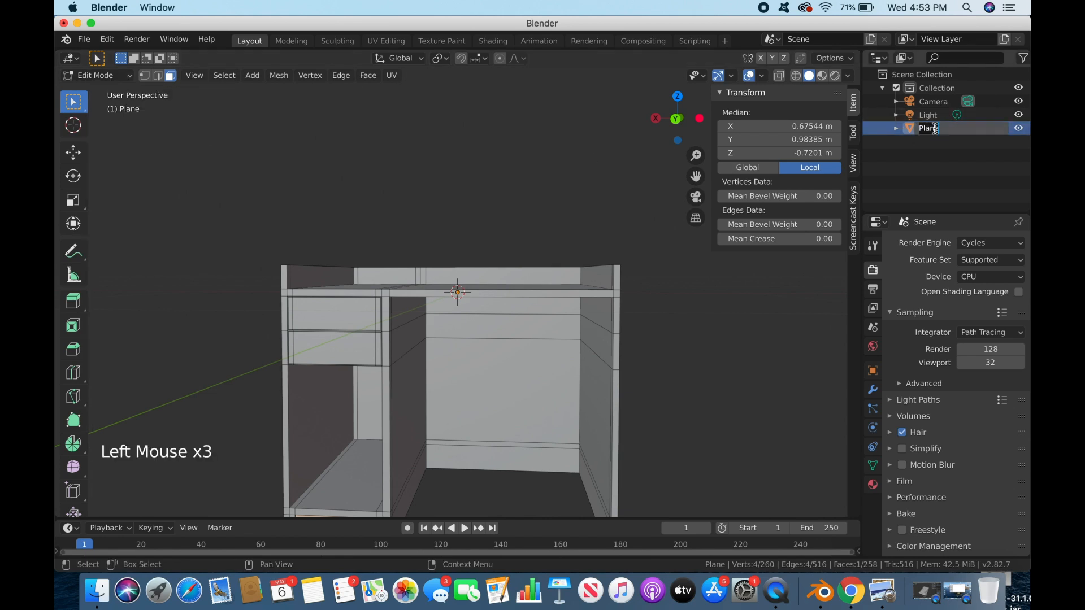
type("Main De")
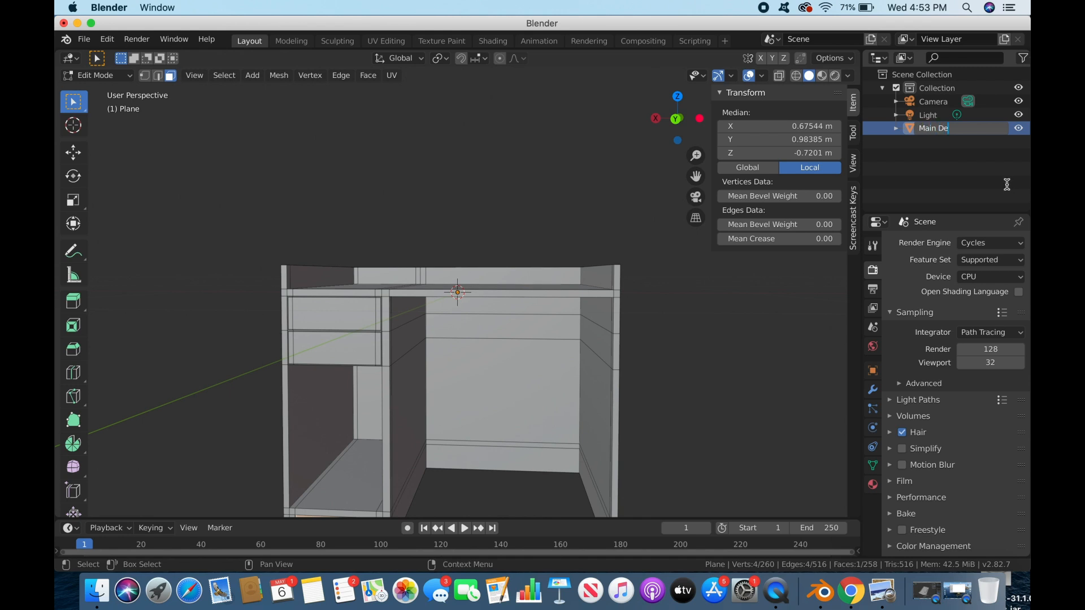
key("Return")
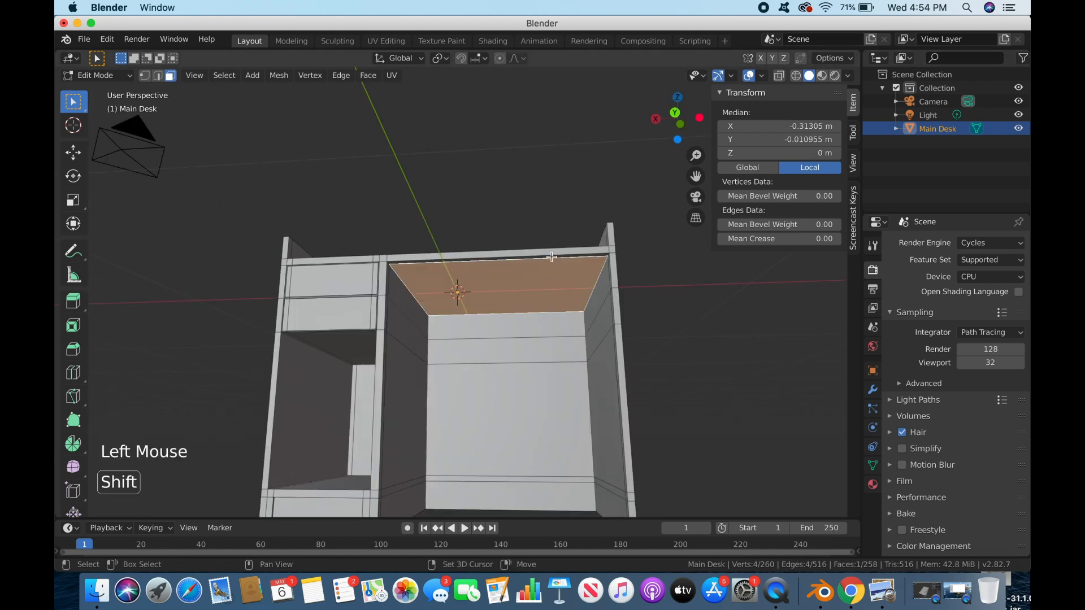
Step: Duplicate the two desktop underside faces above the leg space in place and separate the copy into its own object
left_click(551, 257, "shift")
mouse_move(654, 288)
middle_mouse_down()
mouse_move(588, 235)
mouse_move(649, 281)
middle_mouse_up()
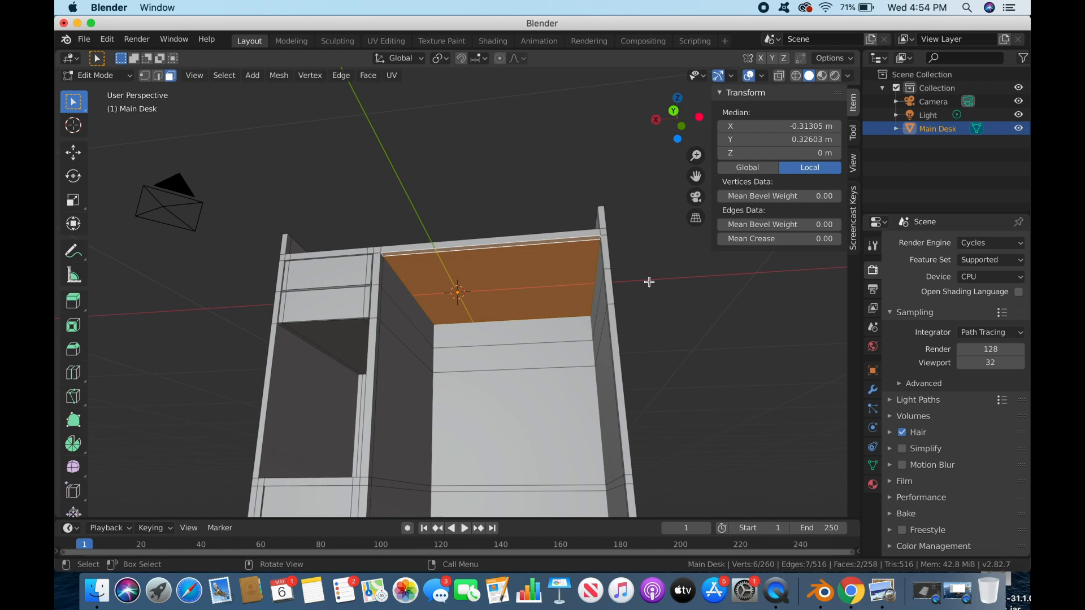
key("shift+d")
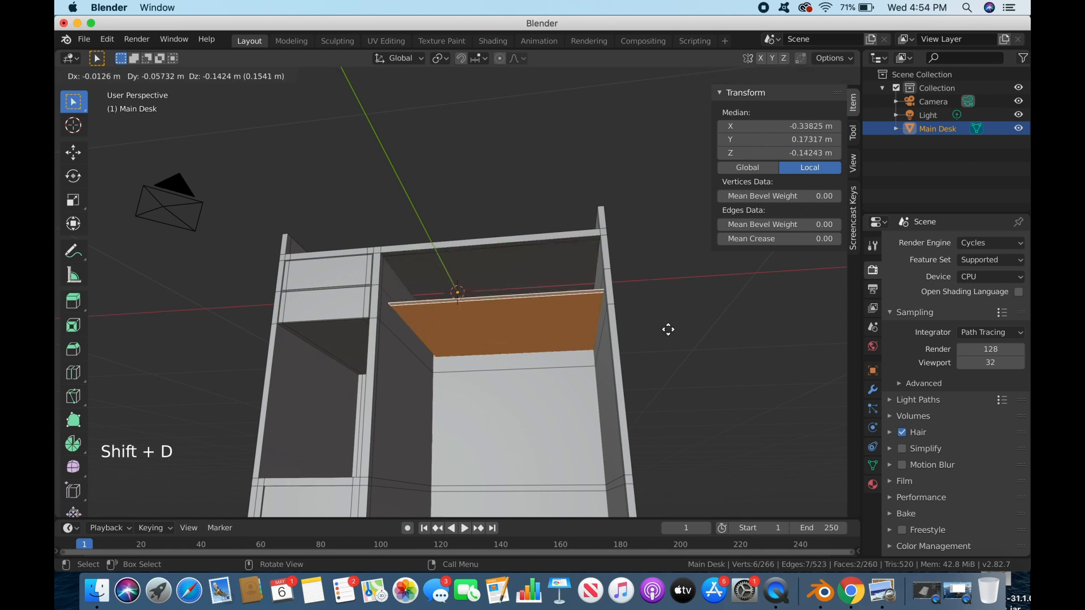
right_click(671, 328)
key("p")
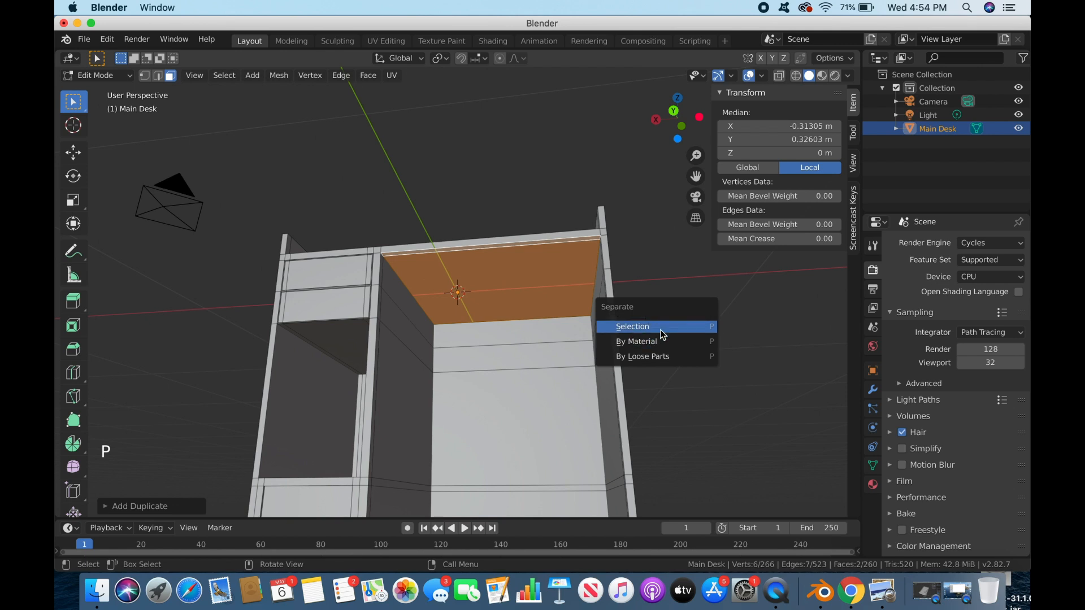
left_click(669, 328)
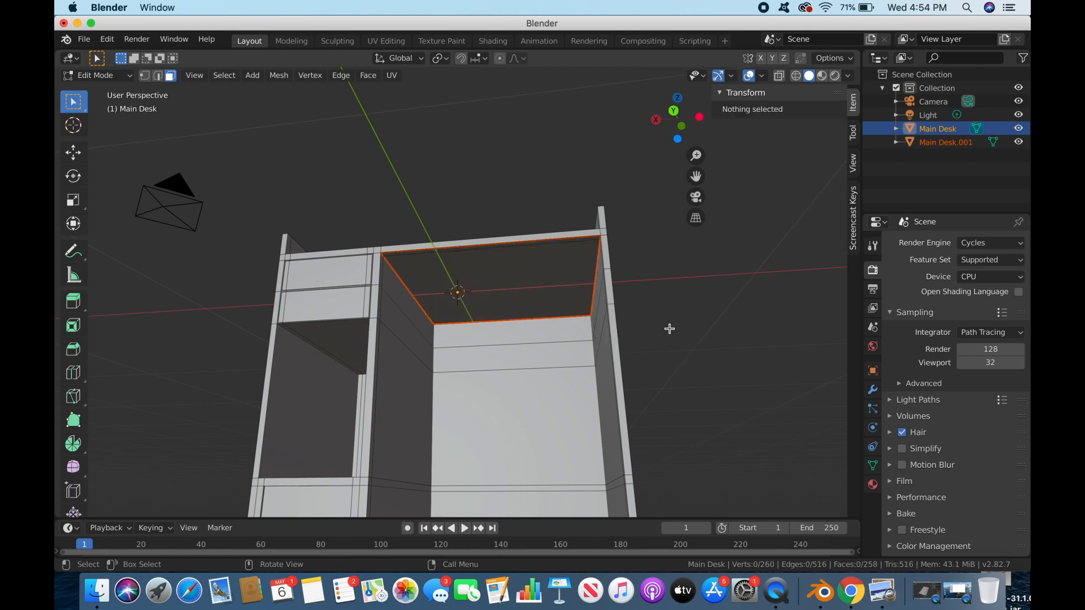
Step: Rename the separated underside object to Drawer1
key("Tab")
left_click(937, 141)
double_click(937, 141)
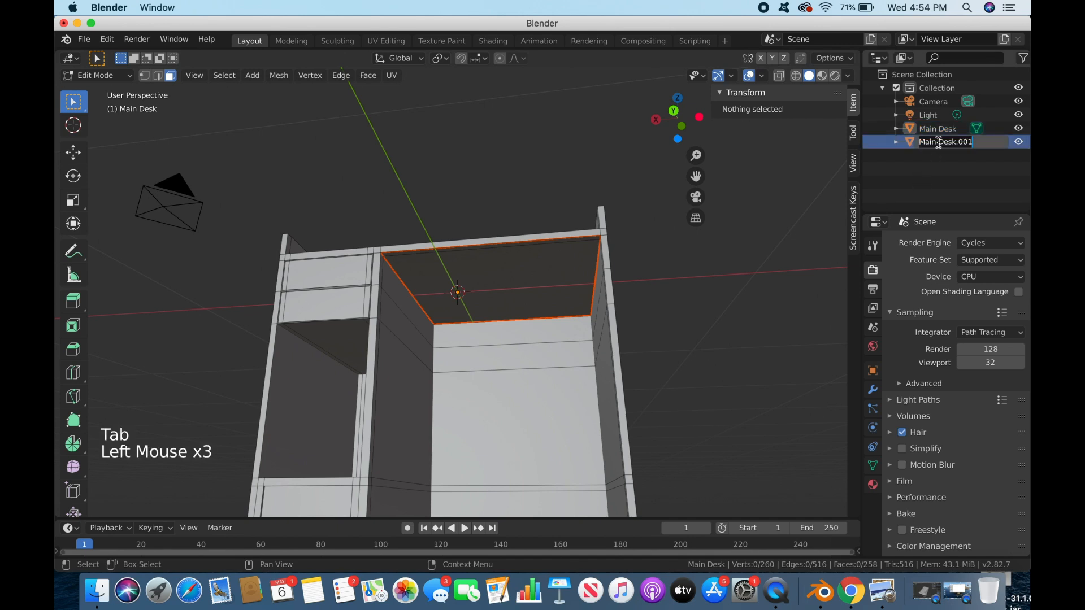
type("Dr")
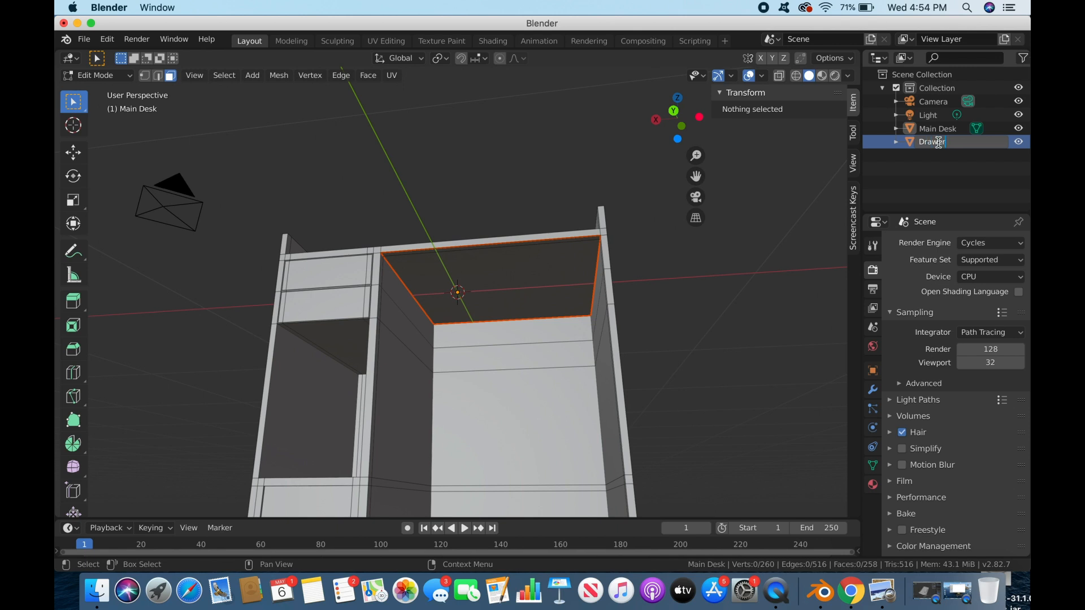
type("awer1")
key("Return")
Step: Leave Edit Mode on the main desk and make Drawer1 the active selected object
left_click(795, 37)
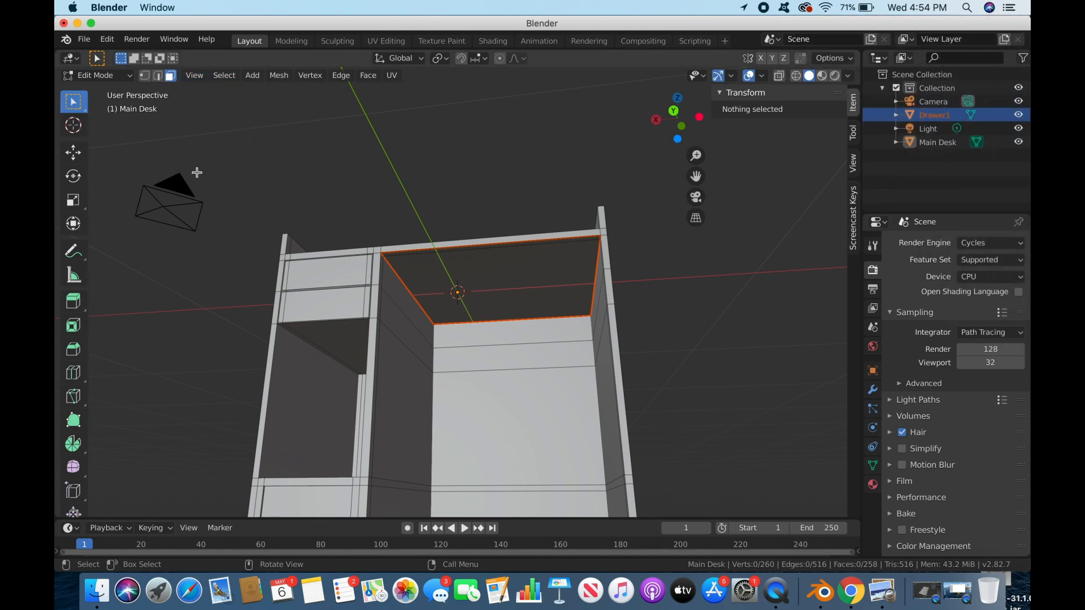
key("Tab")
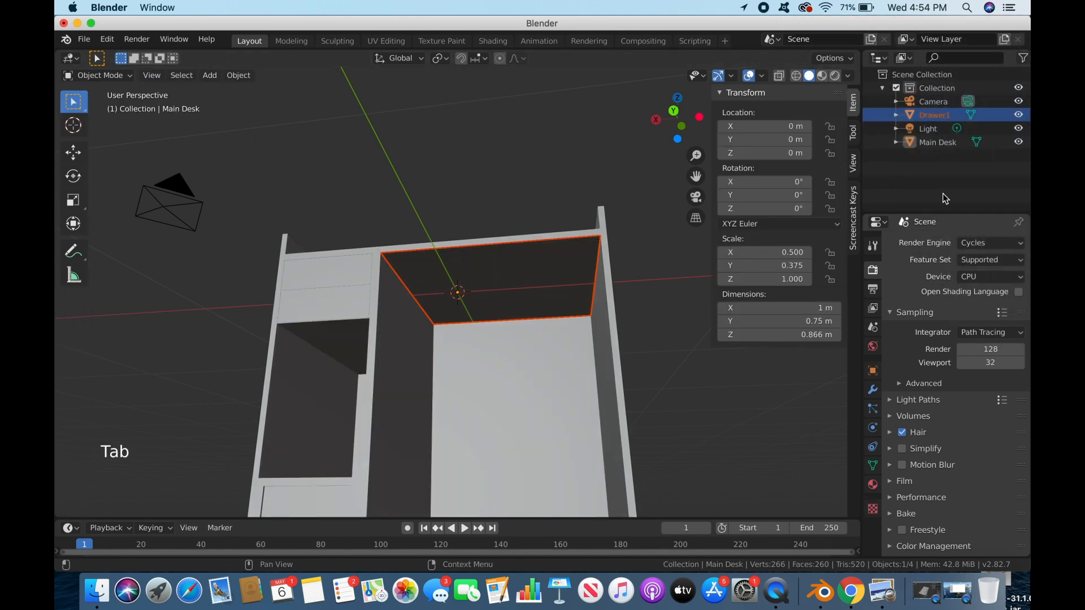
left_click(944, 144)
left_click(931, 116)
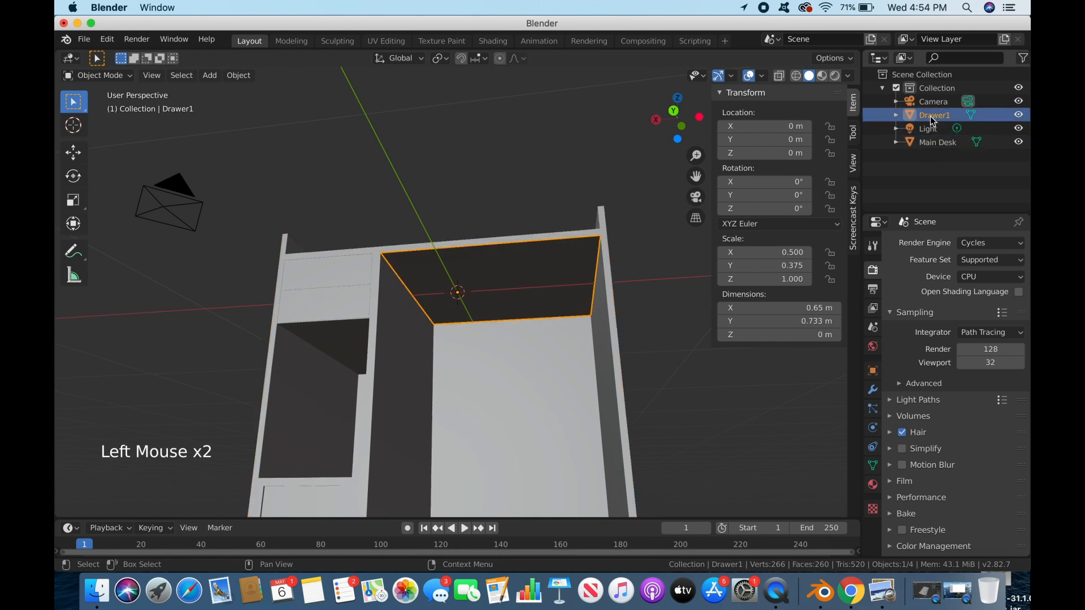
left_click(930, 116)
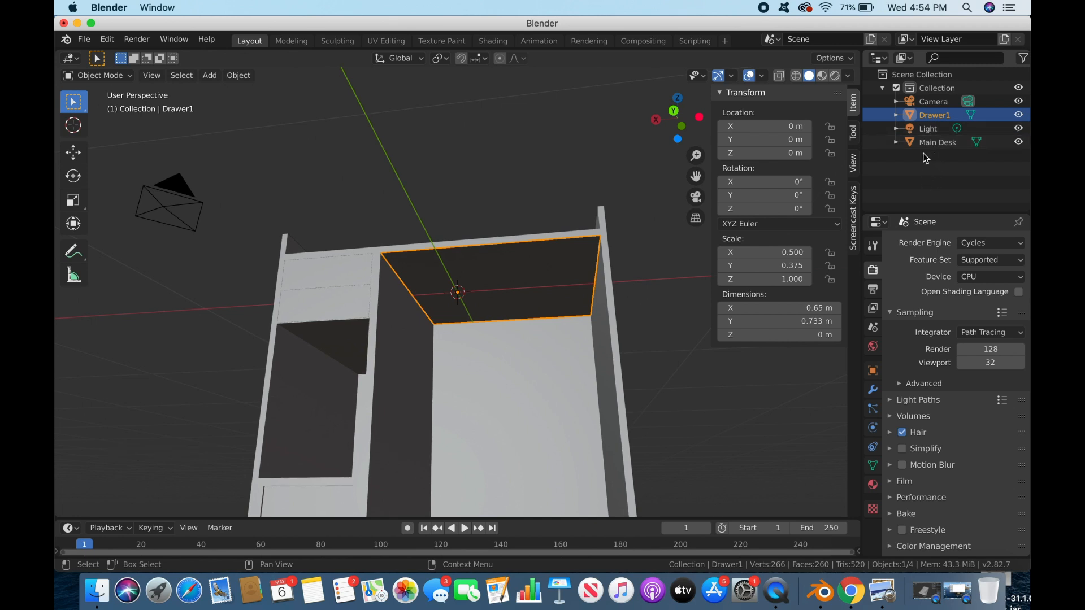
Step: Move Drawer1 straight down below the desktop to a Z location of about -0.15 m
middle_click_drag(639, 287, 638, 308)
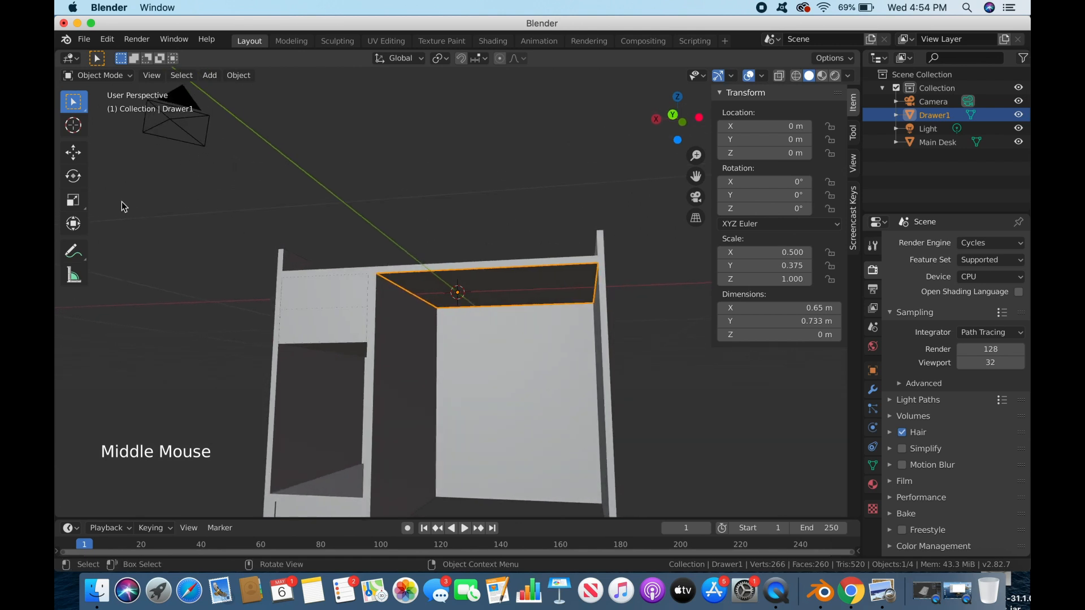
left_click(73, 152)
left_click(464, 246)
left_click_drag(464, 247, 578, 282)
middle_click_drag(580, 282, 582, 328)
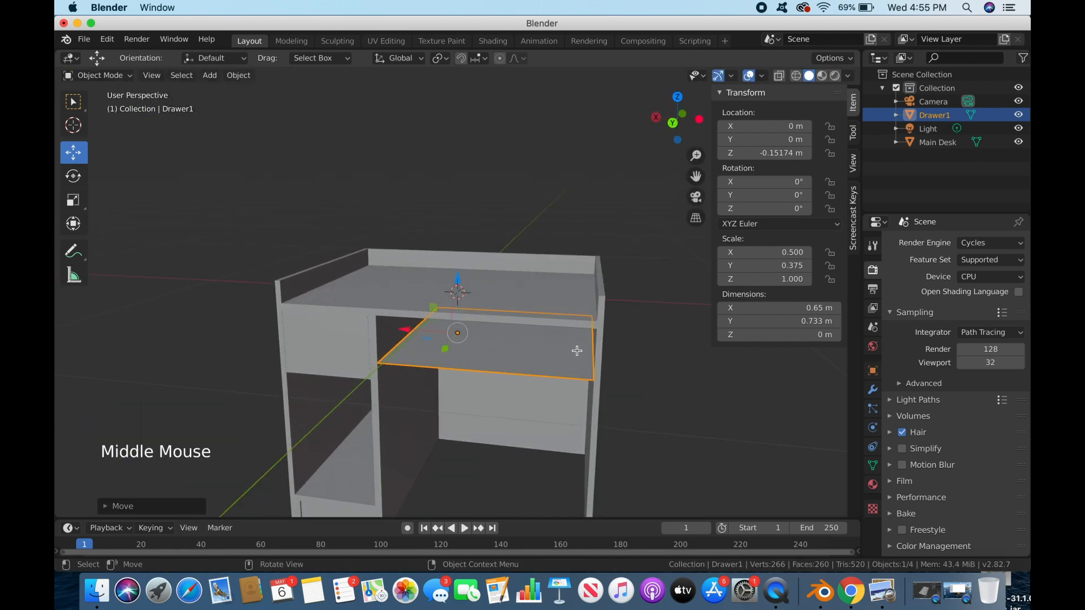
Step: Extrude both faces of Drawer1 upward about 0.009 m into a thin slab
key("Tab")
left_click(430, 339)
left_click(461, 362, "shift")
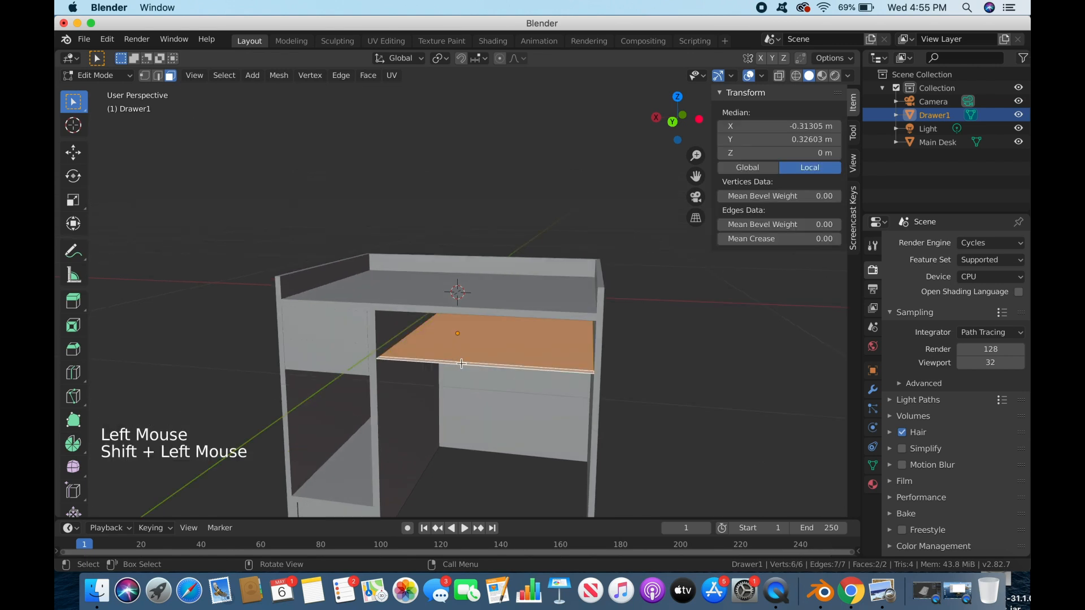
key("e")
left_click(462, 360)
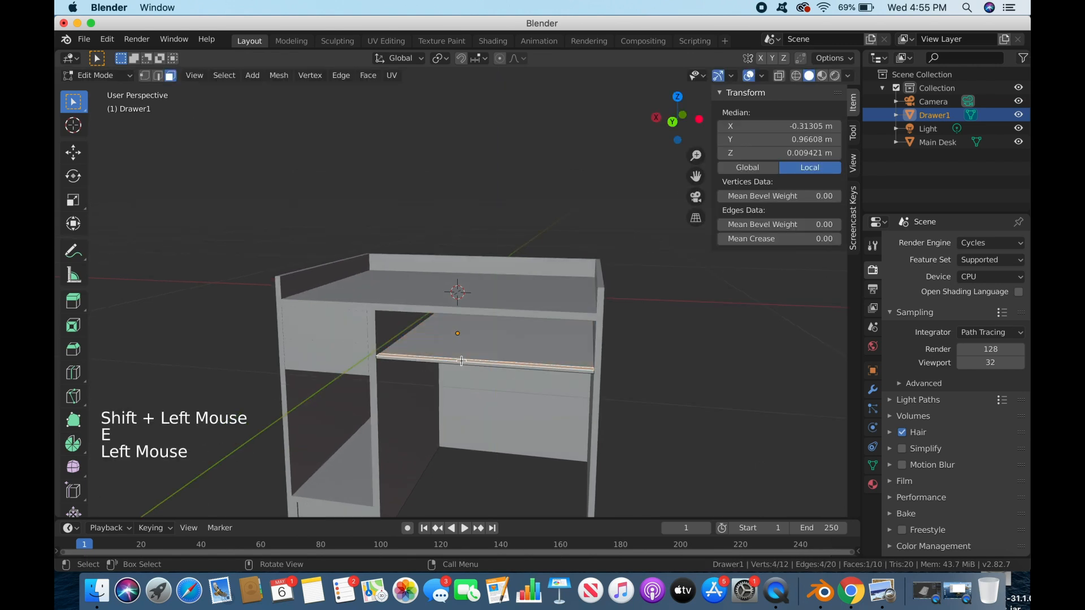
Step: Extrude the narrow strip along the slab's front edge upward about 0.05 m as the drawer front, then leave Edit Mode
key("e")
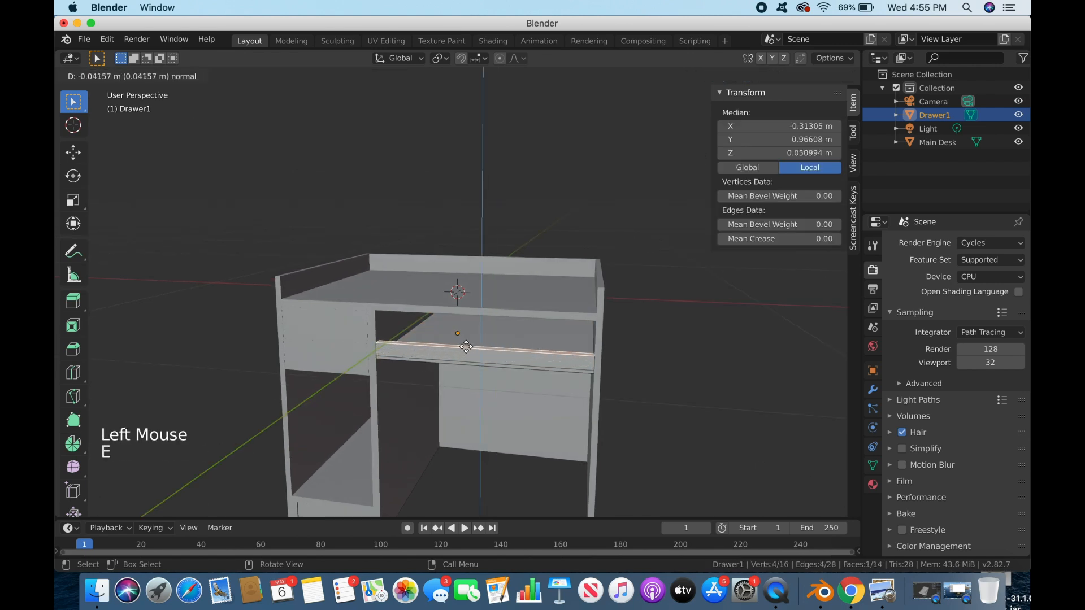
left_click(467, 344)
mouse_move(467, 344)
middle_mouse_down()
mouse_move(460, 291)
mouse_move(470, 281)
mouse_move(474, 326)
middle_mouse_up()
scroll(470, 281, "up", 3)
scroll(470, 281, "up", 2)
scroll(474, 326, "down", 4)
scroll(706, 330, "down", 2)
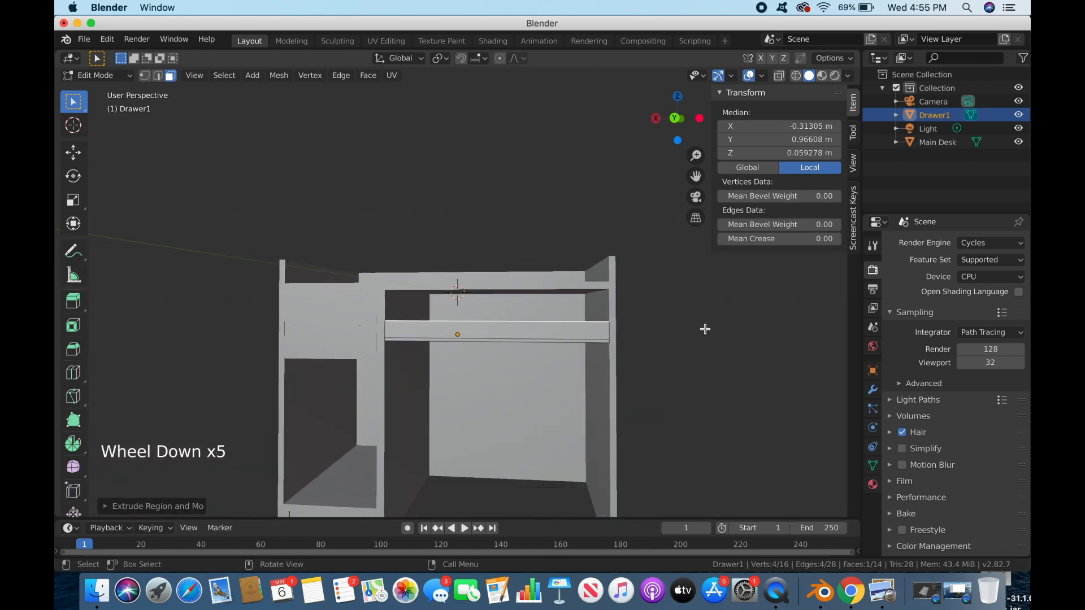
mouse_move(705, 329)
middle_mouse_down()
mouse_move(705, 346)
mouse_move(689, 346)
mouse_move(696, 333)
middle_mouse_up()
key("Tab")
Step: Add a Subdivision Surface modifier to Drawer1
left_click(872, 390)
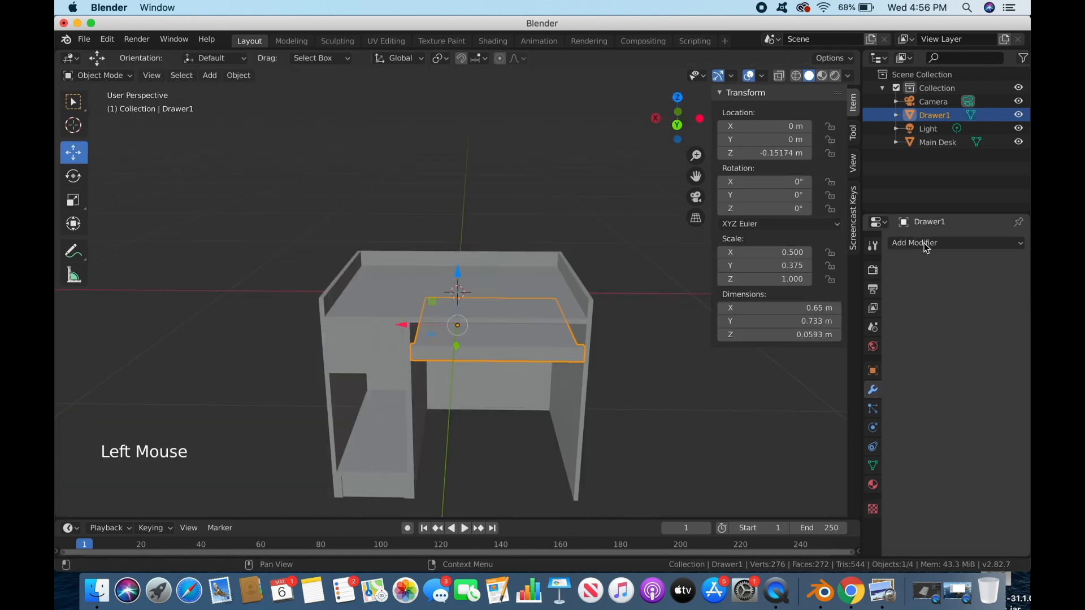
left_click(924, 243)
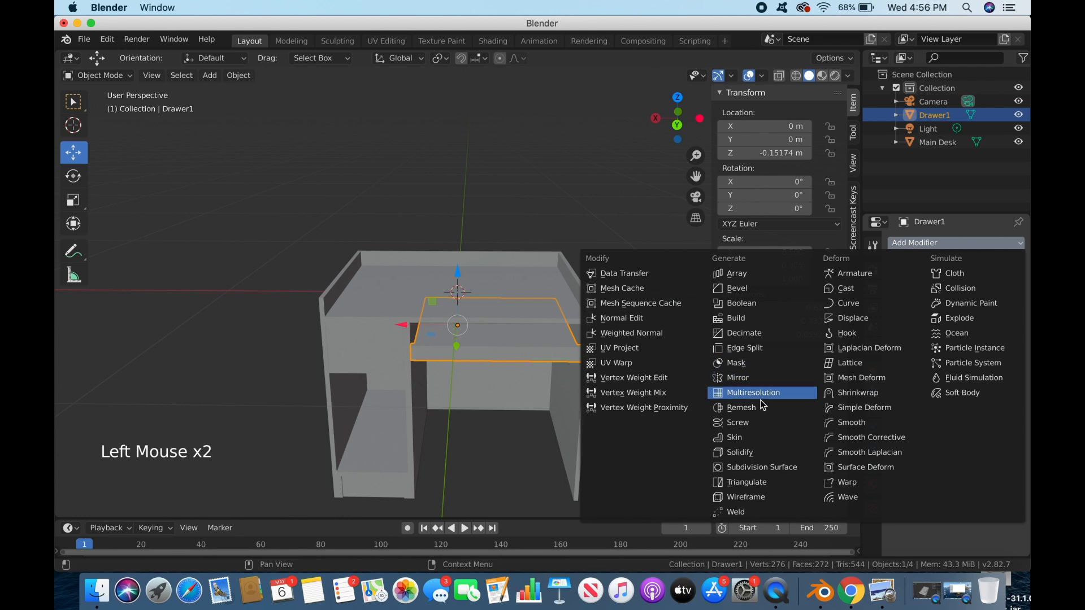
left_click(754, 468)
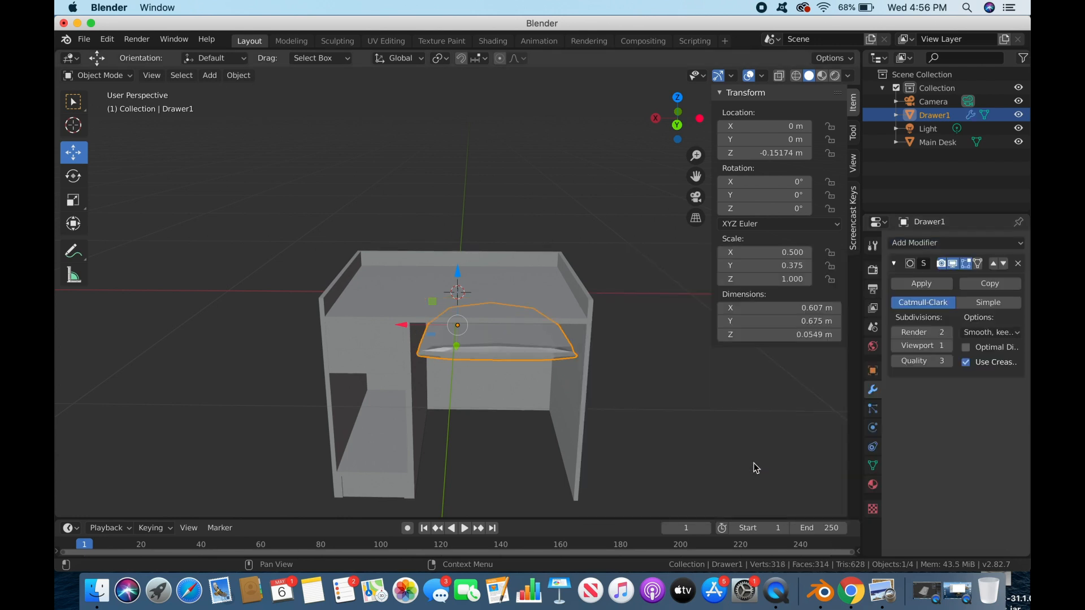
Step: Using X-ray, select Drawer1's slab faces plus the long faces of its front strip, and set their Mean Crease to 1.00
scroll(645, 405, "up", 3)
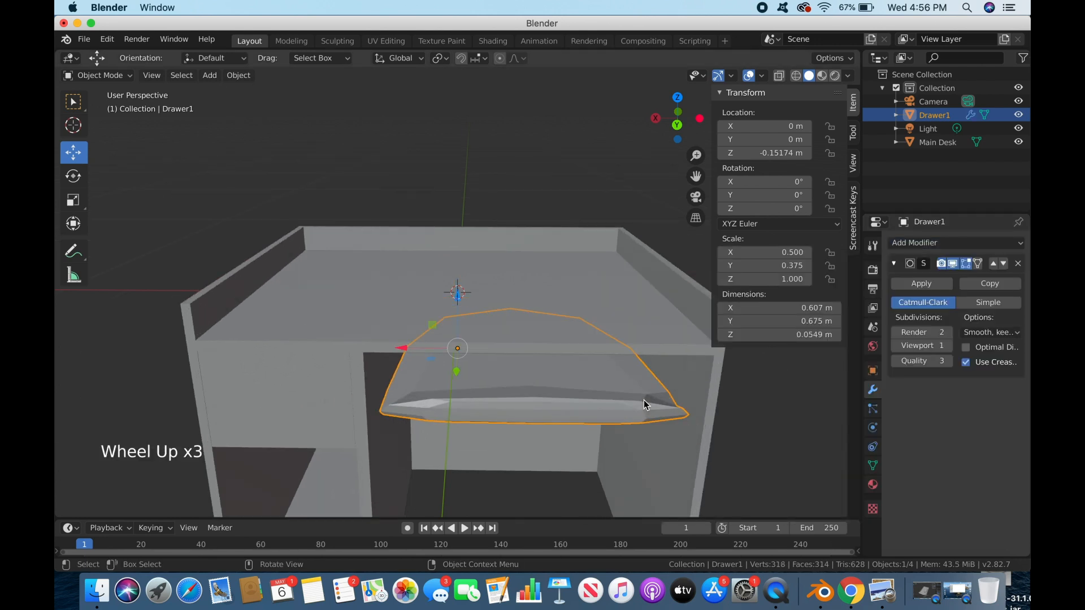
key("Tab")
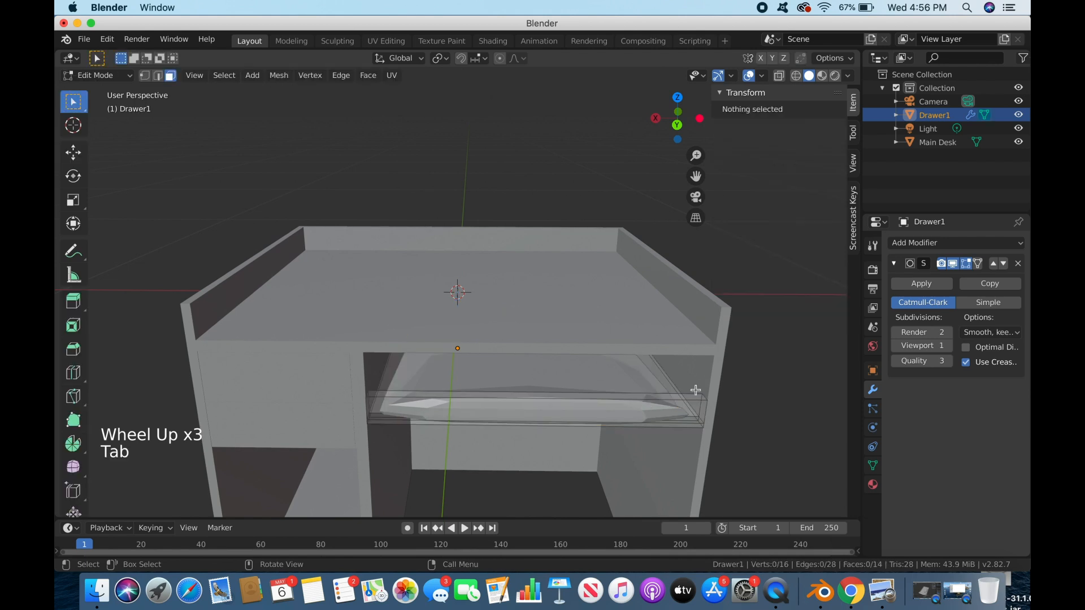
middle_click_drag(696, 390, 658, 368)
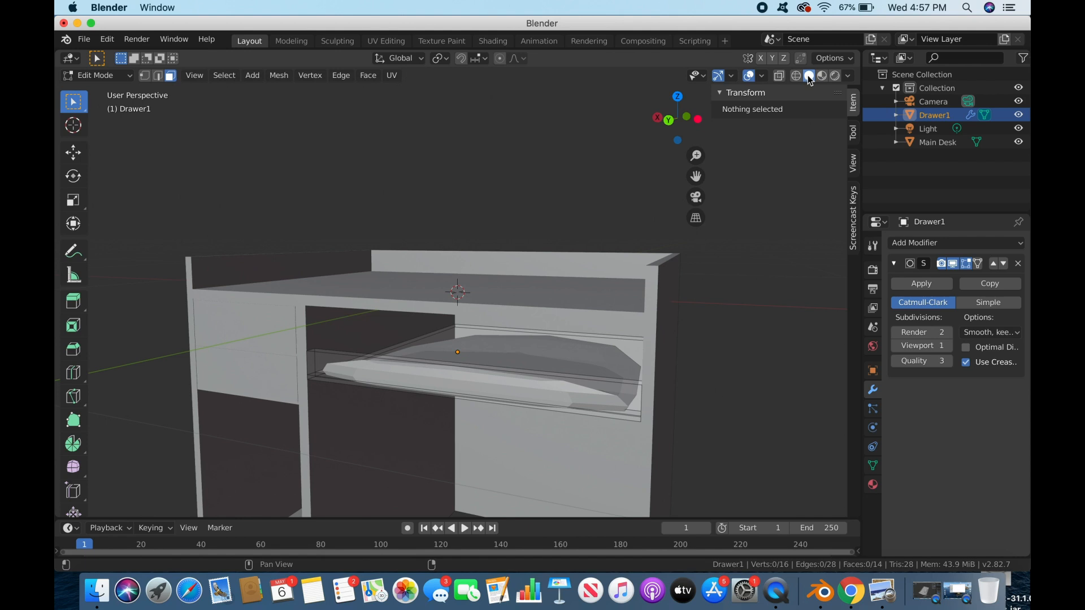
left_click(489, 328)
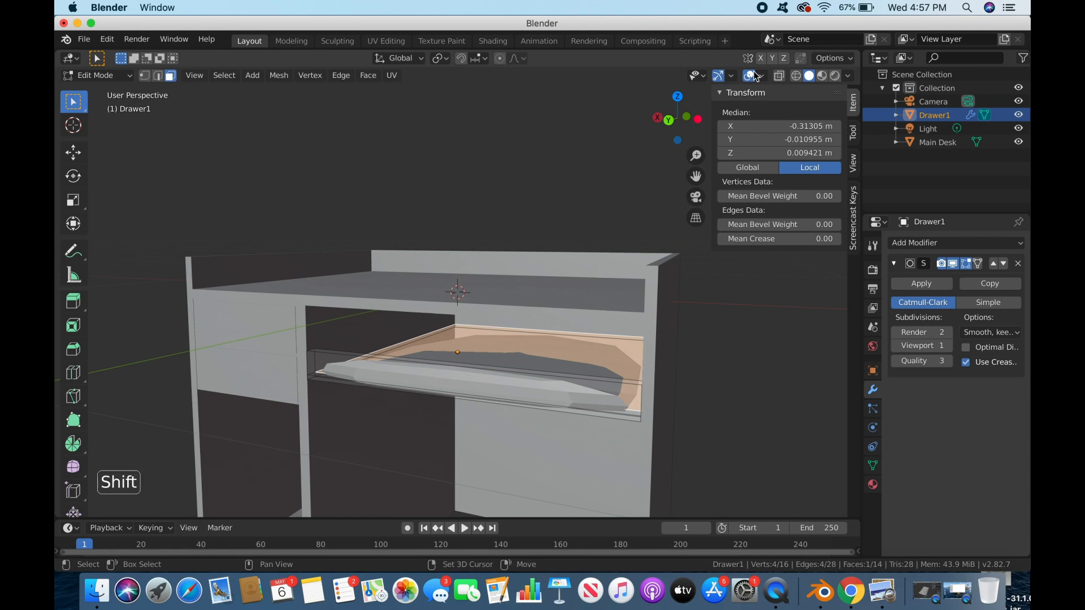
middle_click_drag(646, 205, 514, 208)
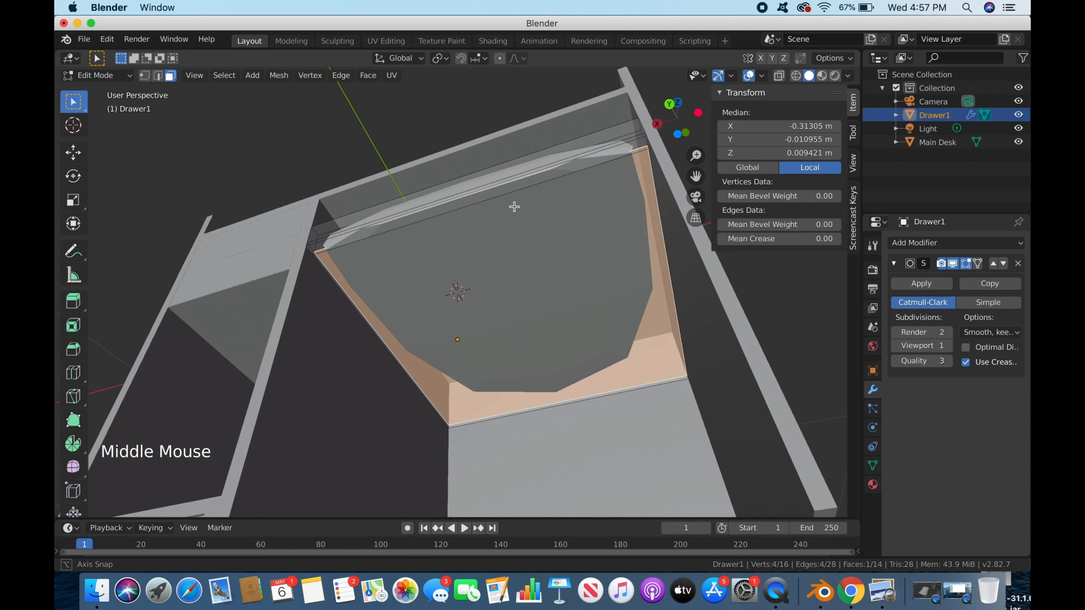
left_click(330, 246, "shift")
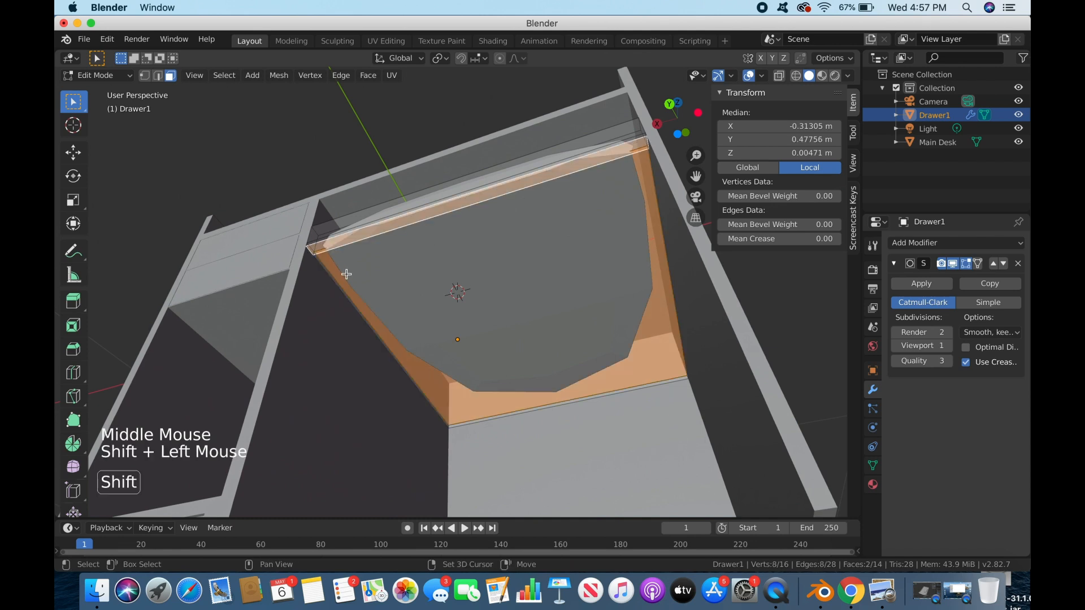
left_click(346, 274, "shift")
mouse_move(677, 409)
middle_mouse_down()
mouse_move(664, 408)
mouse_move(674, 396)
middle_mouse_up()
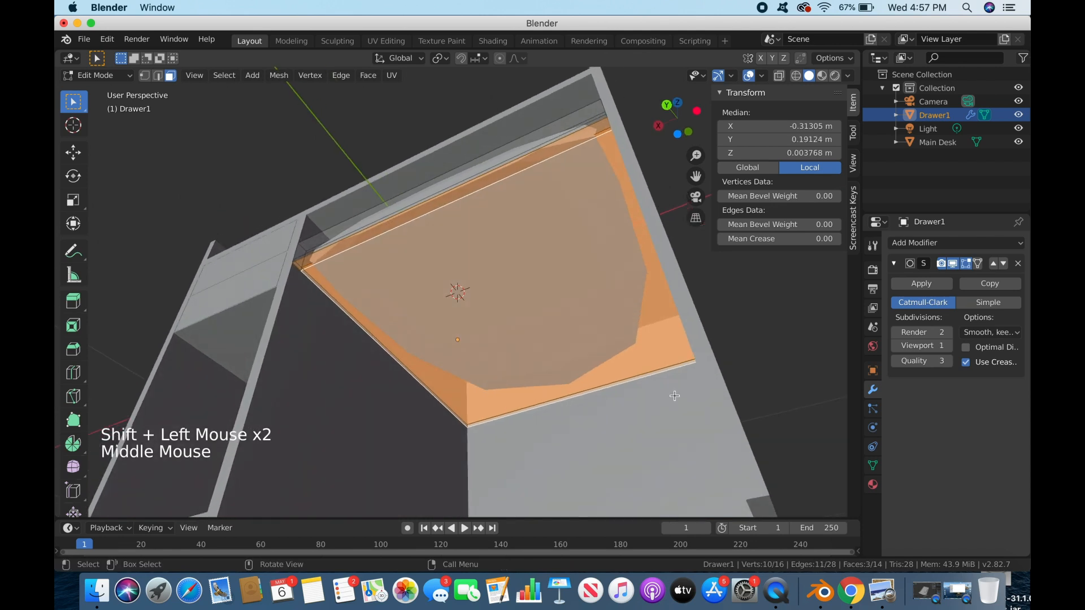
left_click(779, 75)
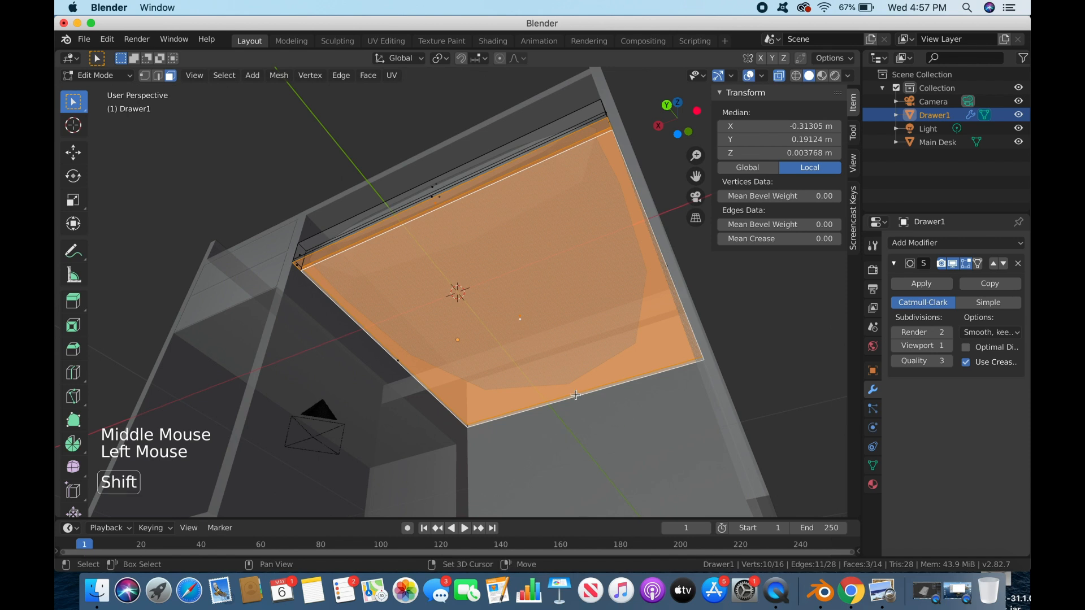
left_click(399, 385, "shift")
left_click(399, 358, "shift")
middle_click_drag(684, 272, 780, 307)
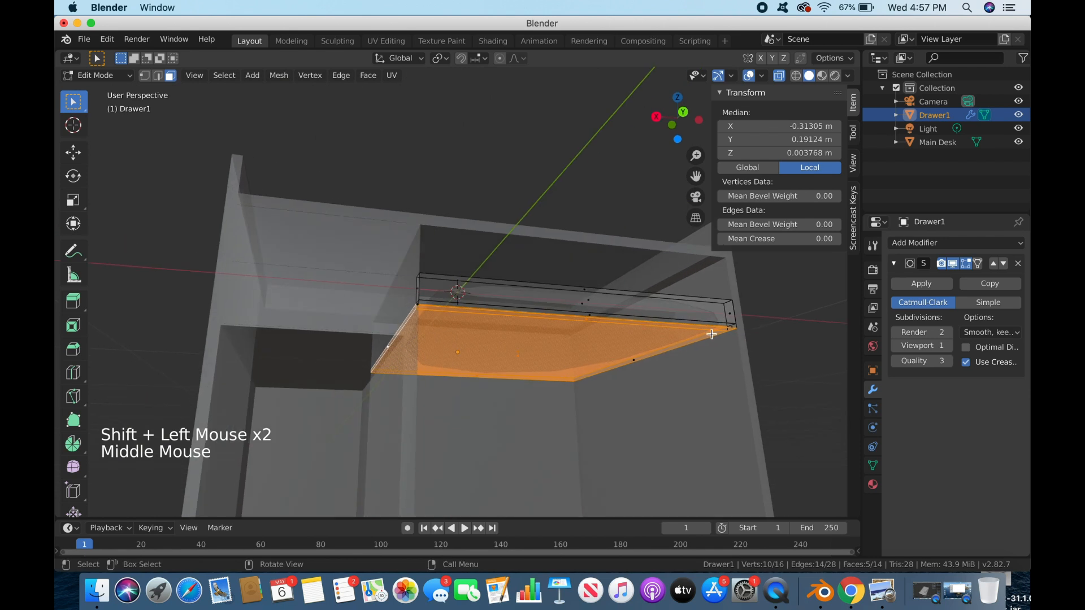
left_click(636, 360, "shift")
mouse_move(686, 368)
middle_mouse_down()
mouse_move(675, 387)
mouse_move(699, 373)
middle_mouse_up()
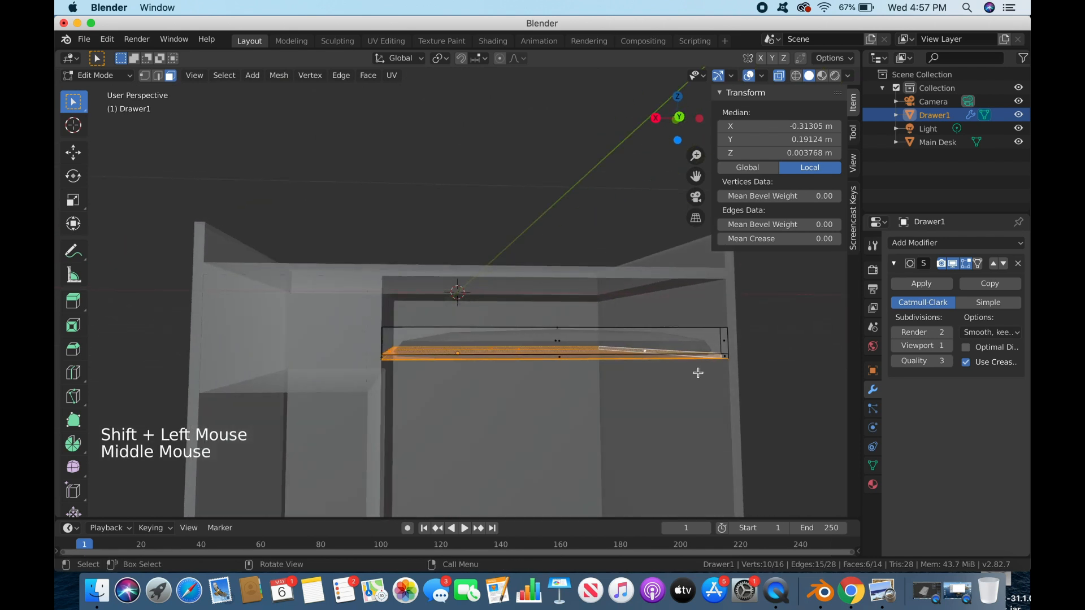
key("shift")
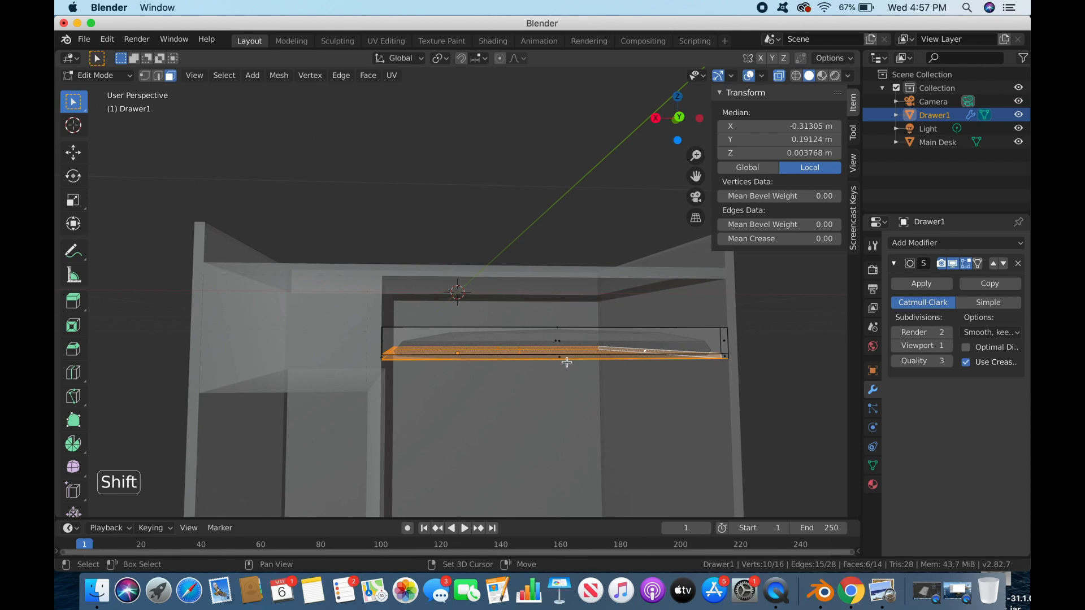
middle_click_drag(584, 372, 516, 380)
key("shift")
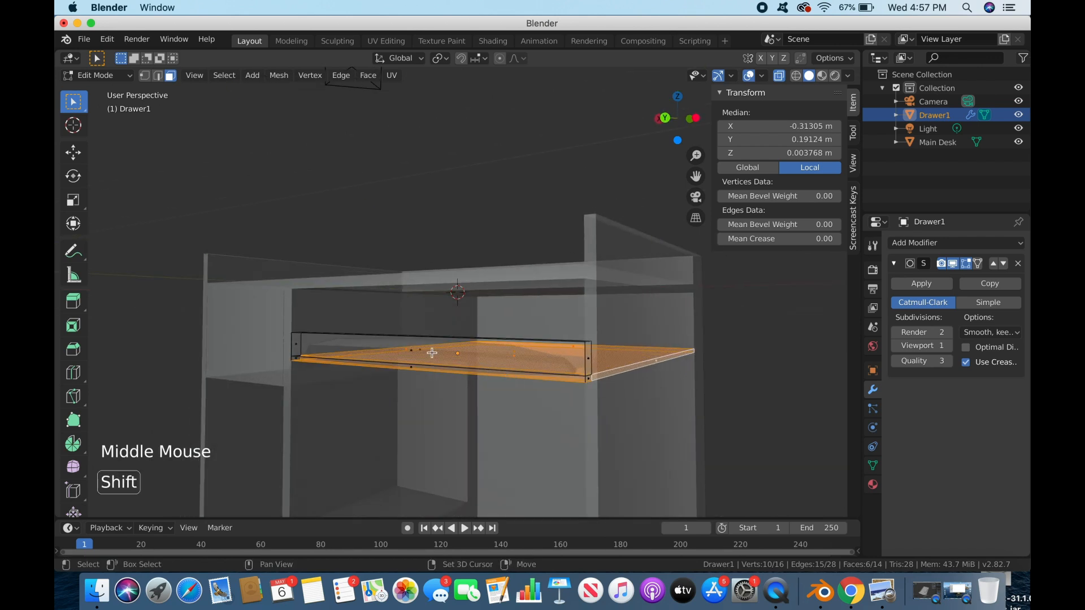
left_click(414, 362, "shift")
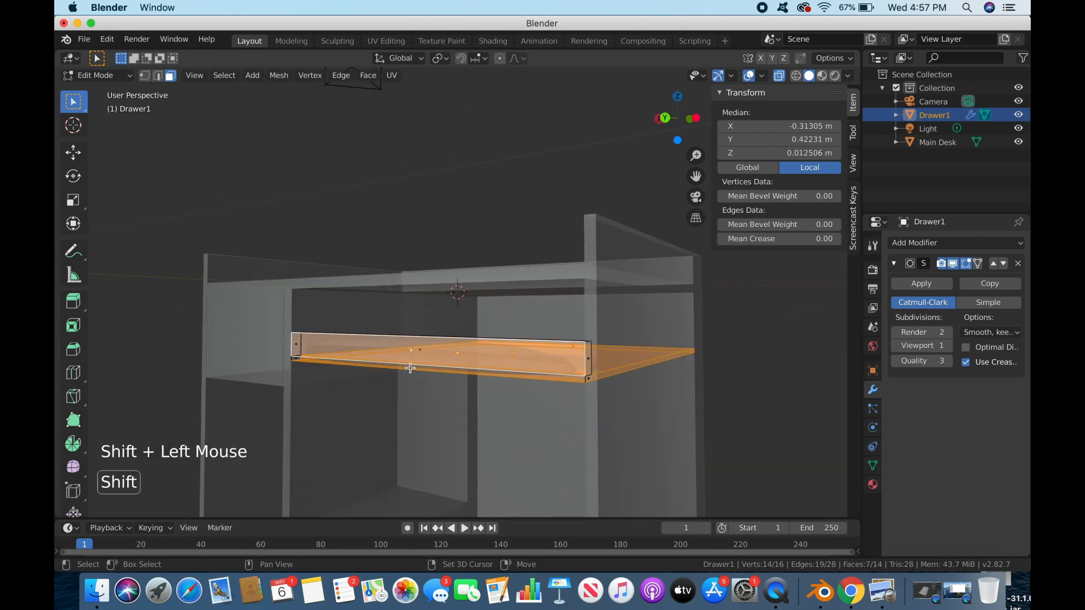
left_click(418, 372, "shift")
middle_click_drag(443, 385, 321, 373)
key("shift")
left_click(297, 347, "shift")
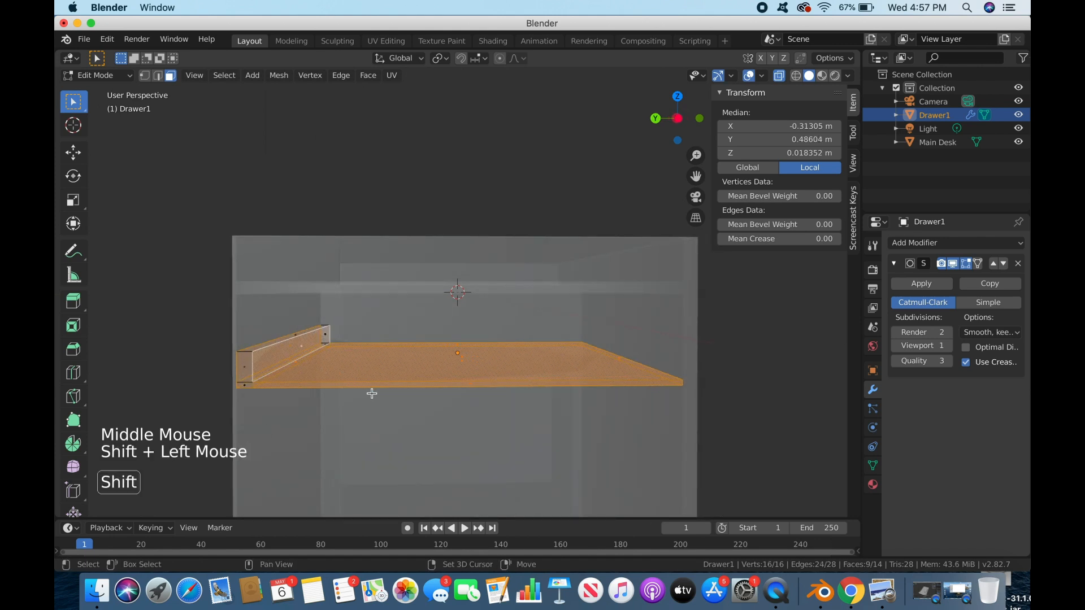
middle_click_drag(332, 401, 403, 381)
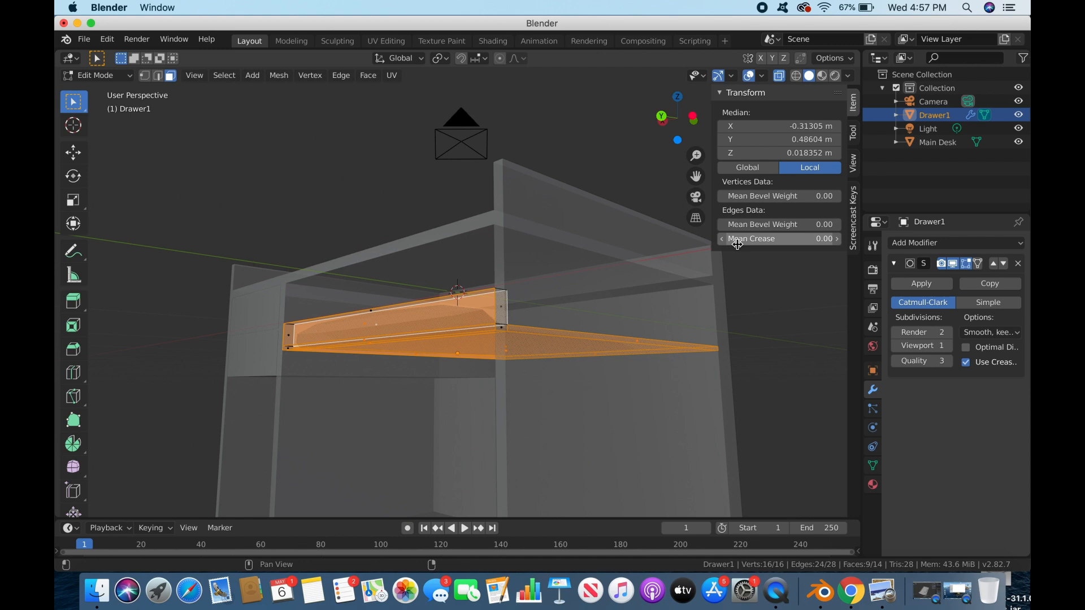
left_click_drag(736, 240, 802, 240)
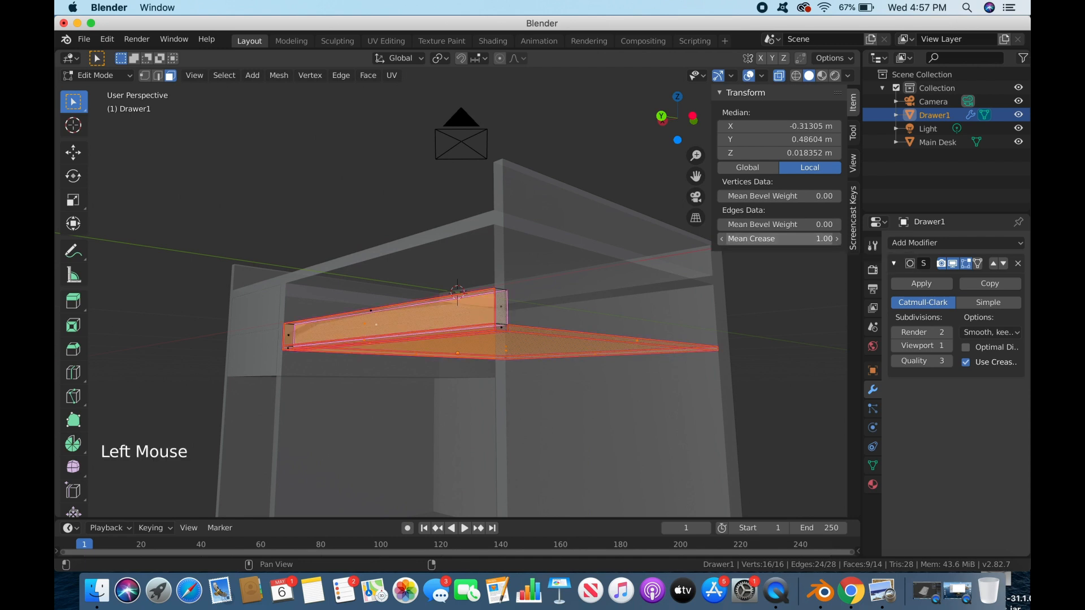
middle_click_drag(582, 317, 621, 317)
key("Tab")
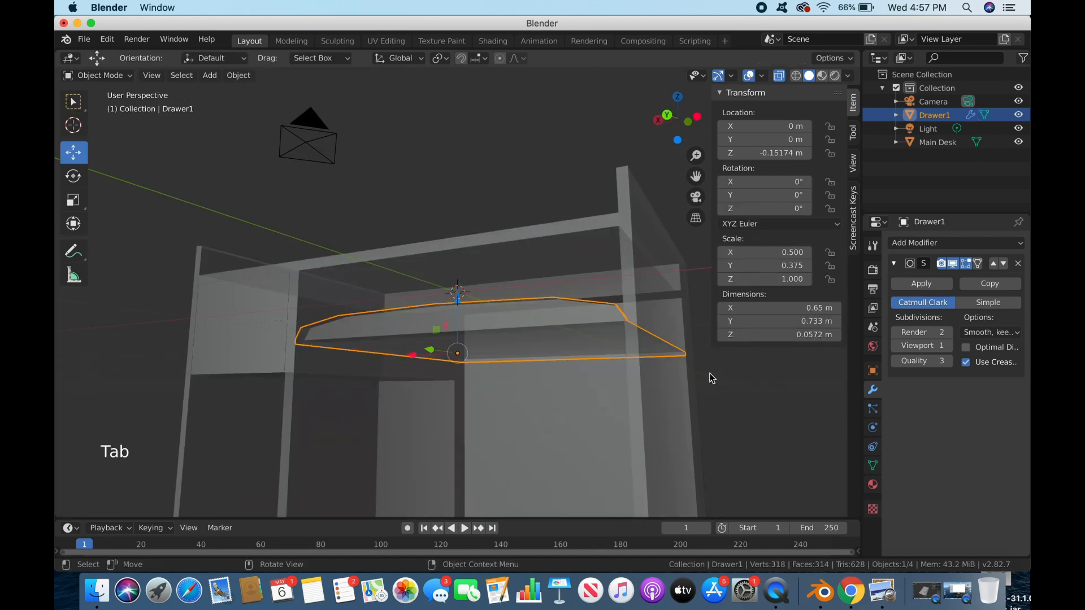
Step: Add a loop cut across Drawer1 near the side cabinet, at local X about 0.25 m, and set the modifier's Viewport subdivisions to 2
middle_click_drag(579, 363, 598, 386)
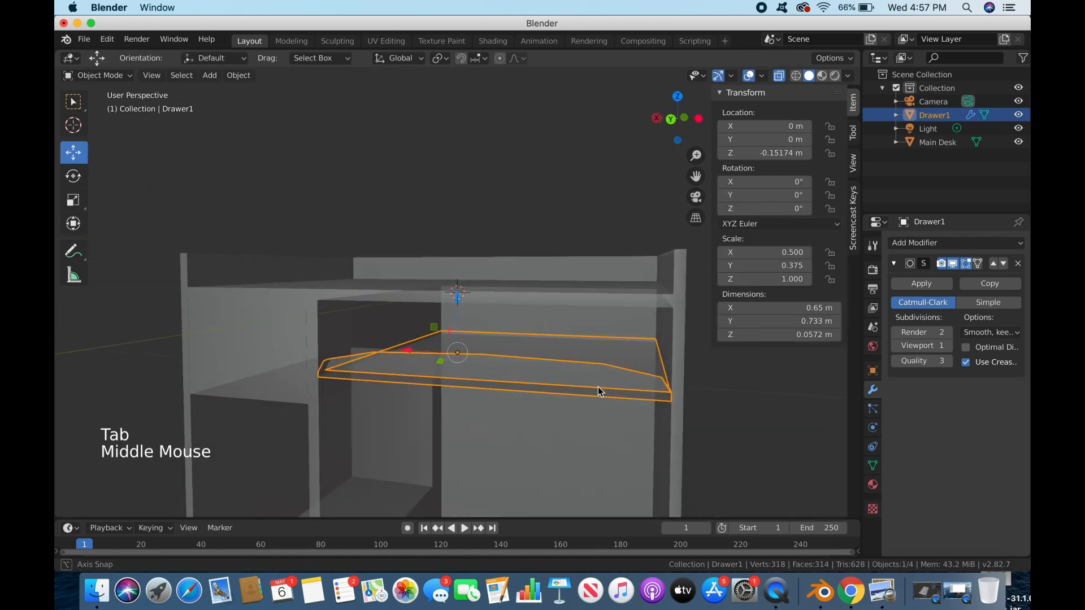
double_click(346, 371)
key("super+r")
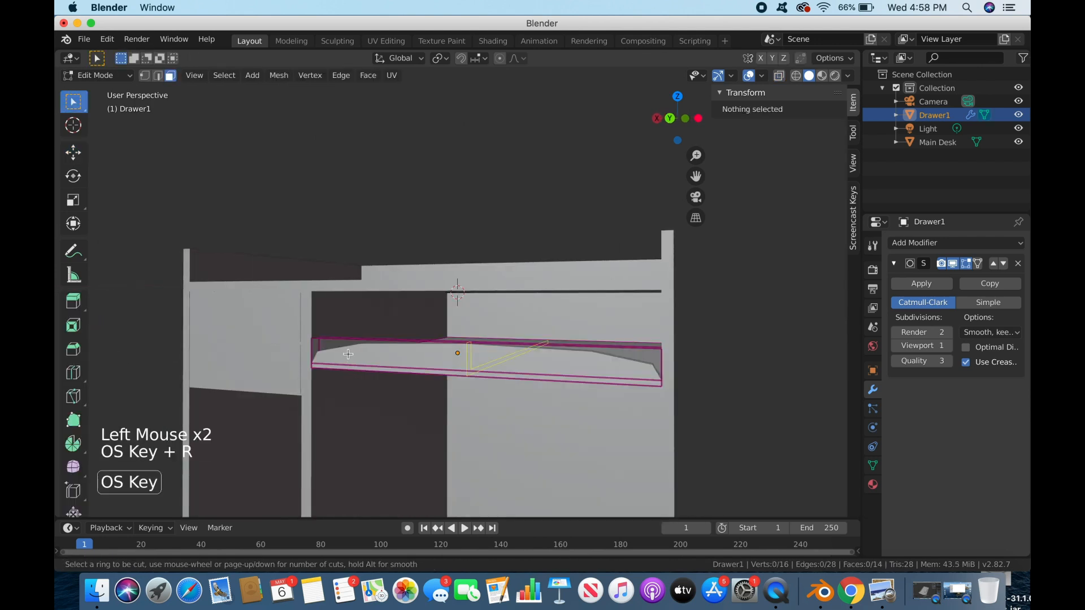
left_click(348, 364)
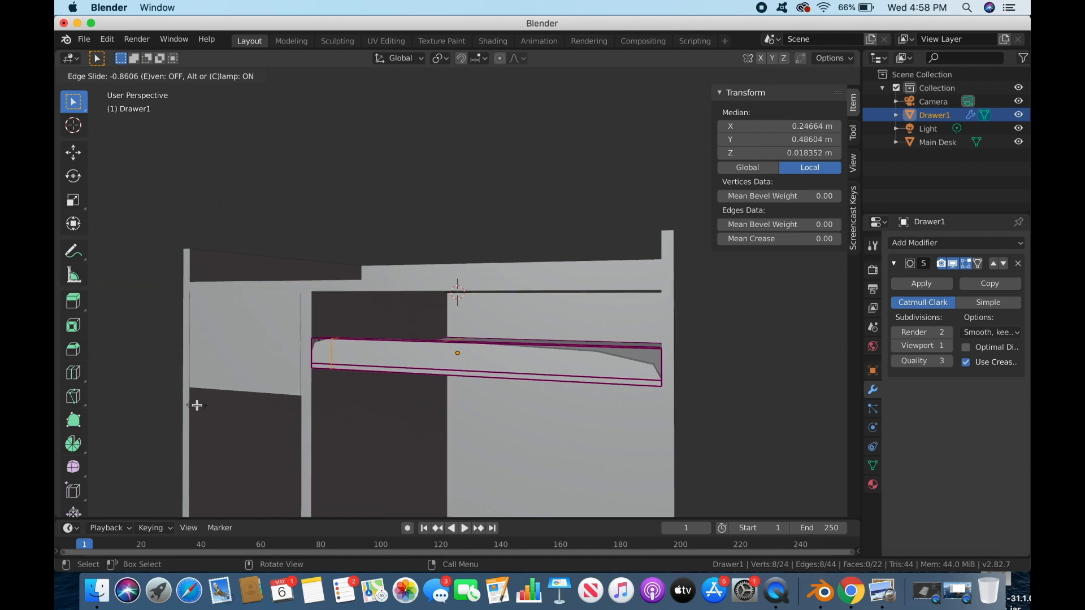
left_click(199, 401)
left_click(948, 345)
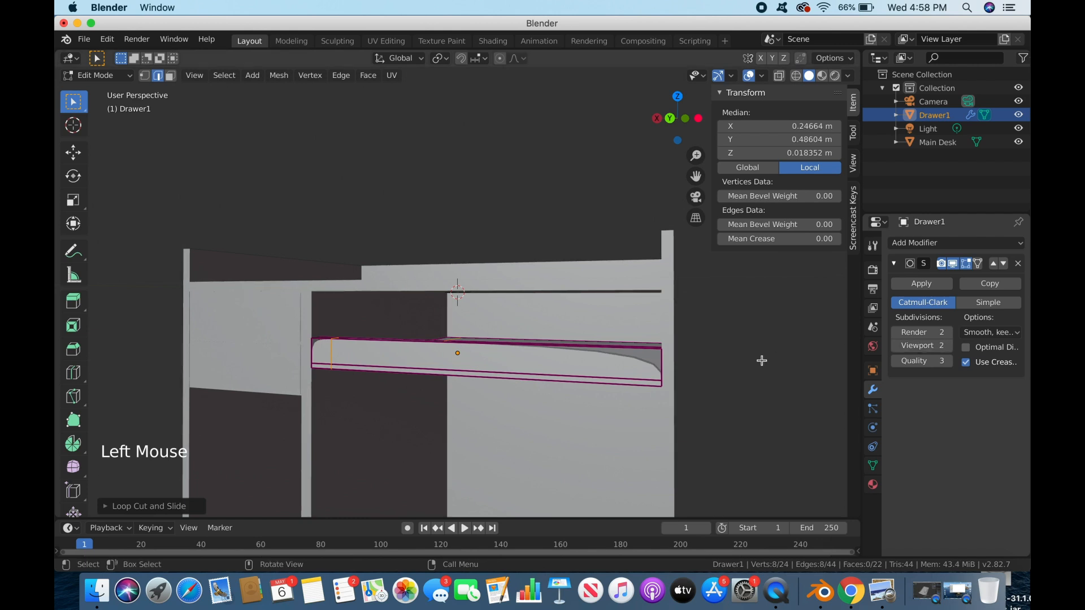
Step: Add a second loop cut near Drawer1's opposite end, at local X about -0.88 m, and set the modifier's Render subdivisions to 3
key("super+r")
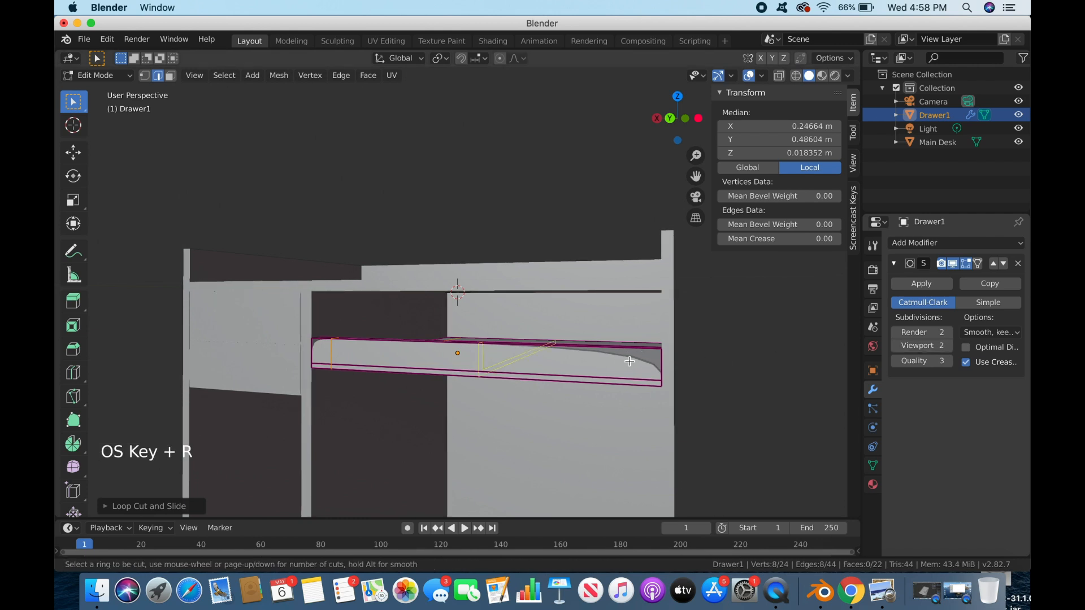
left_click(630, 361)
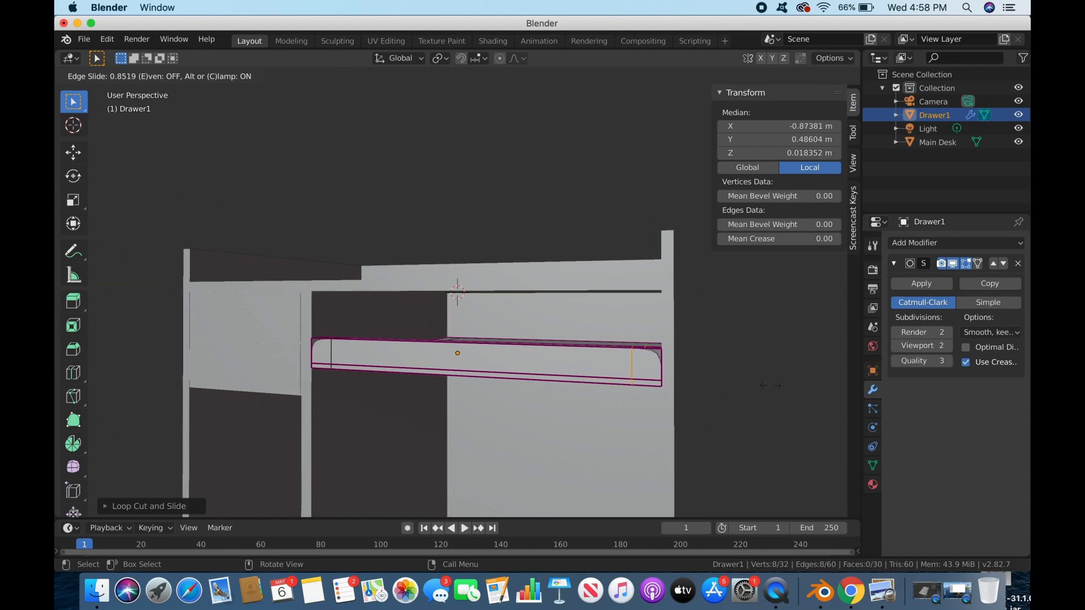
left_click(772, 386)
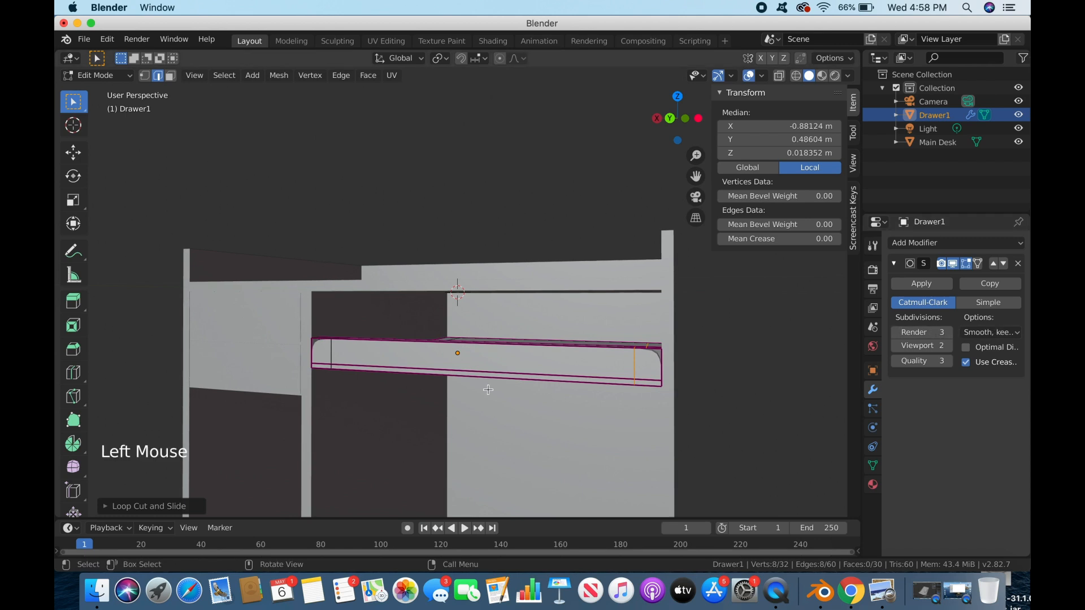
Step: Switch to Preview and compare the rounded drawer front with the reference photo computer_desk.jpg
scroll(489, 389, "down", 1)
scroll(488, 390, "down", 2)
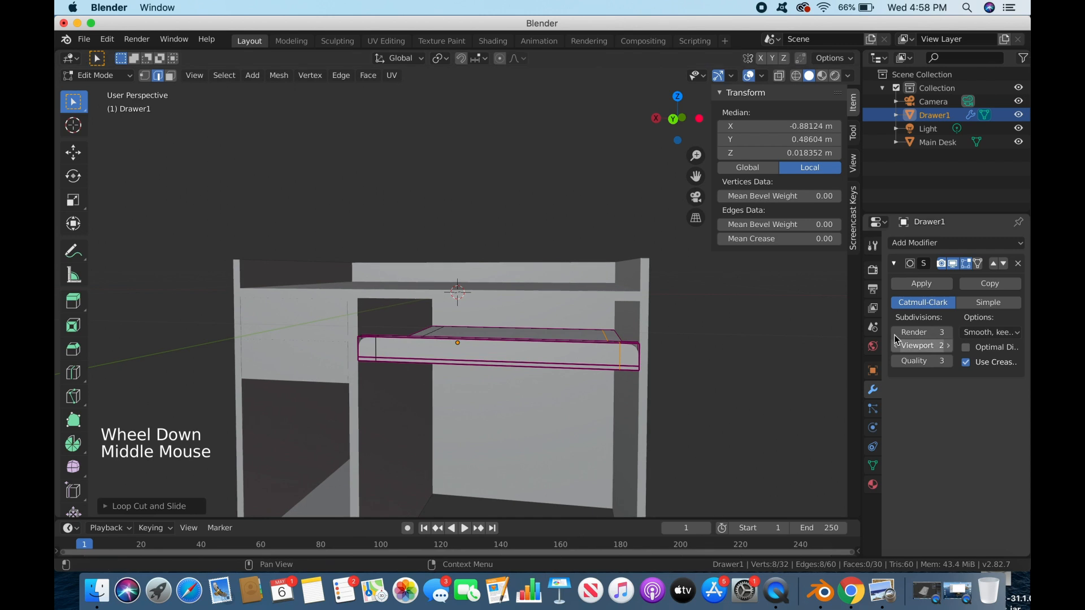
left_click(880, 598)
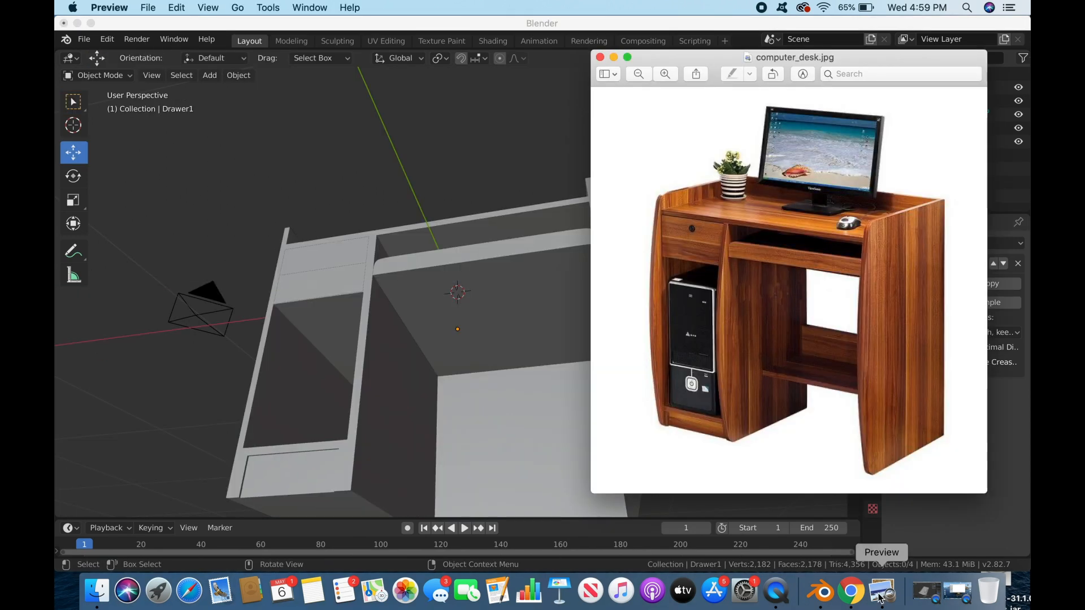